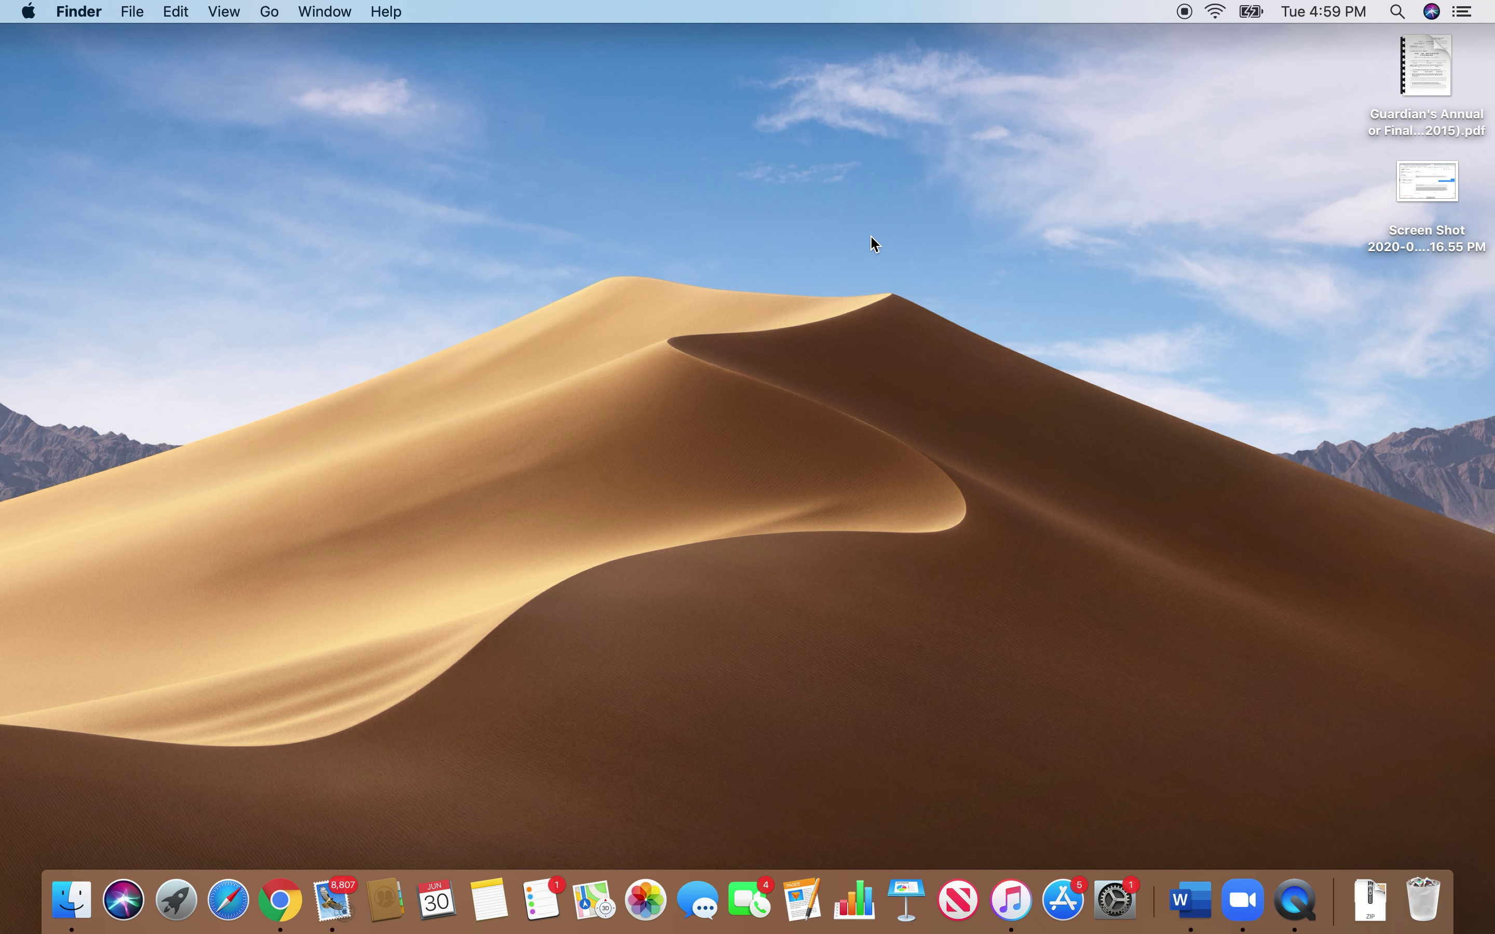
# Step: Switch to Chrome and close the ended Google Meet tab to return to the Gmail inbox
pyautogui.click(289, 909)
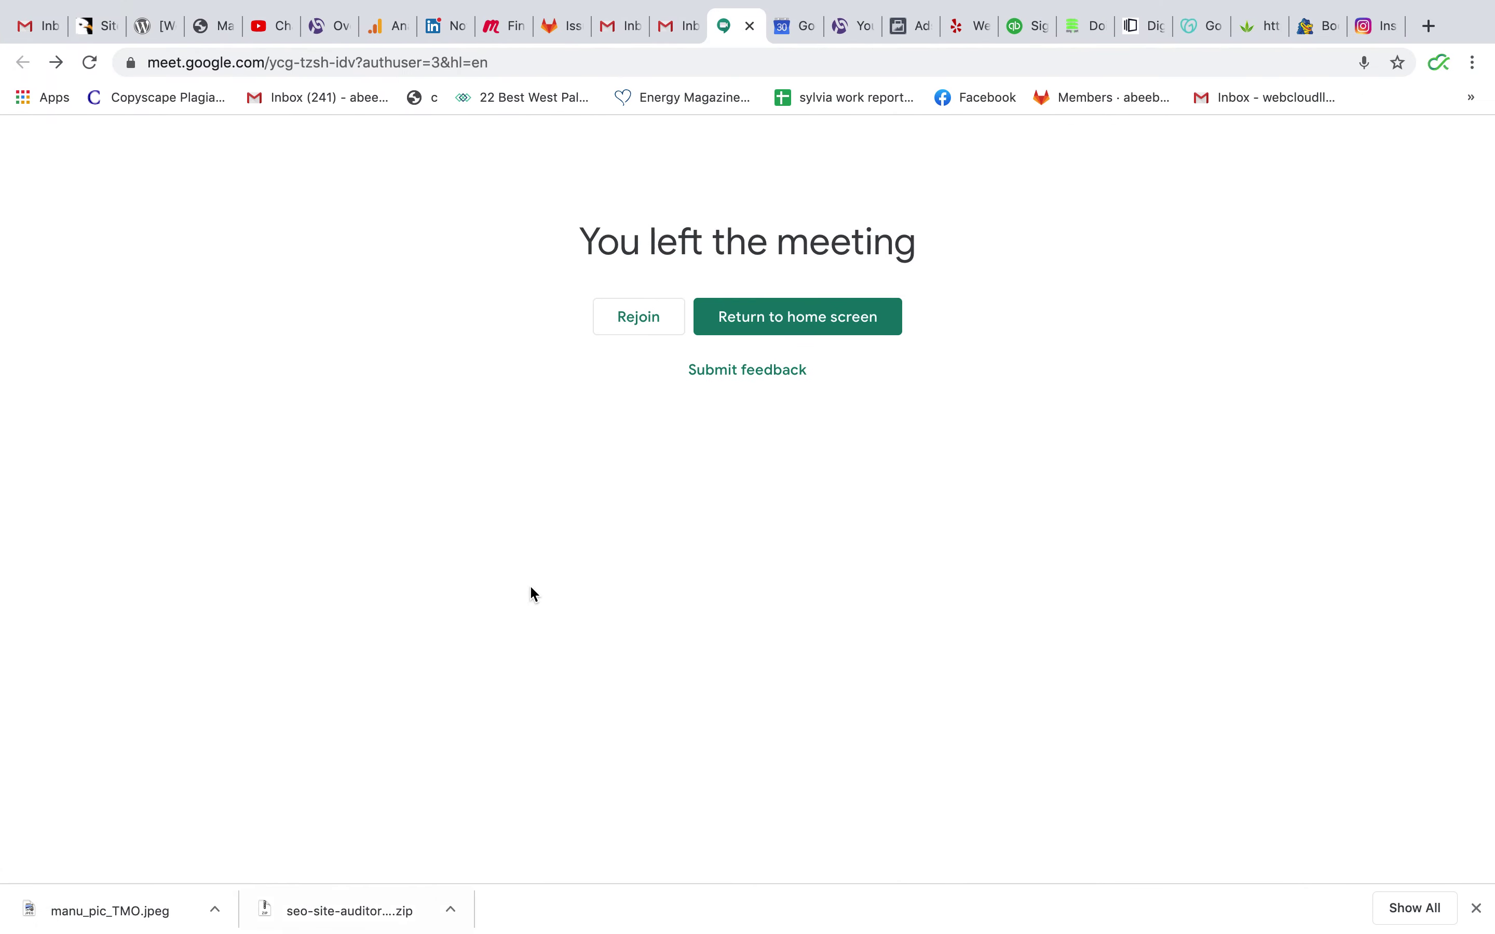
pyautogui.click(750, 26)
pyautogui.scroll(-1, 354, 435)
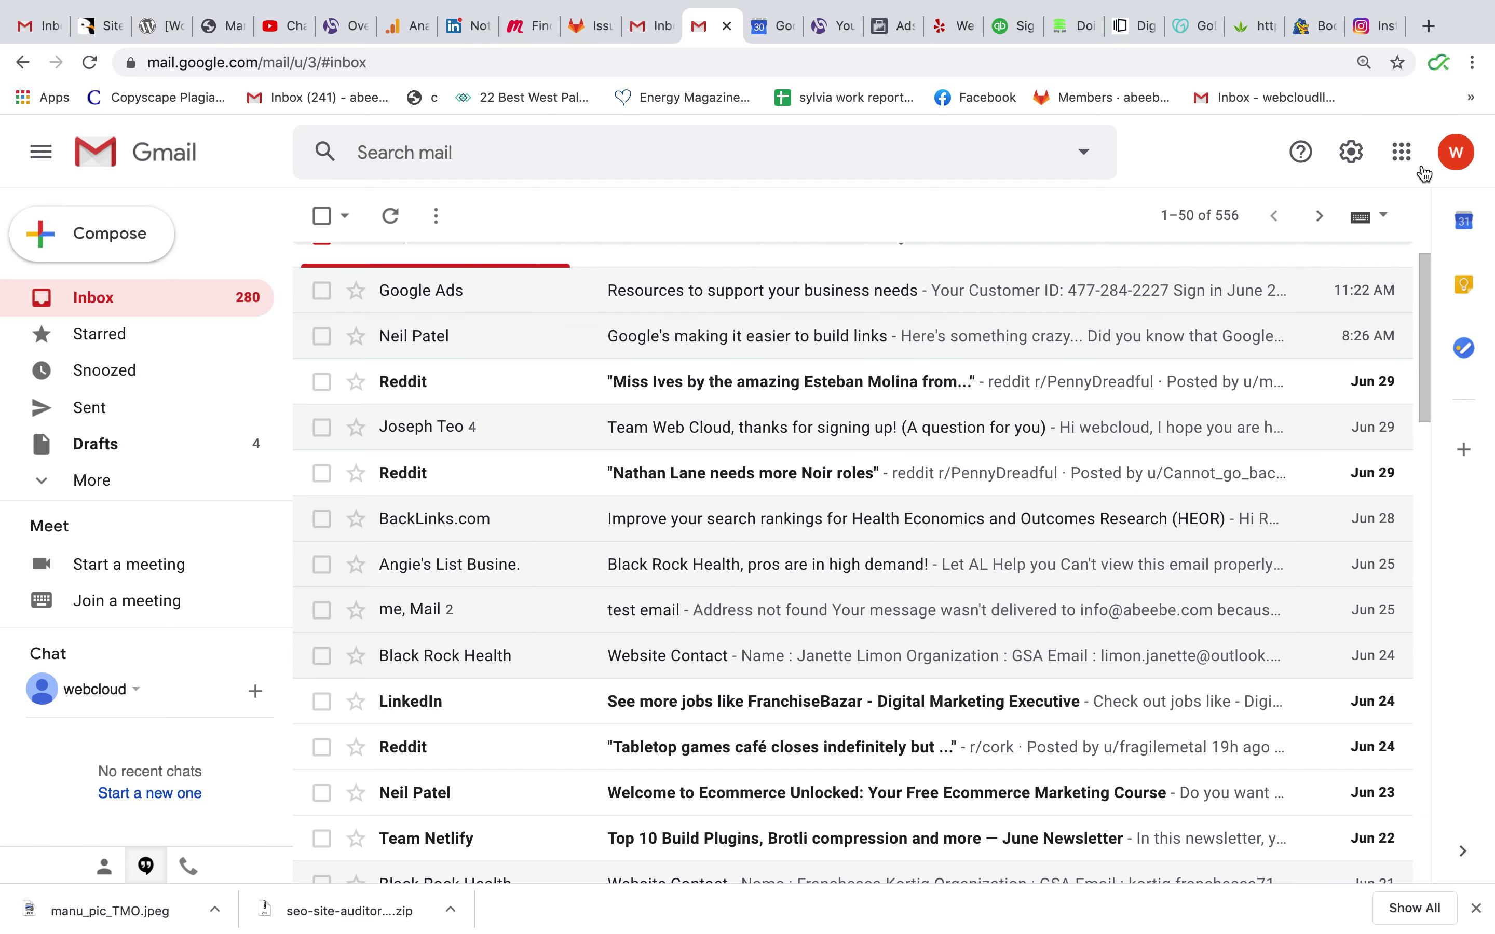
# Step: Open Google Calendar from the Google apps and accept switching to desktop notifications
pyautogui.click(1400, 152)
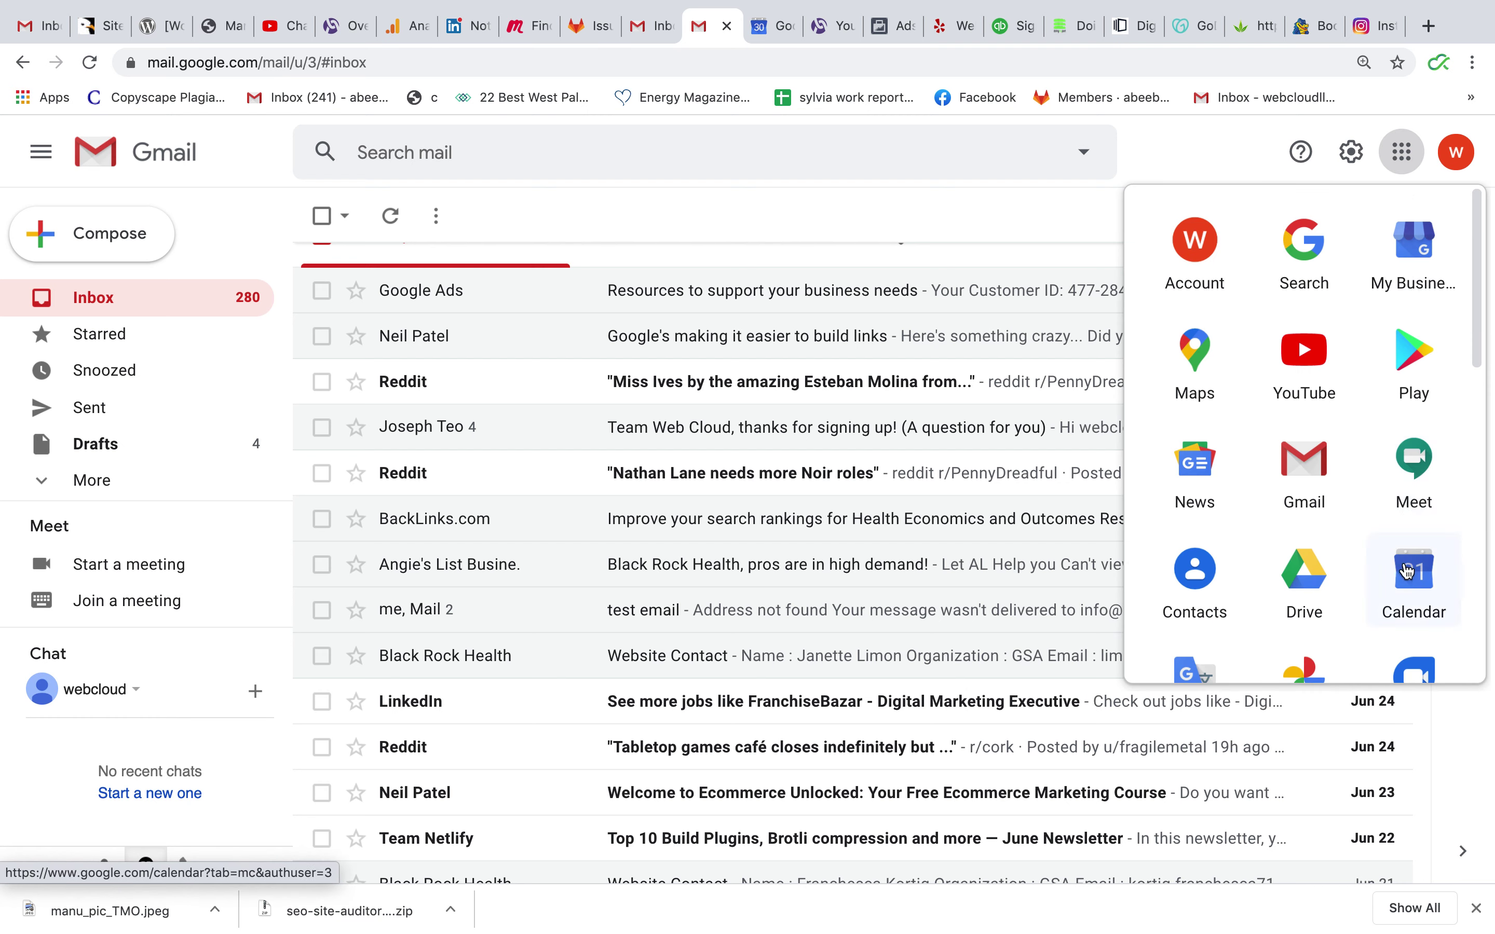
pyautogui.click(1400, 157)
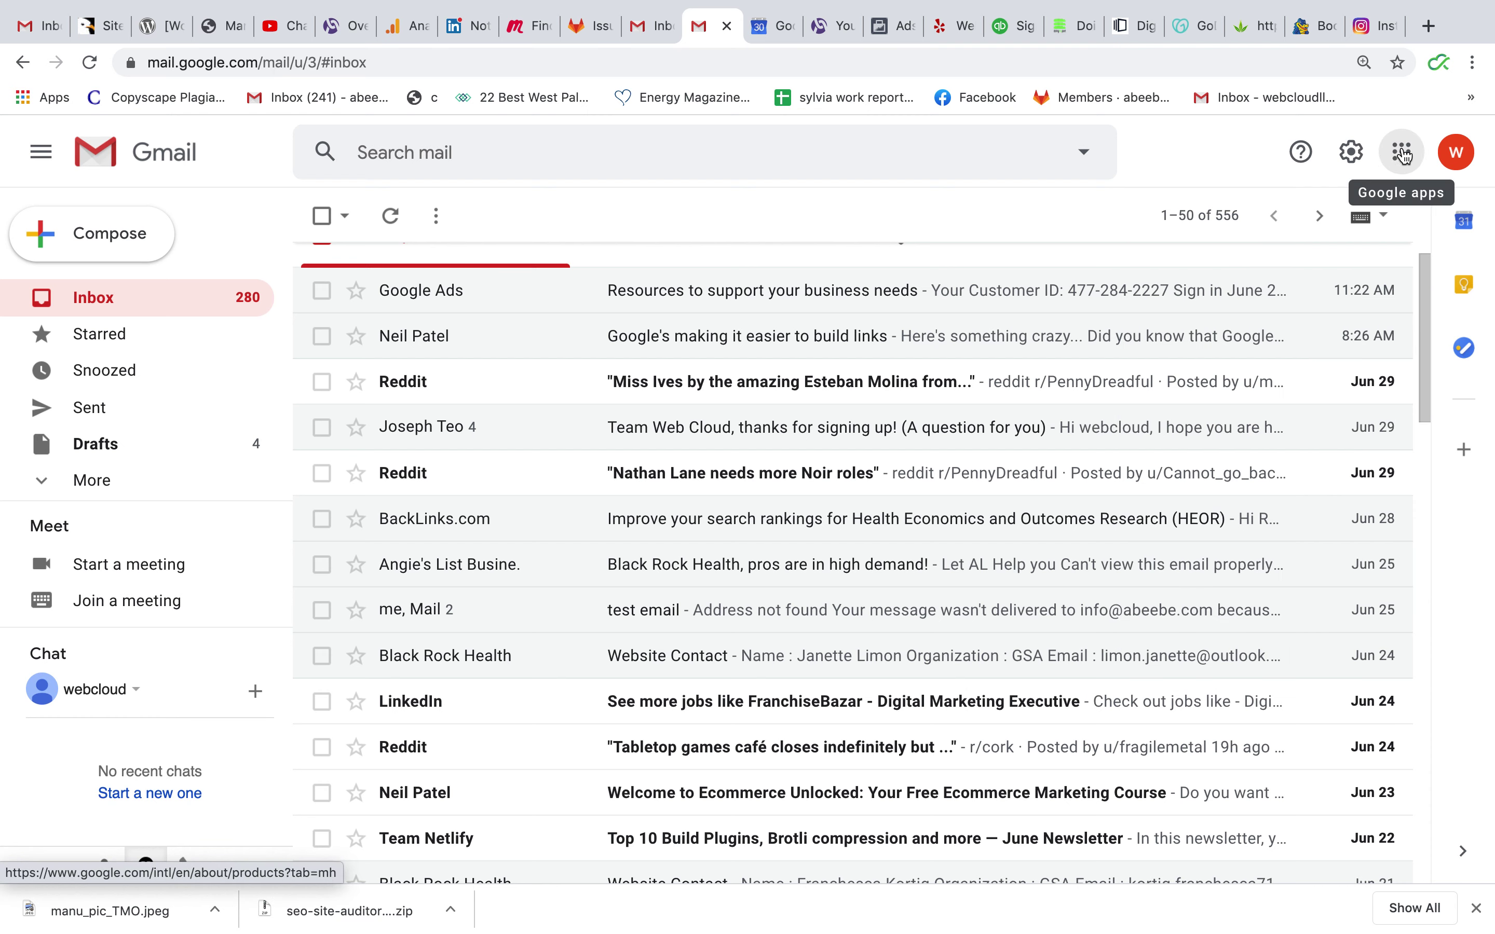
pyautogui.click(1401, 154)
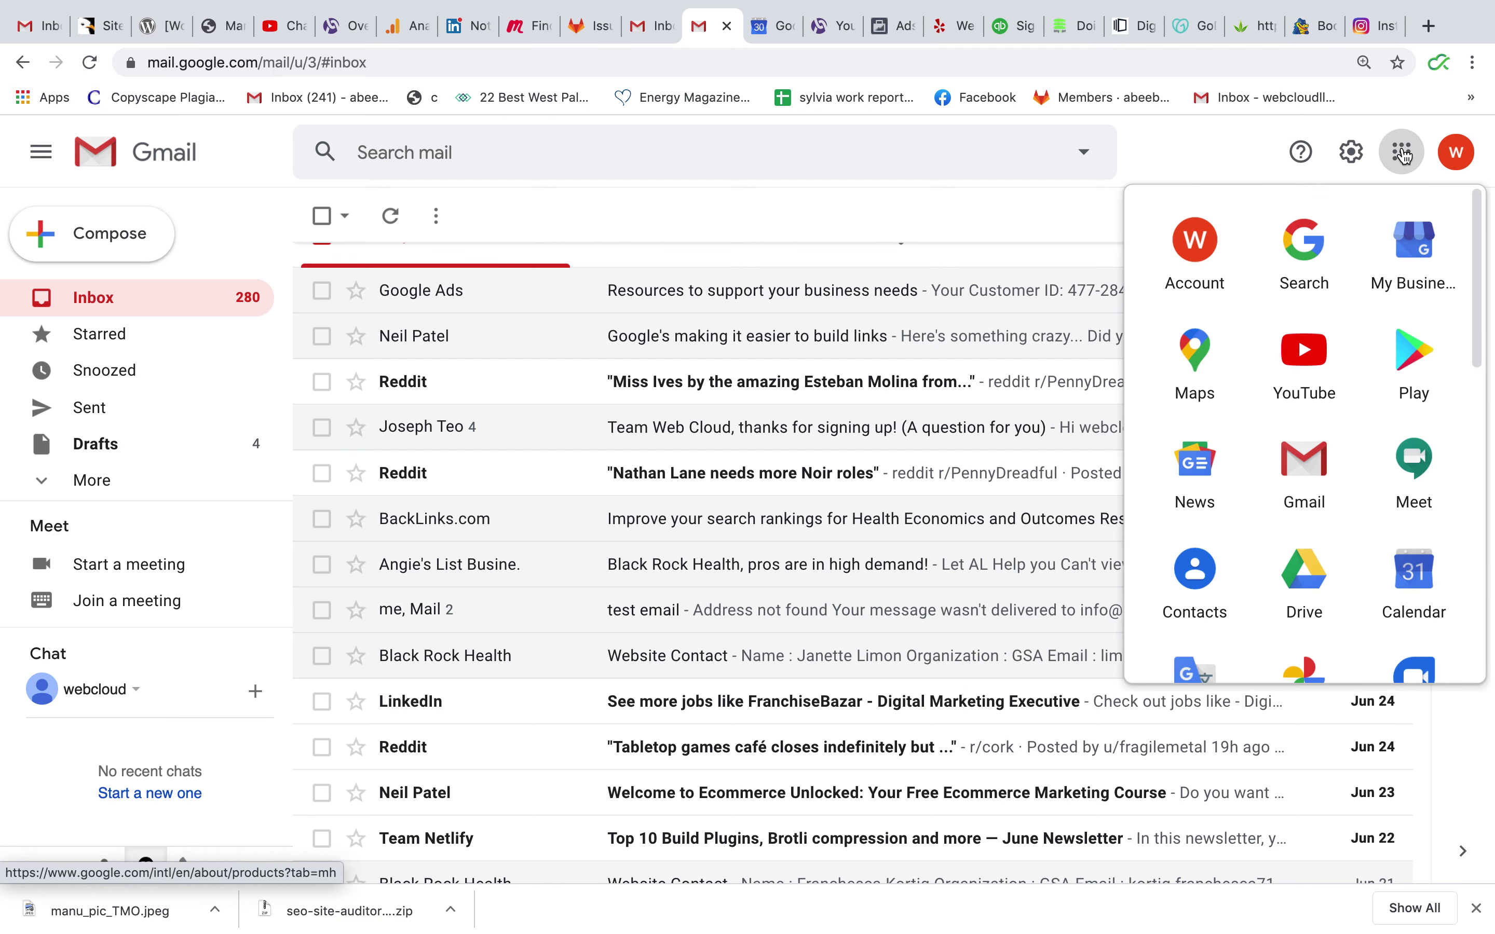
pyautogui.scroll(-5, 1258, 358)
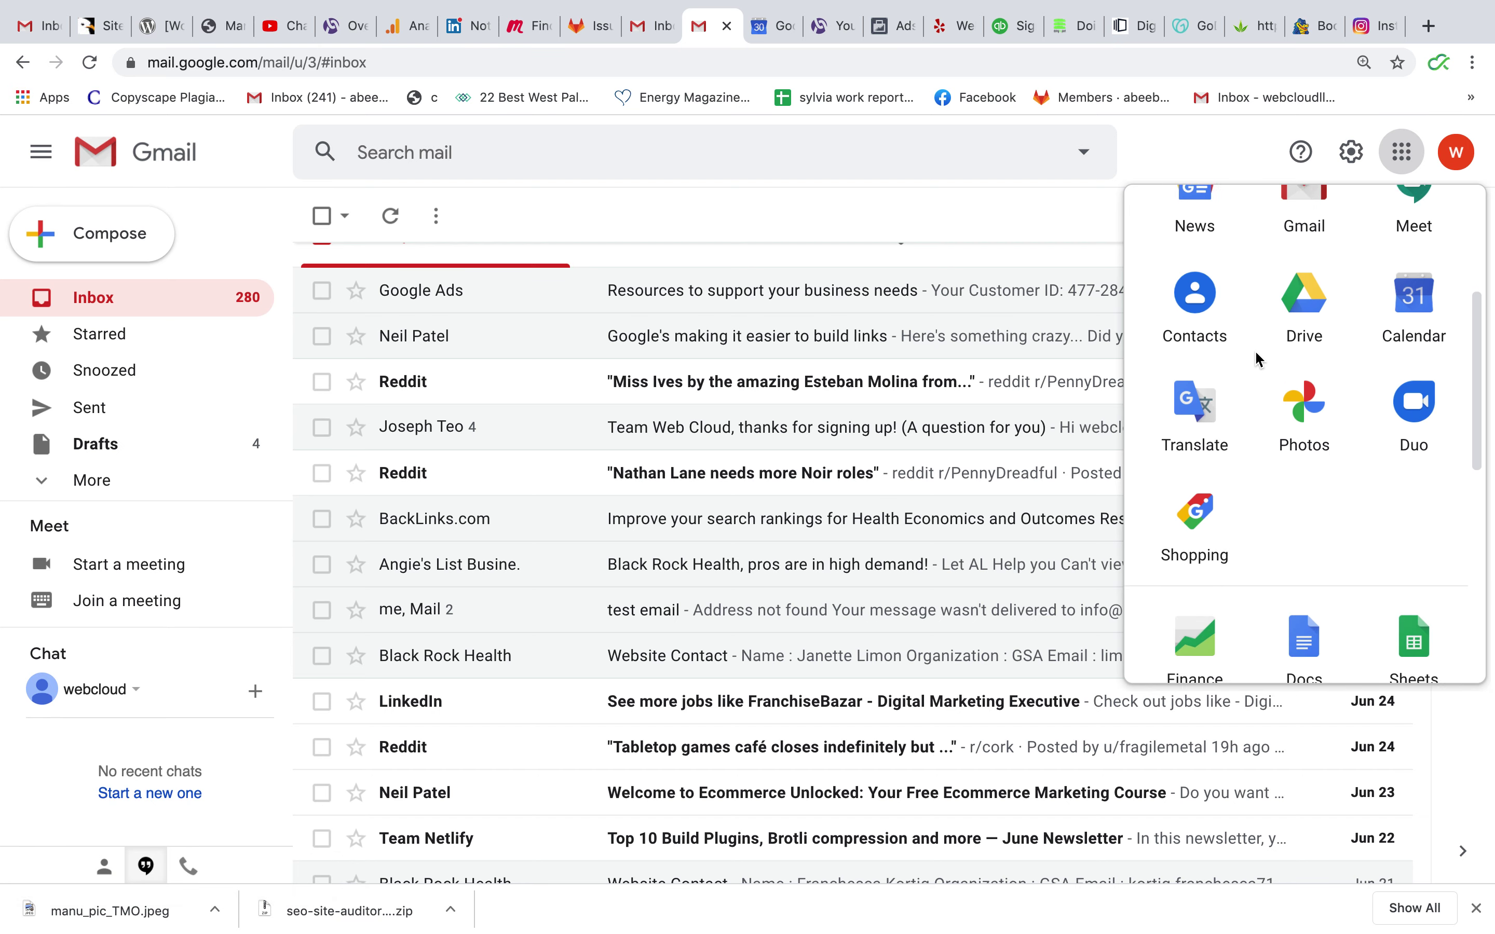
pyautogui.scroll(5, 1257, 358)
pyautogui.scroll(1, 1257, 358)
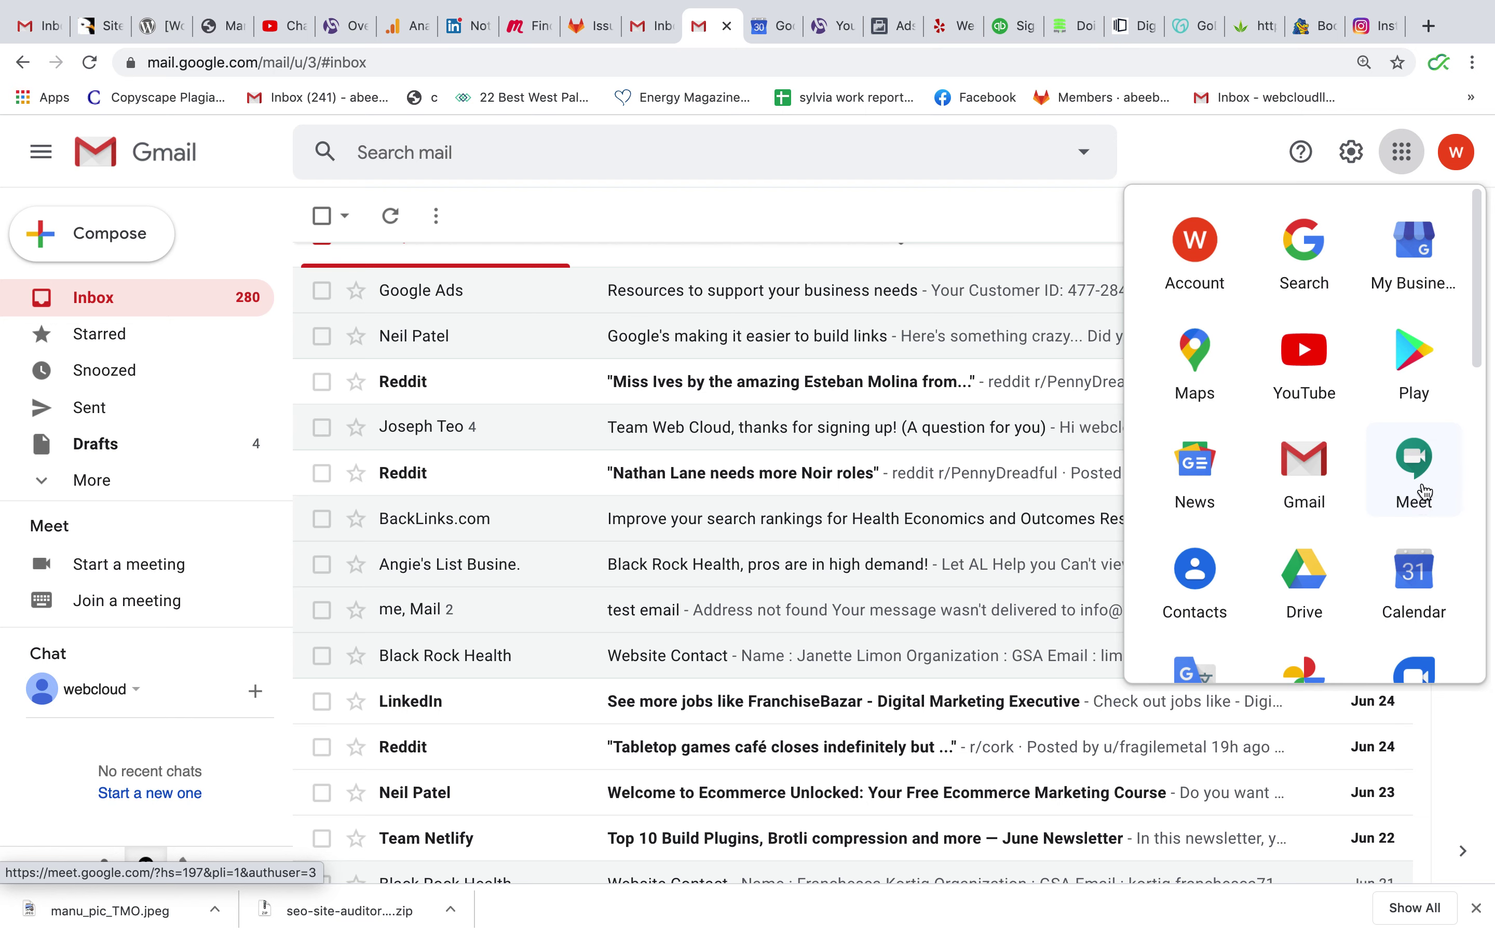
pyautogui.scroll(-1, 1414, 488)
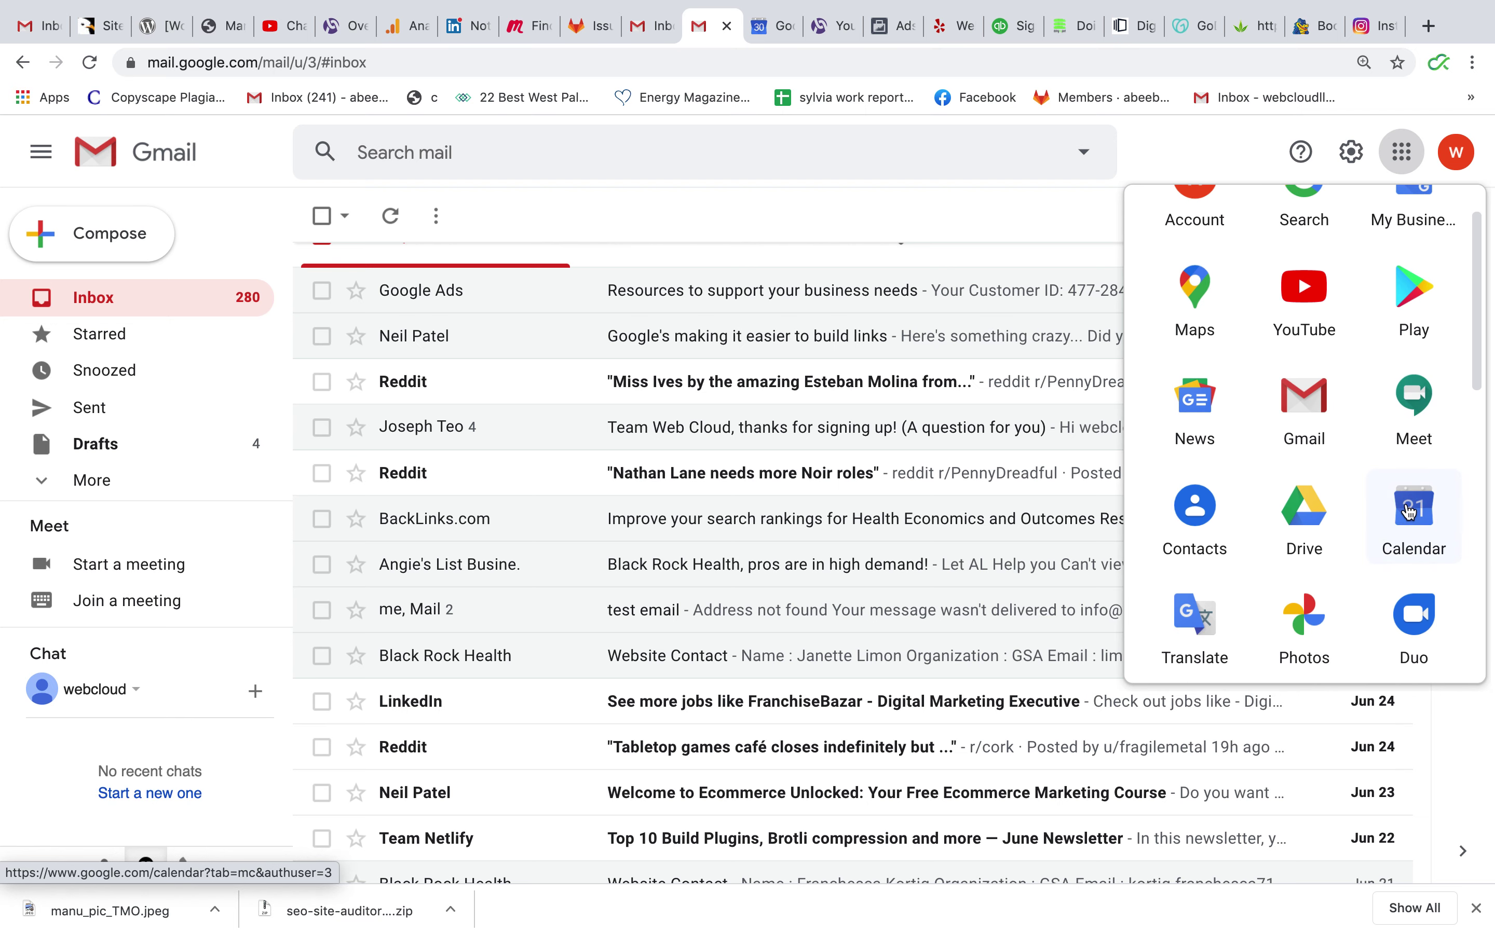
pyautogui.click(1409, 511)
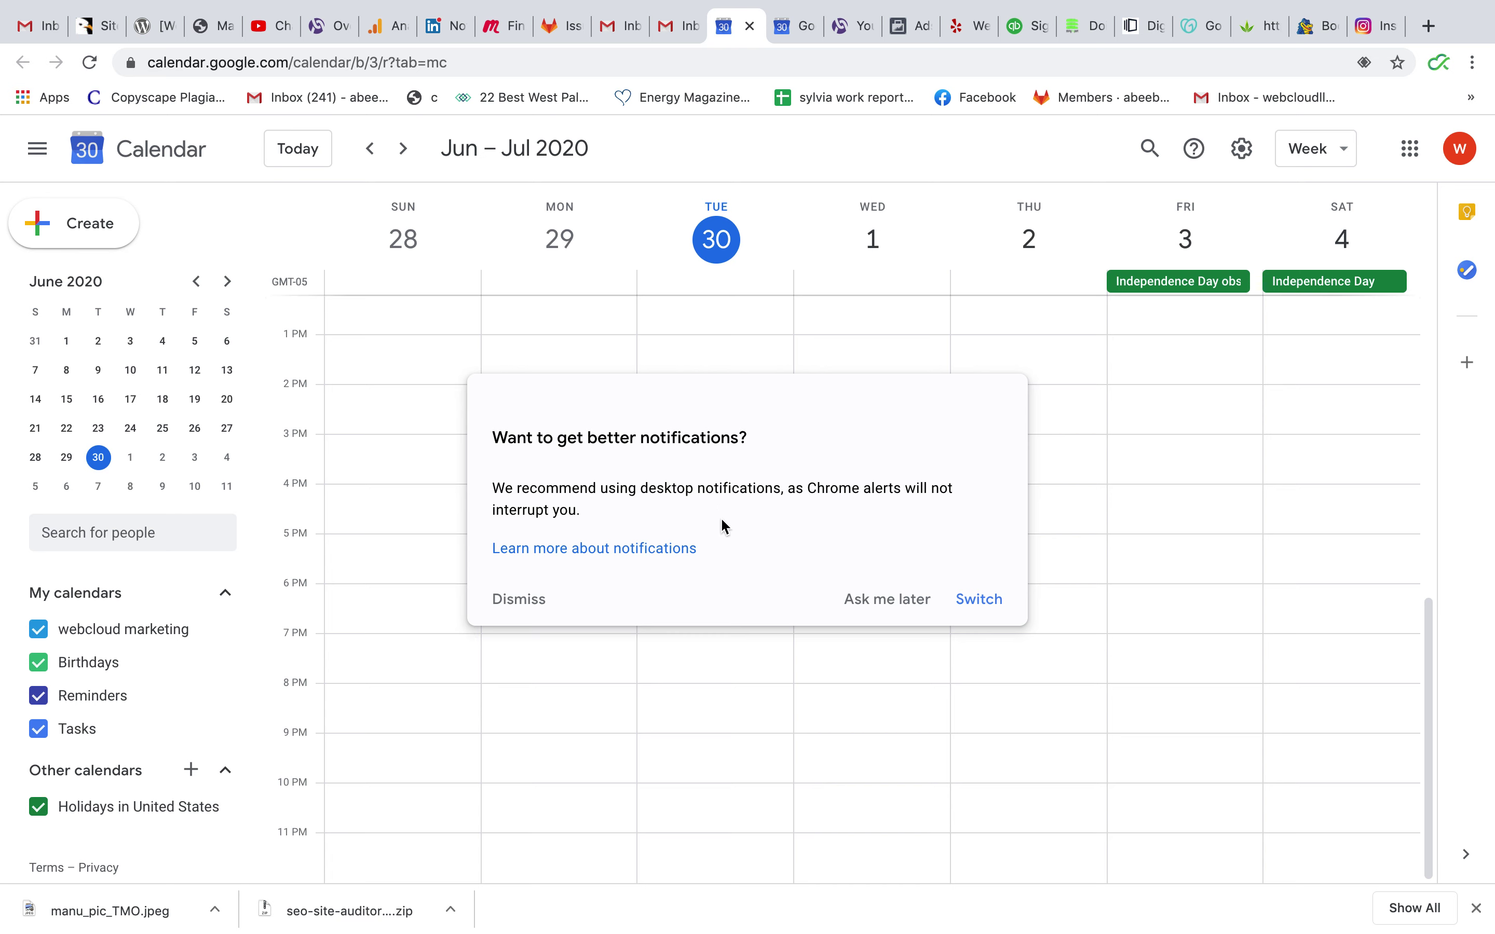
pyautogui.click(966, 608)
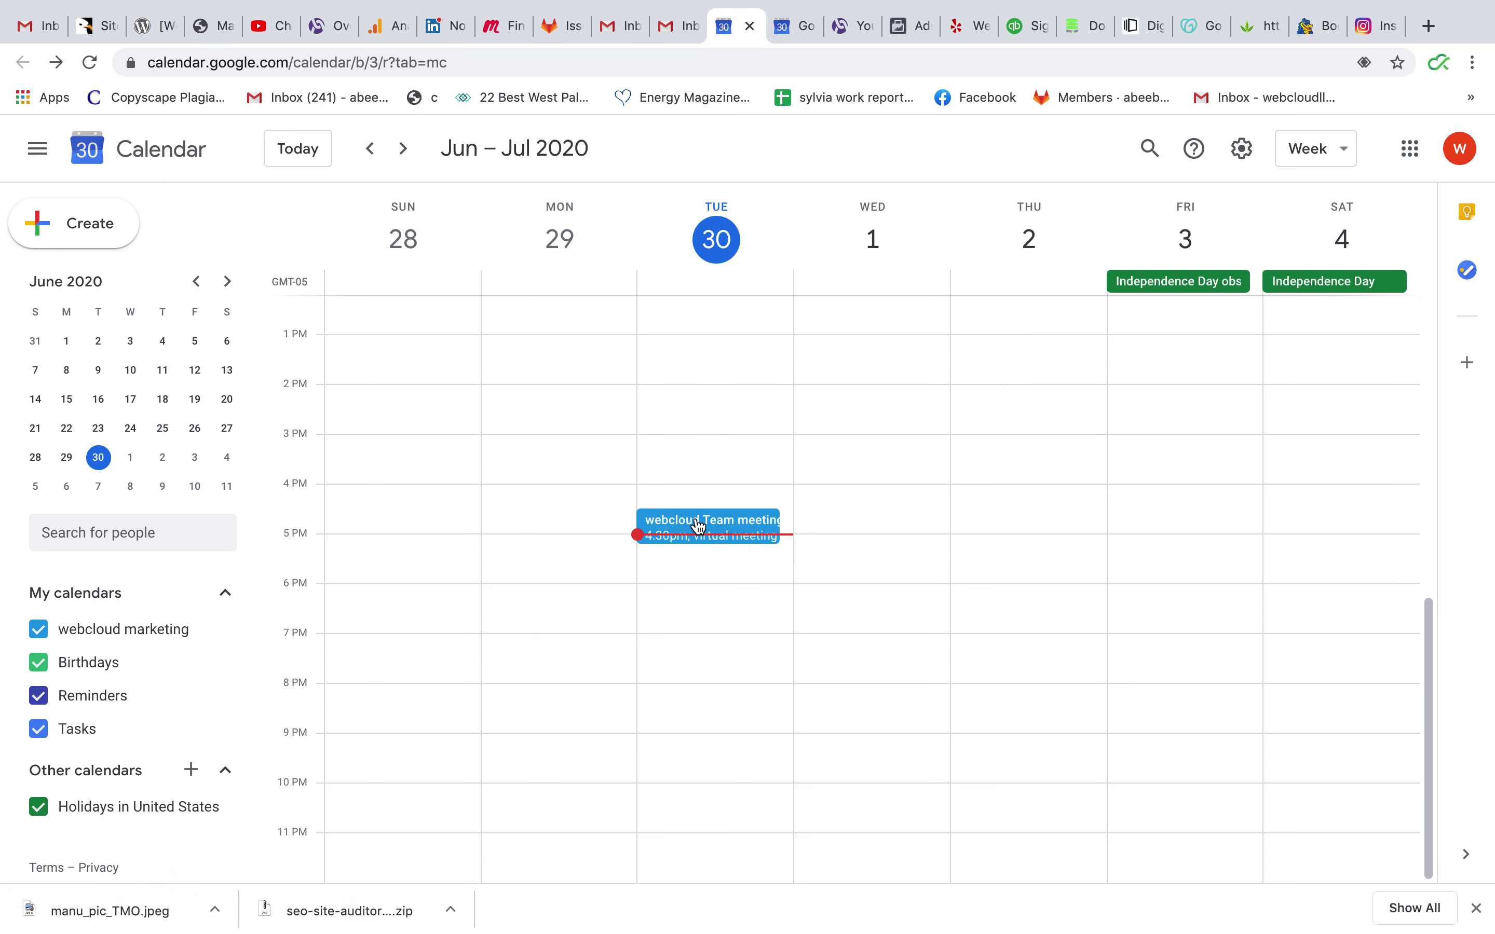
# Step: Create a 5:00pm event on Tuesday, June 30 in full details and title it "webcloud-client meeting"
pyautogui.click(682, 556)
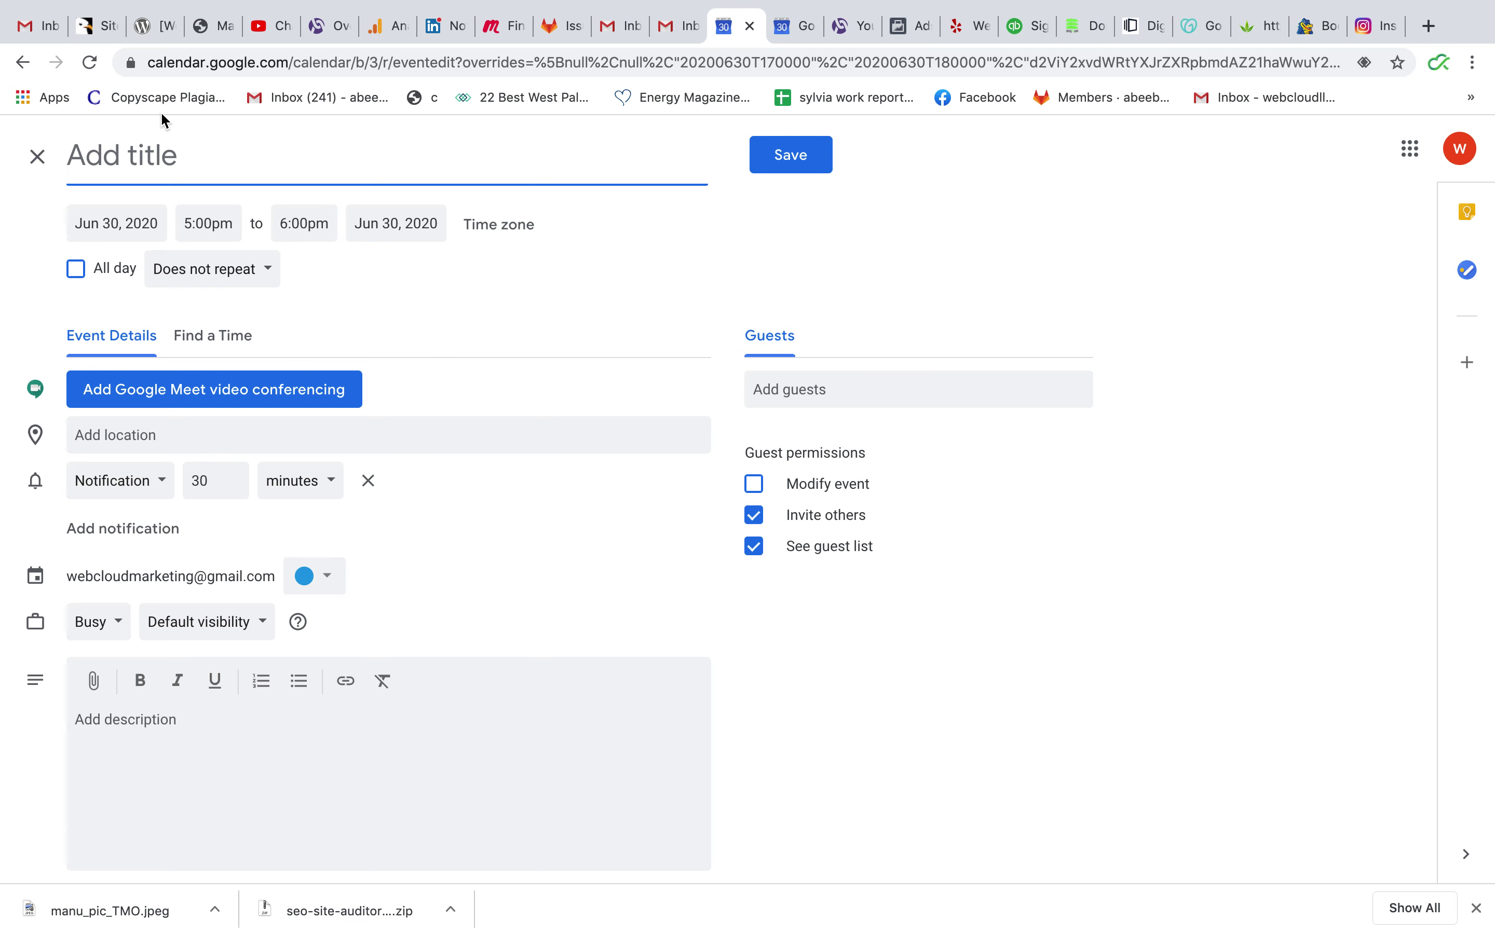
pyautogui.write('webcloud')
pyautogui.press('BackSpace')
pyautogui.write('-cline')
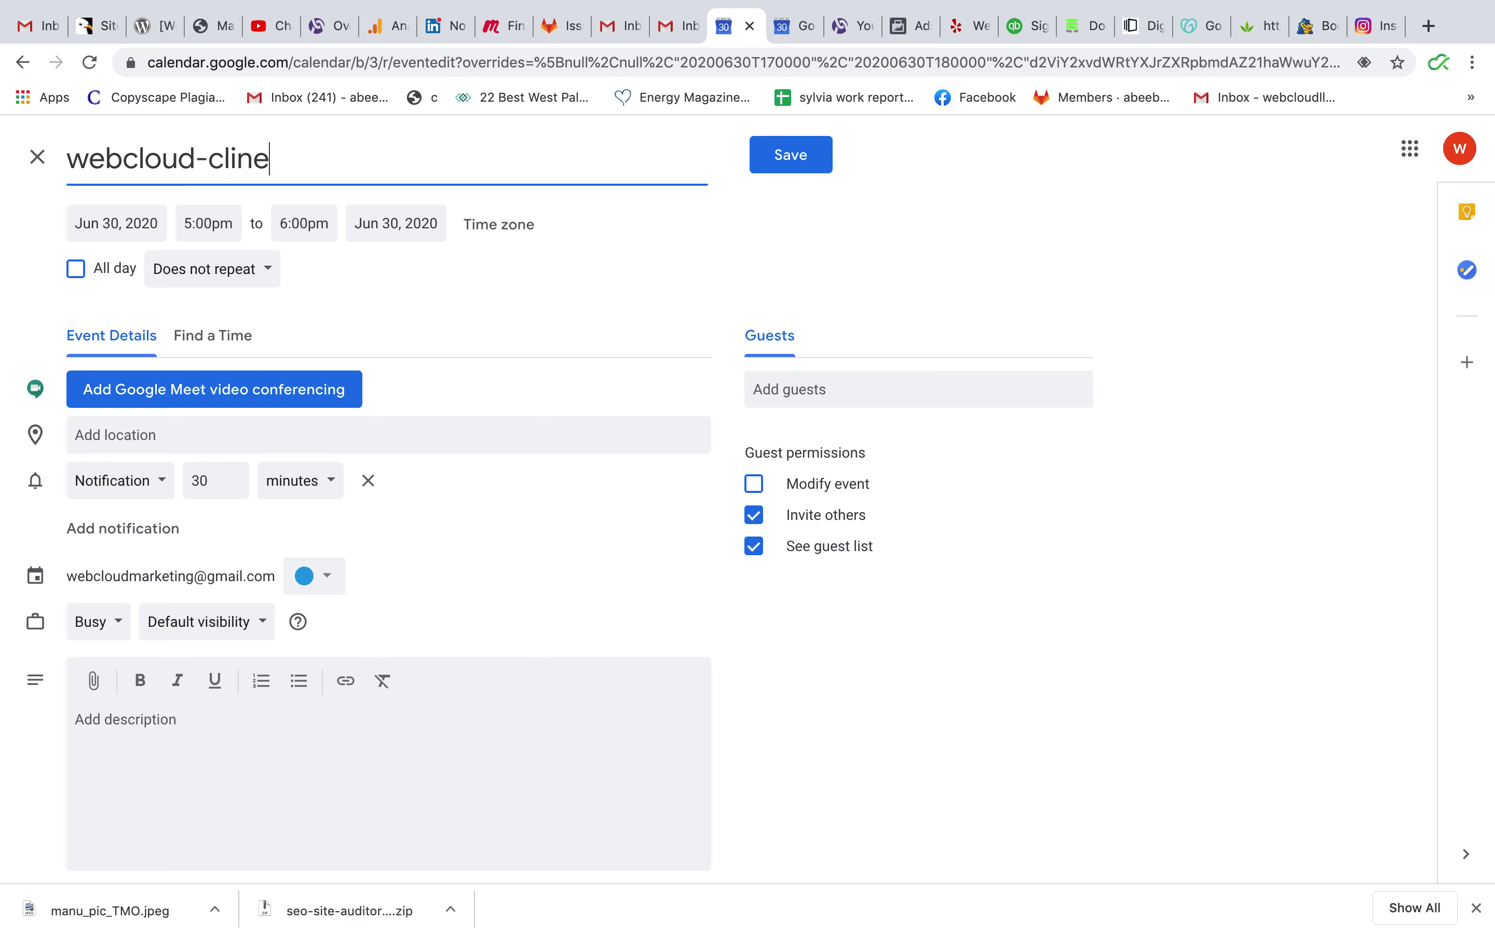
pyautogui.write('t')
pyautogui.press('BackSpace')
pyautogui.press('BackSpace')
pyautogui.press('BackSpace')
pyautogui.write('ent meeting')
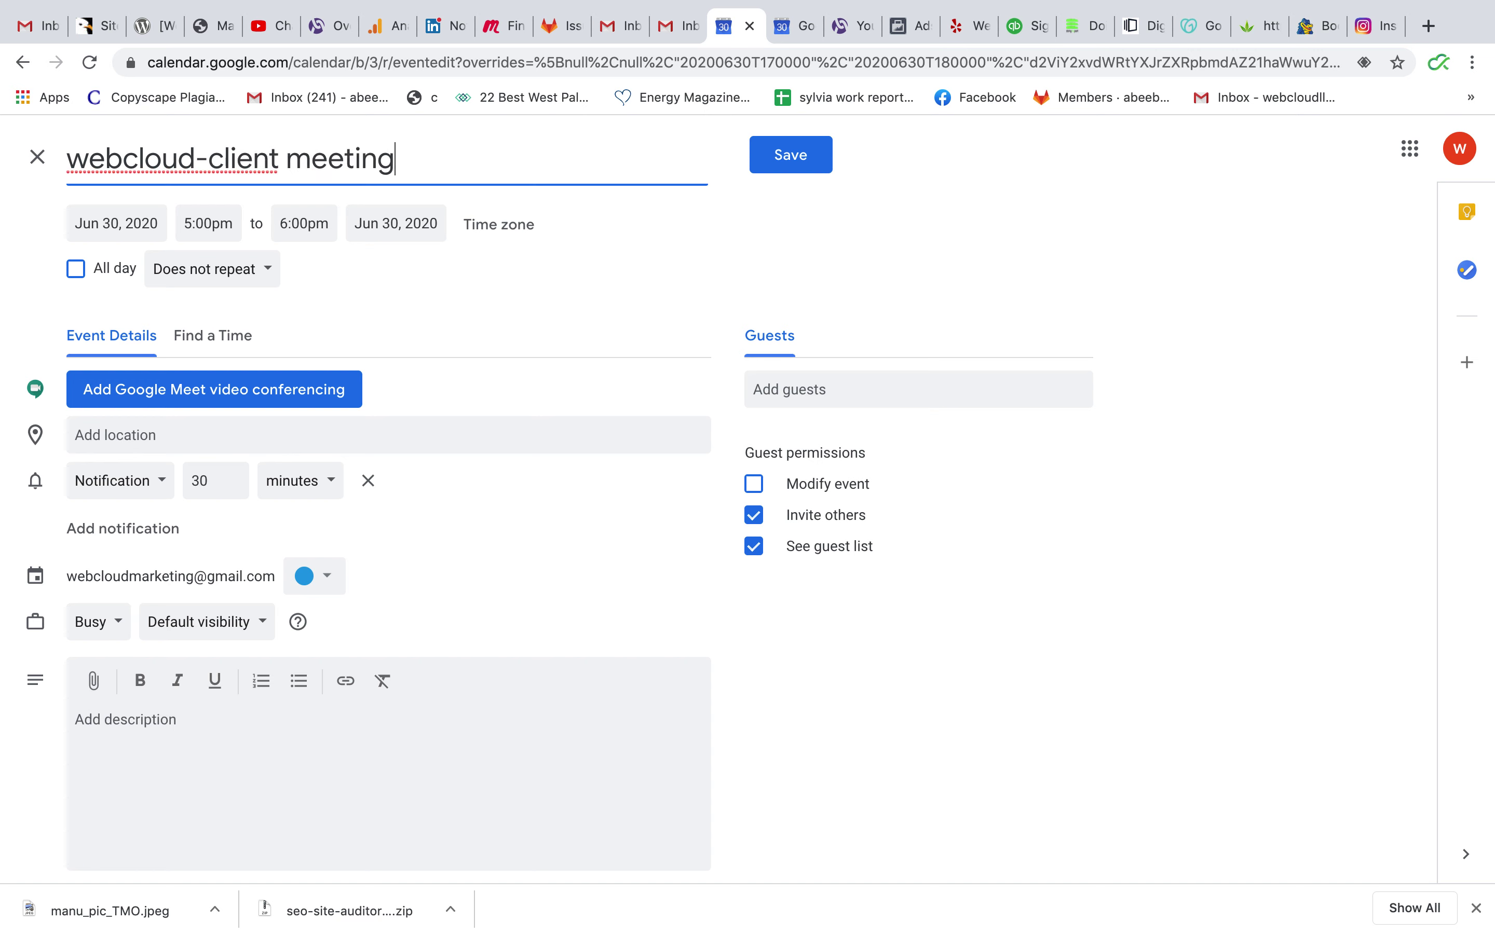
# Step: Set the event's end time to 5:30pm and its time zone to (GMT-05:00) Central Time - Chicago
pyautogui.click(316, 224)
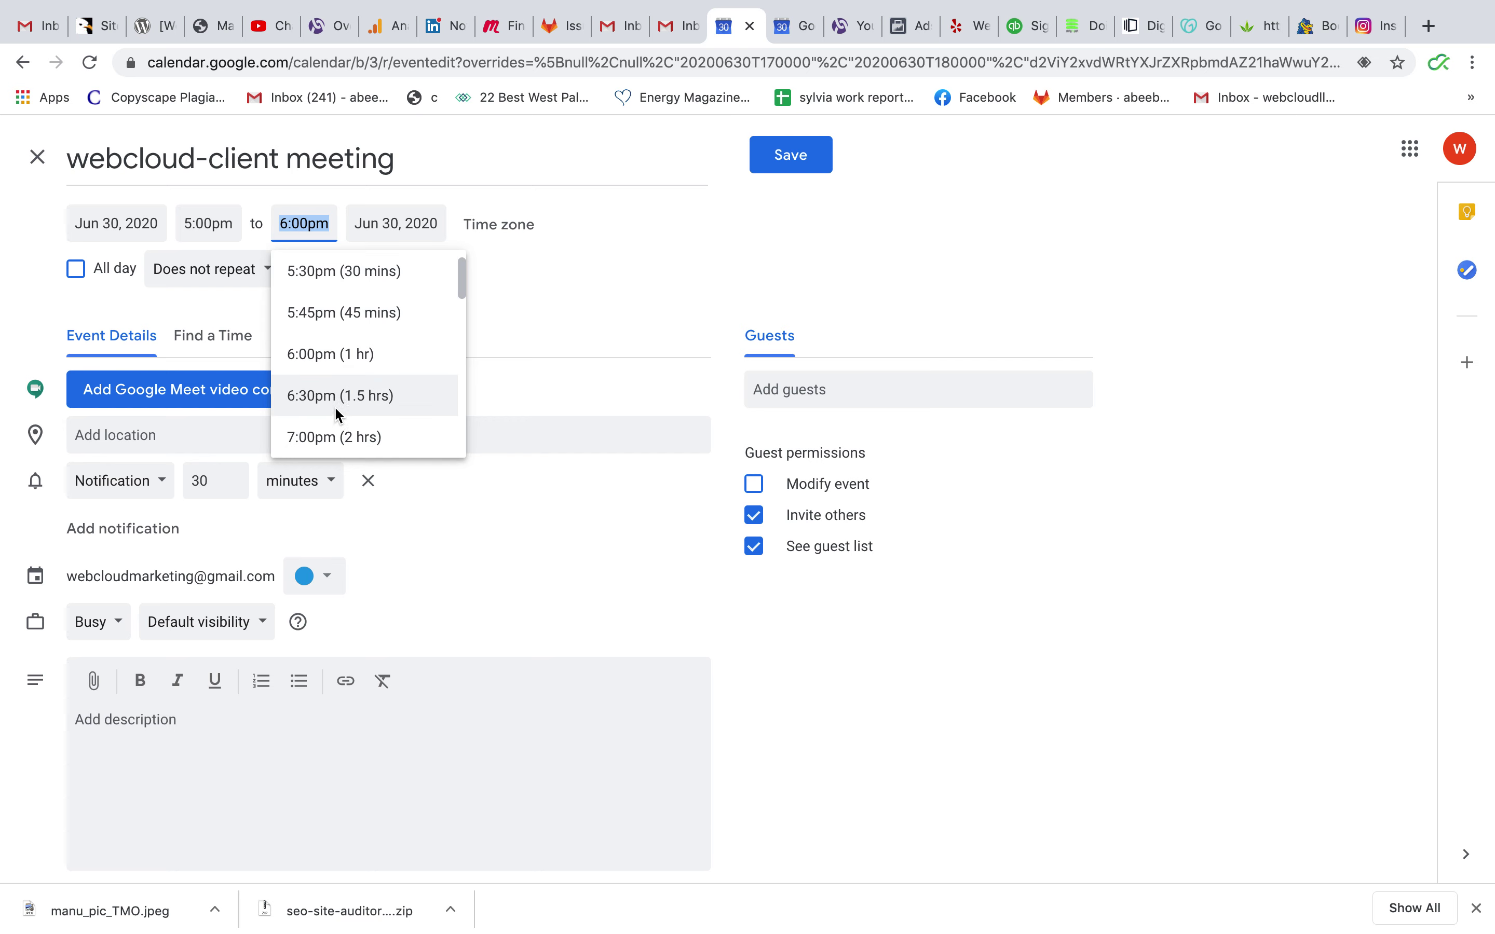
pyautogui.click(329, 272)
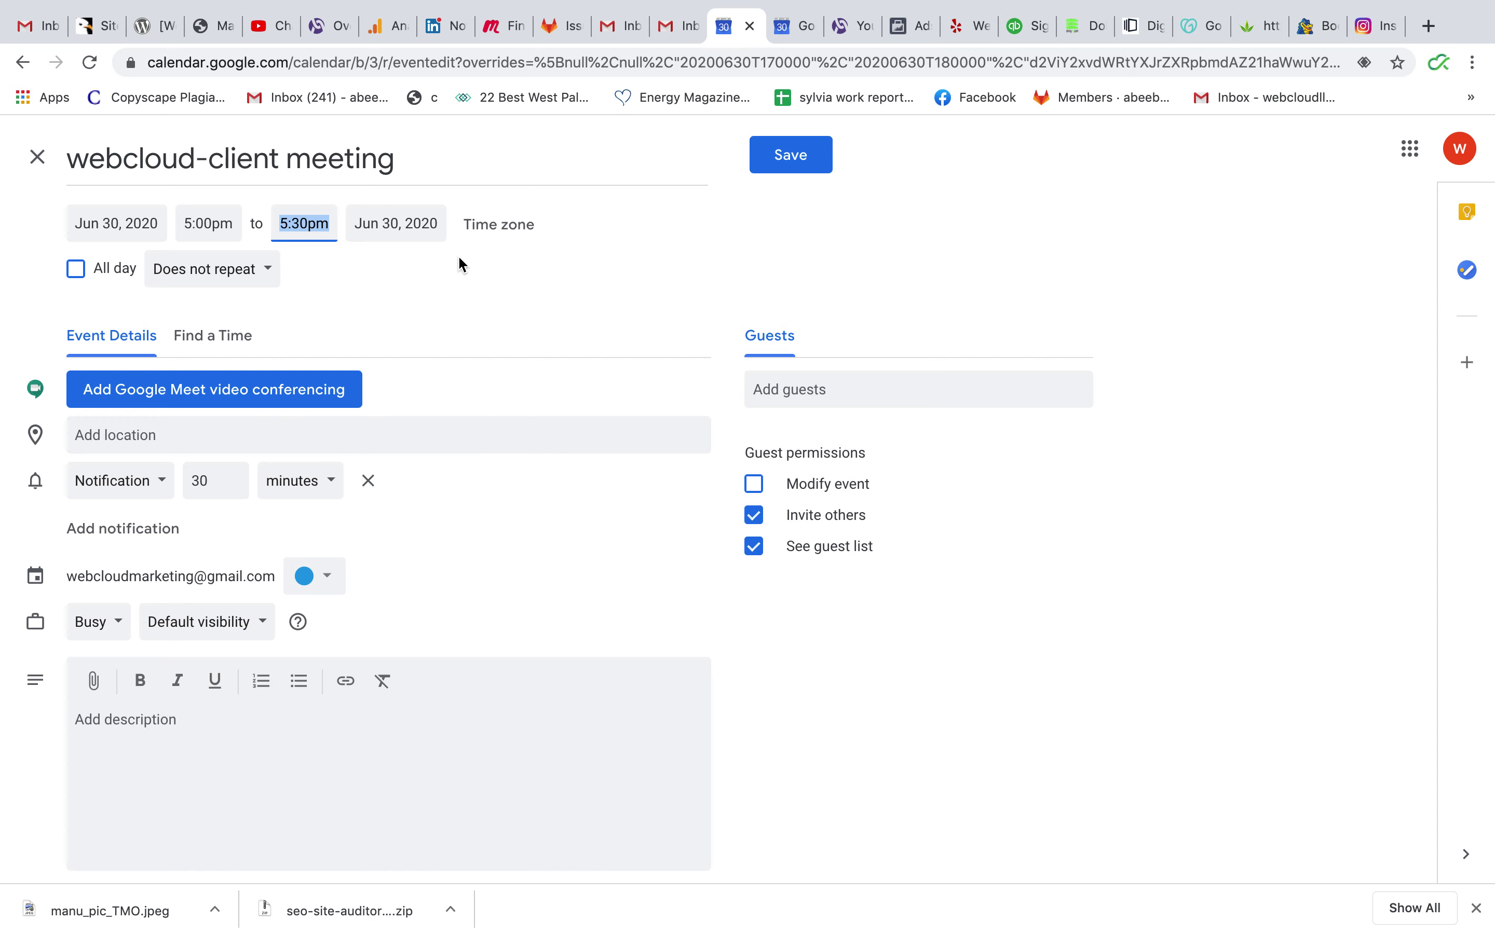
pyautogui.click(500, 226)
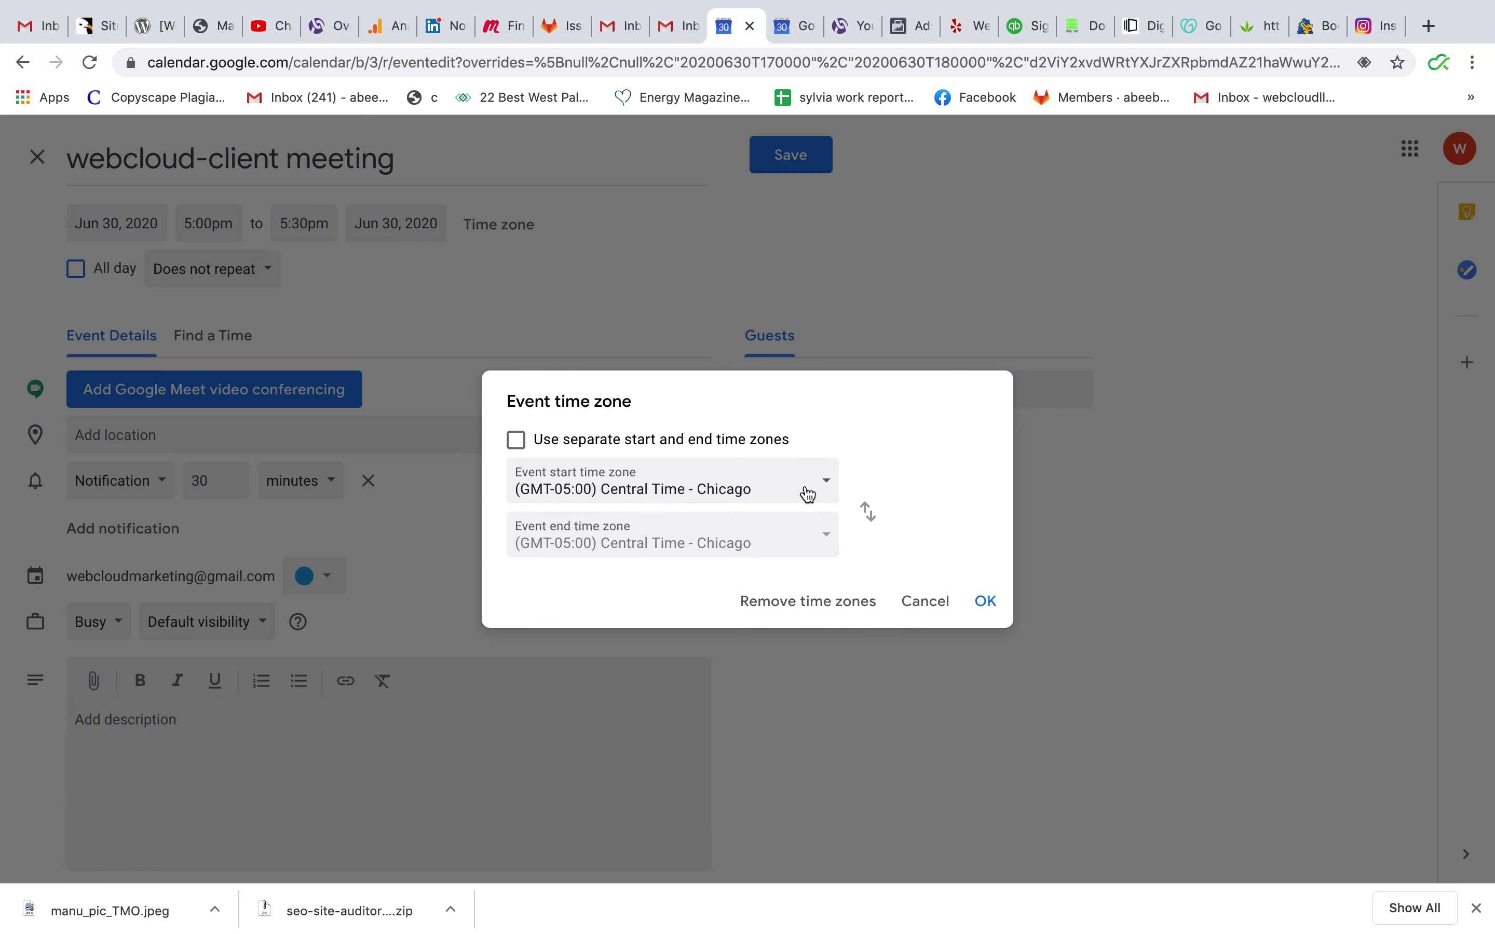
pyautogui.click(826, 484)
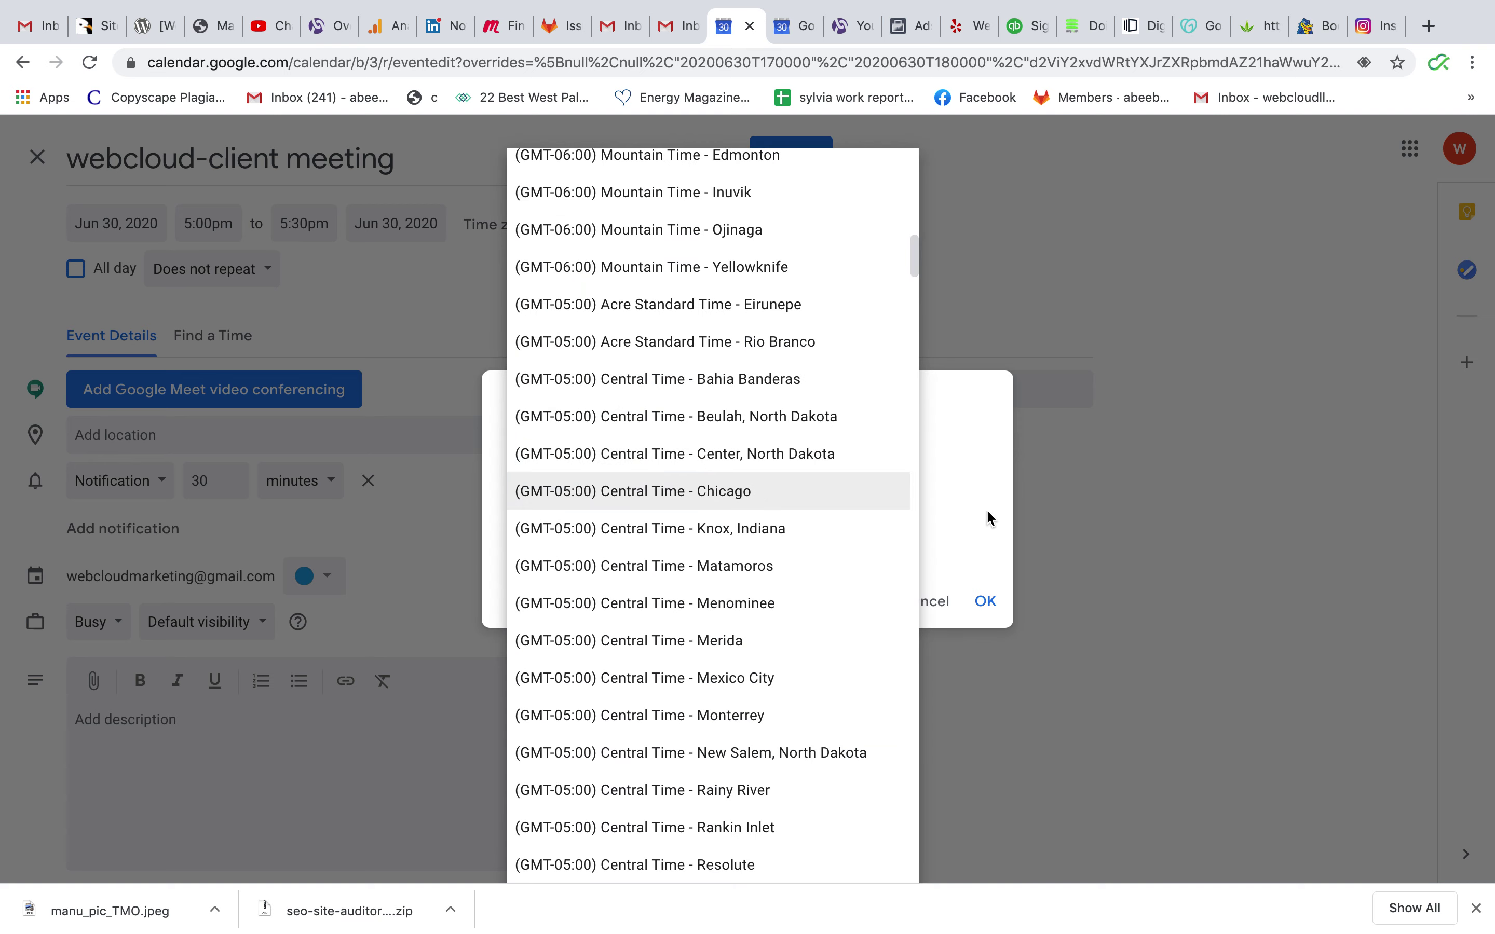
pyautogui.click(982, 517)
pyautogui.click(985, 601)
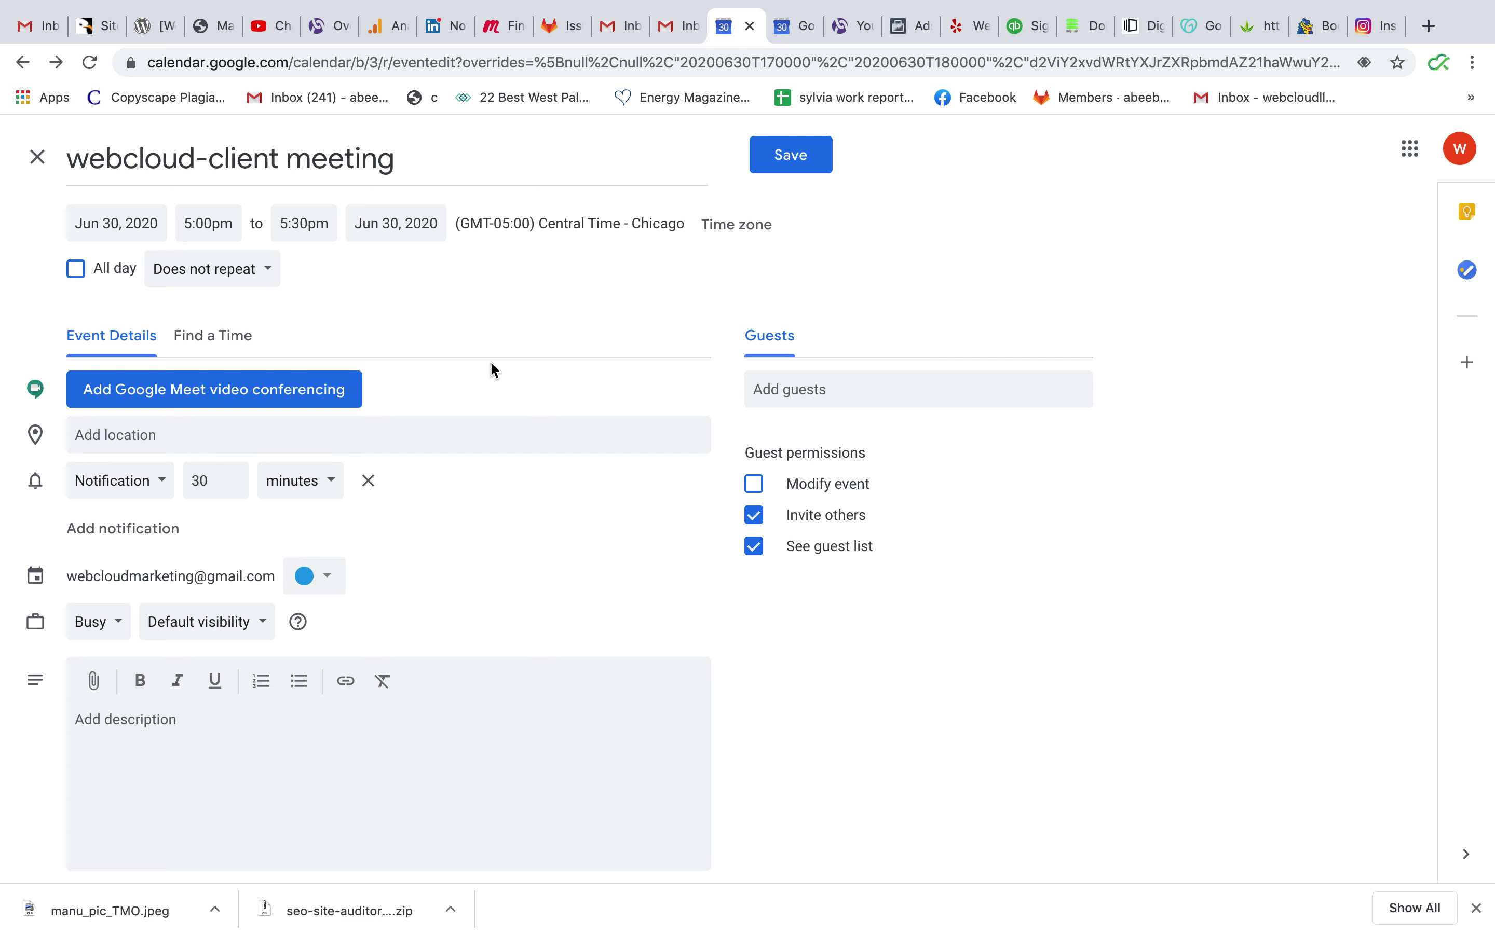
# Step: Set a custom recurrence repeating every 1 month on day 30, ending on Jun 30, 2021
pyautogui.click(270, 273)
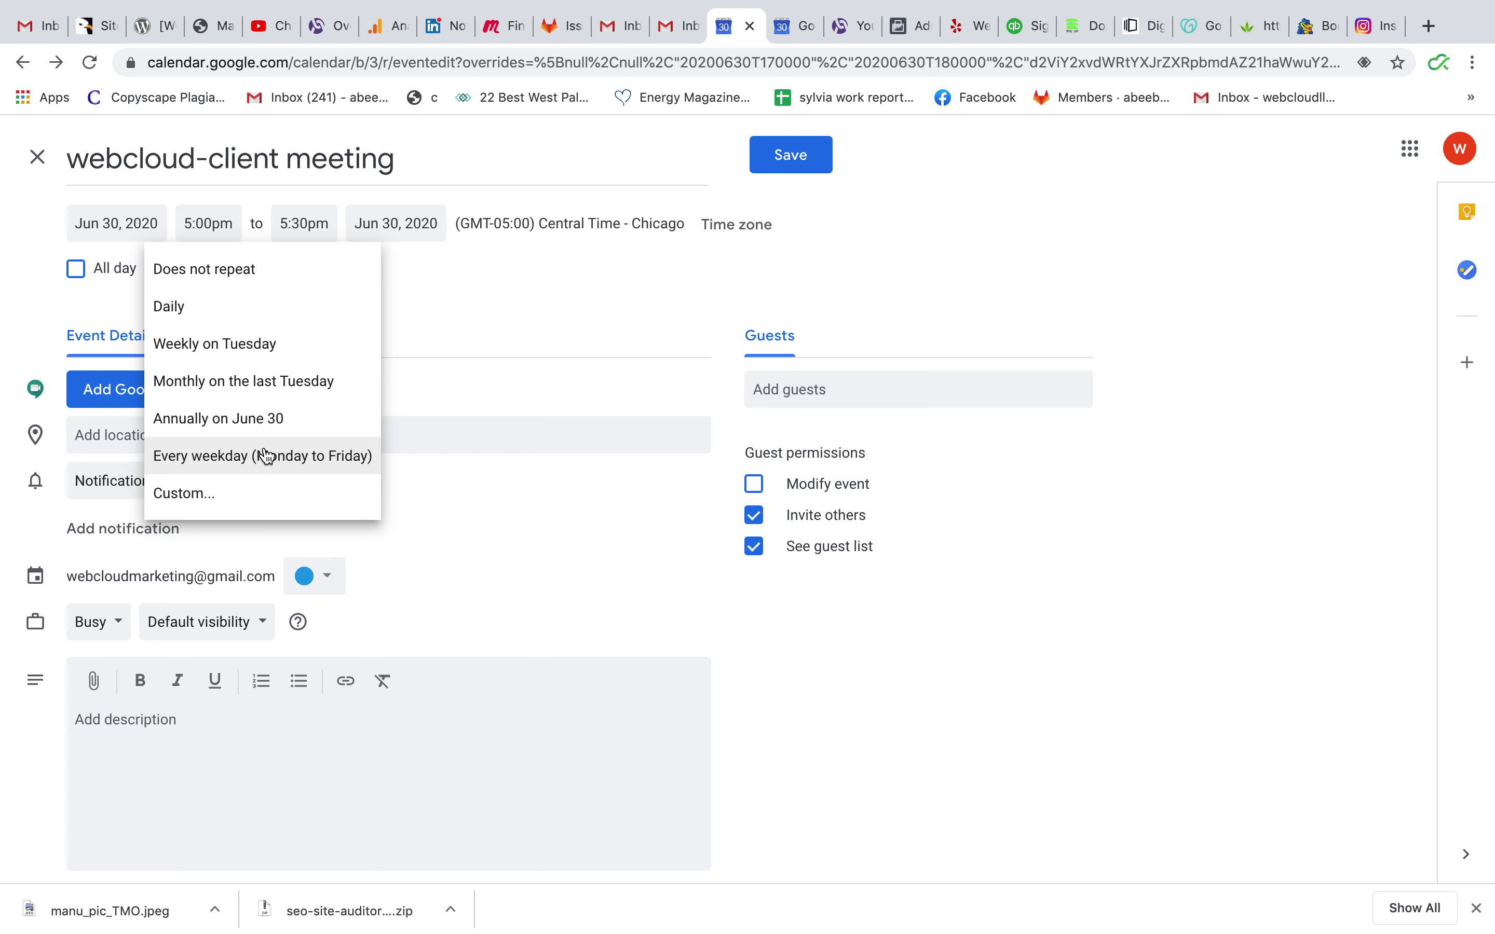
pyautogui.click(192, 493)
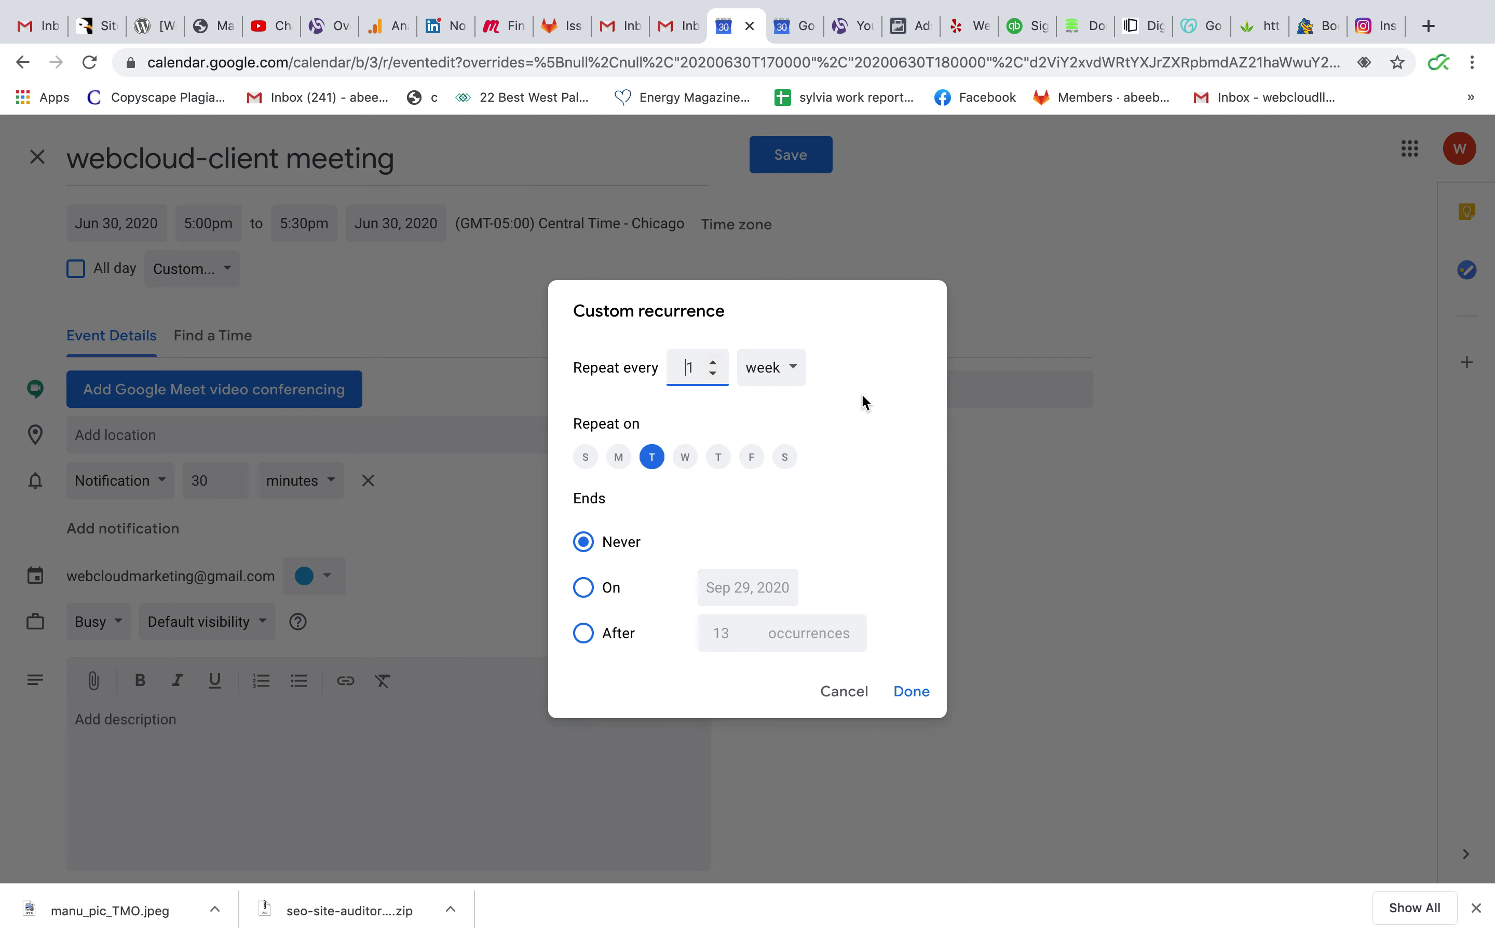
pyautogui.click(797, 371)
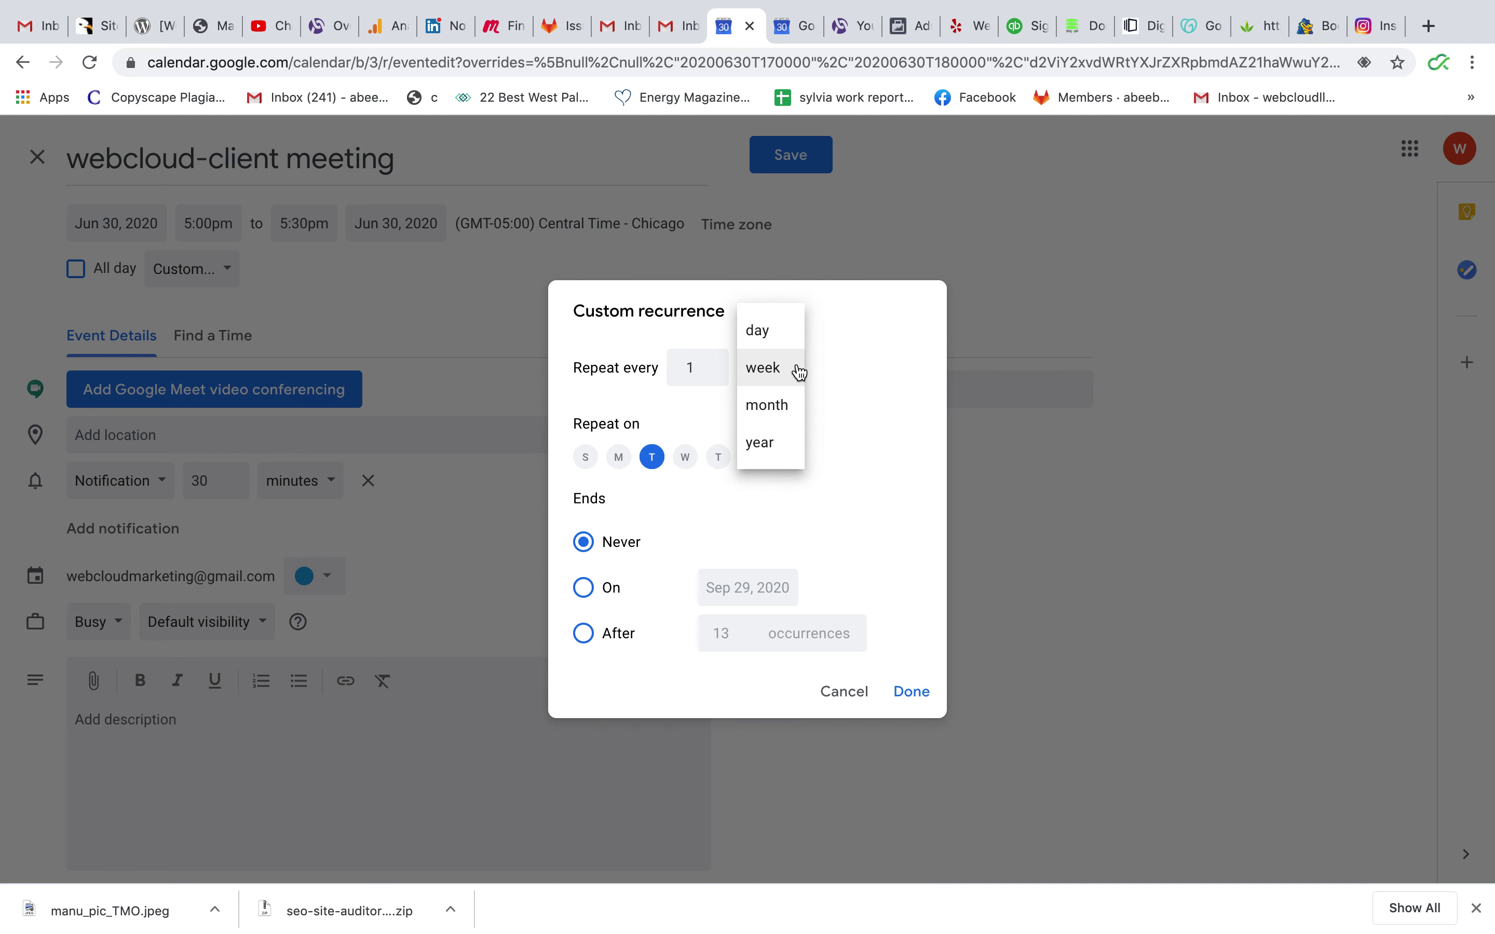
pyautogui.click(769, 405)
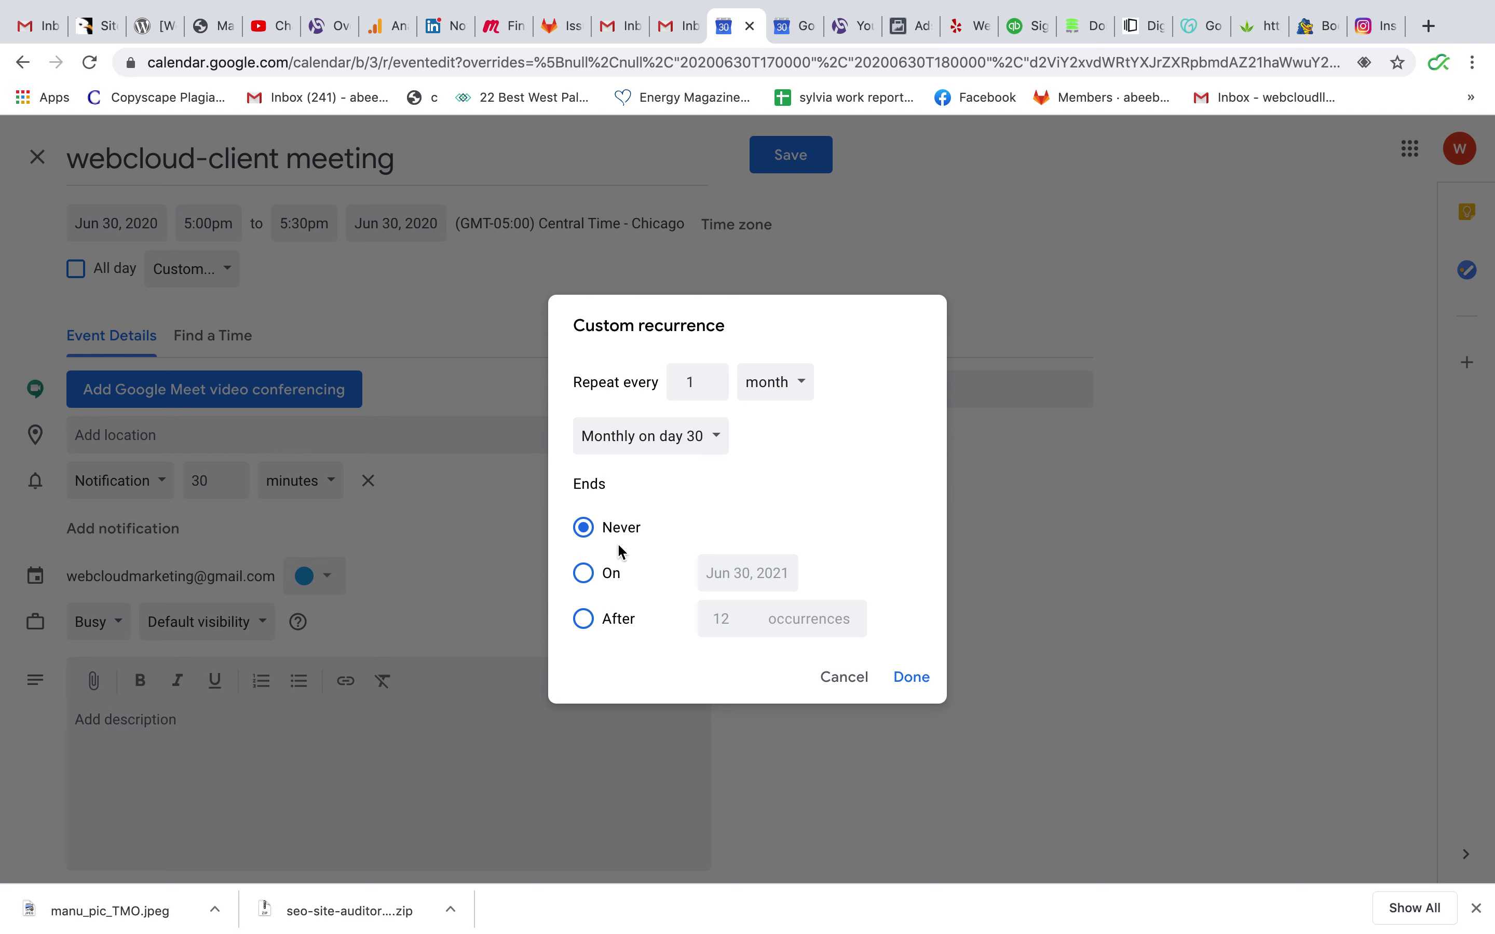
pyautogui.click(586, 619)
pyautogui.click(585, 575)
pyautogui.click(584, 528)
pyautogui.click(595, 574)
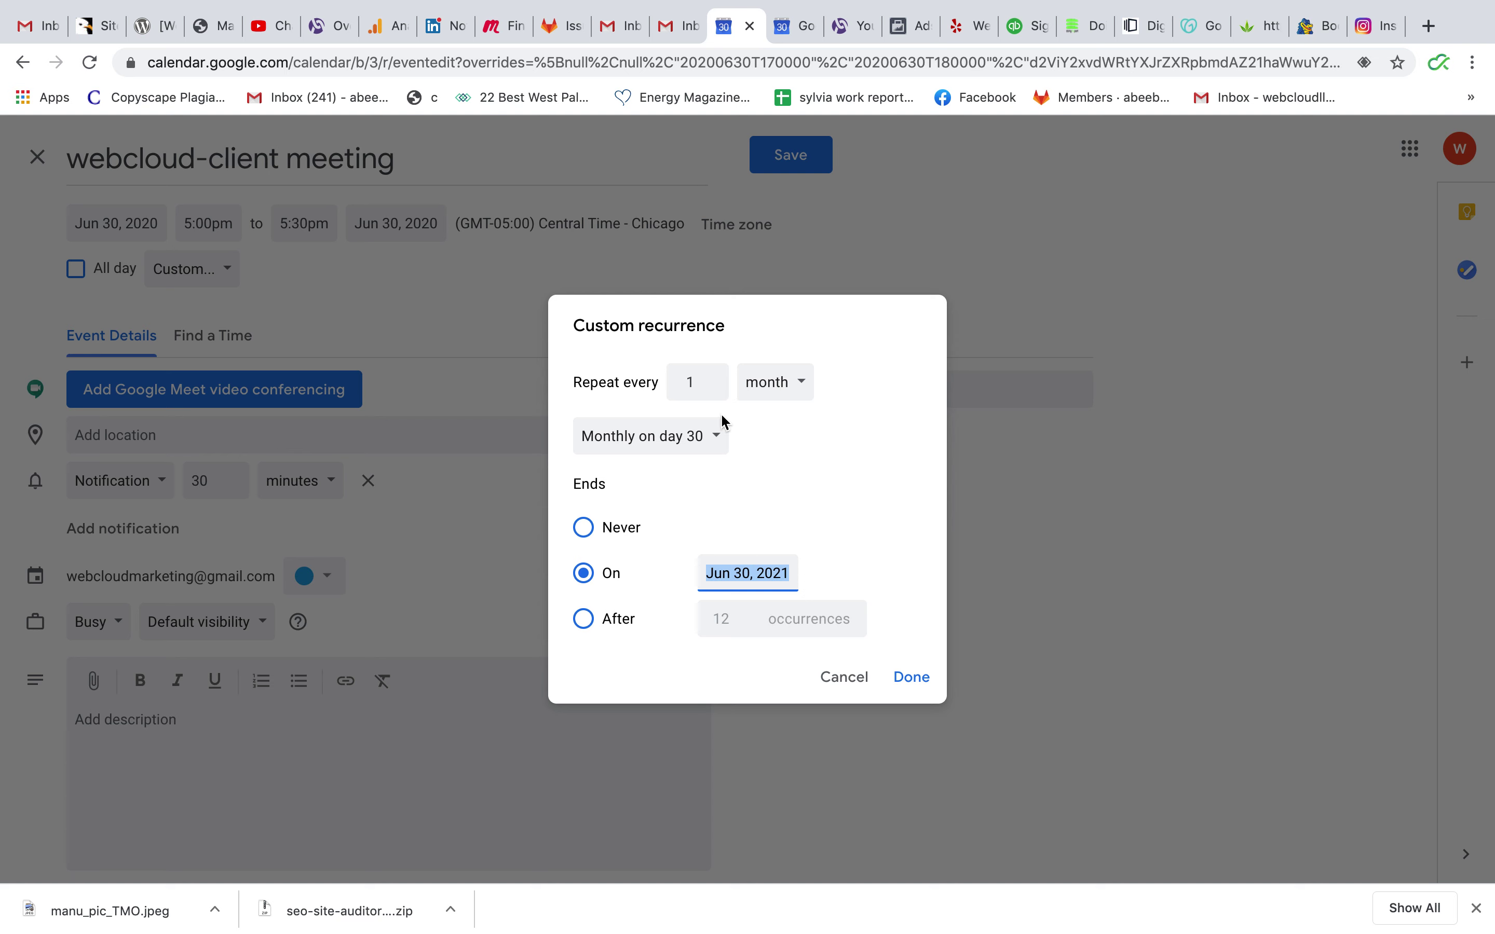
pyautogui.click(926, 678)
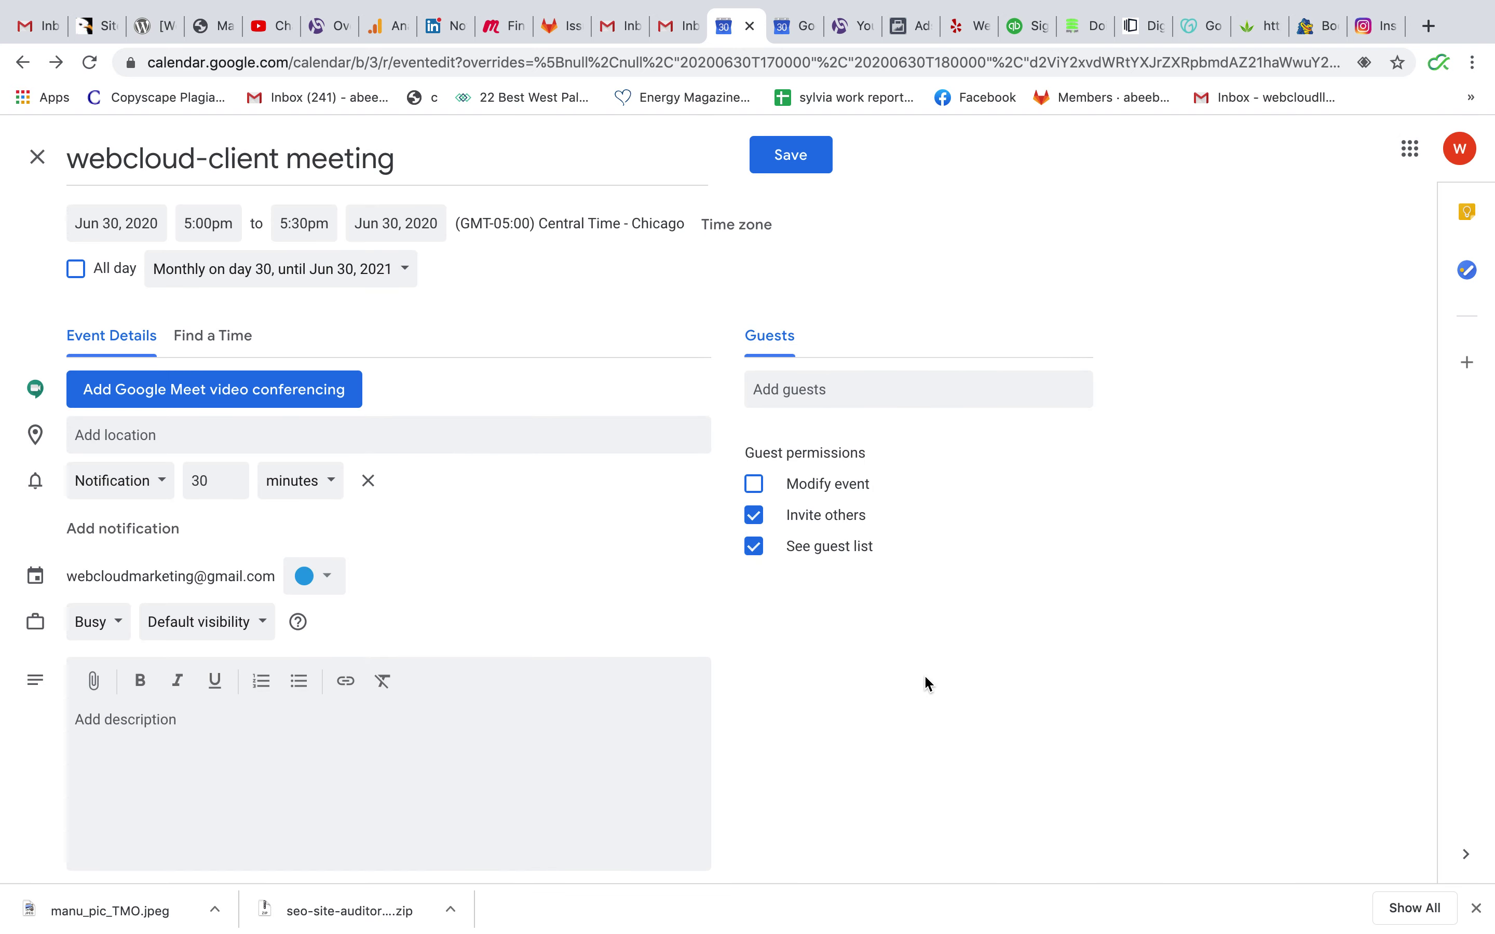
# Step: Try "online" and "walm" as the event location, clearing each entry
pyautogui.click(156, 435)
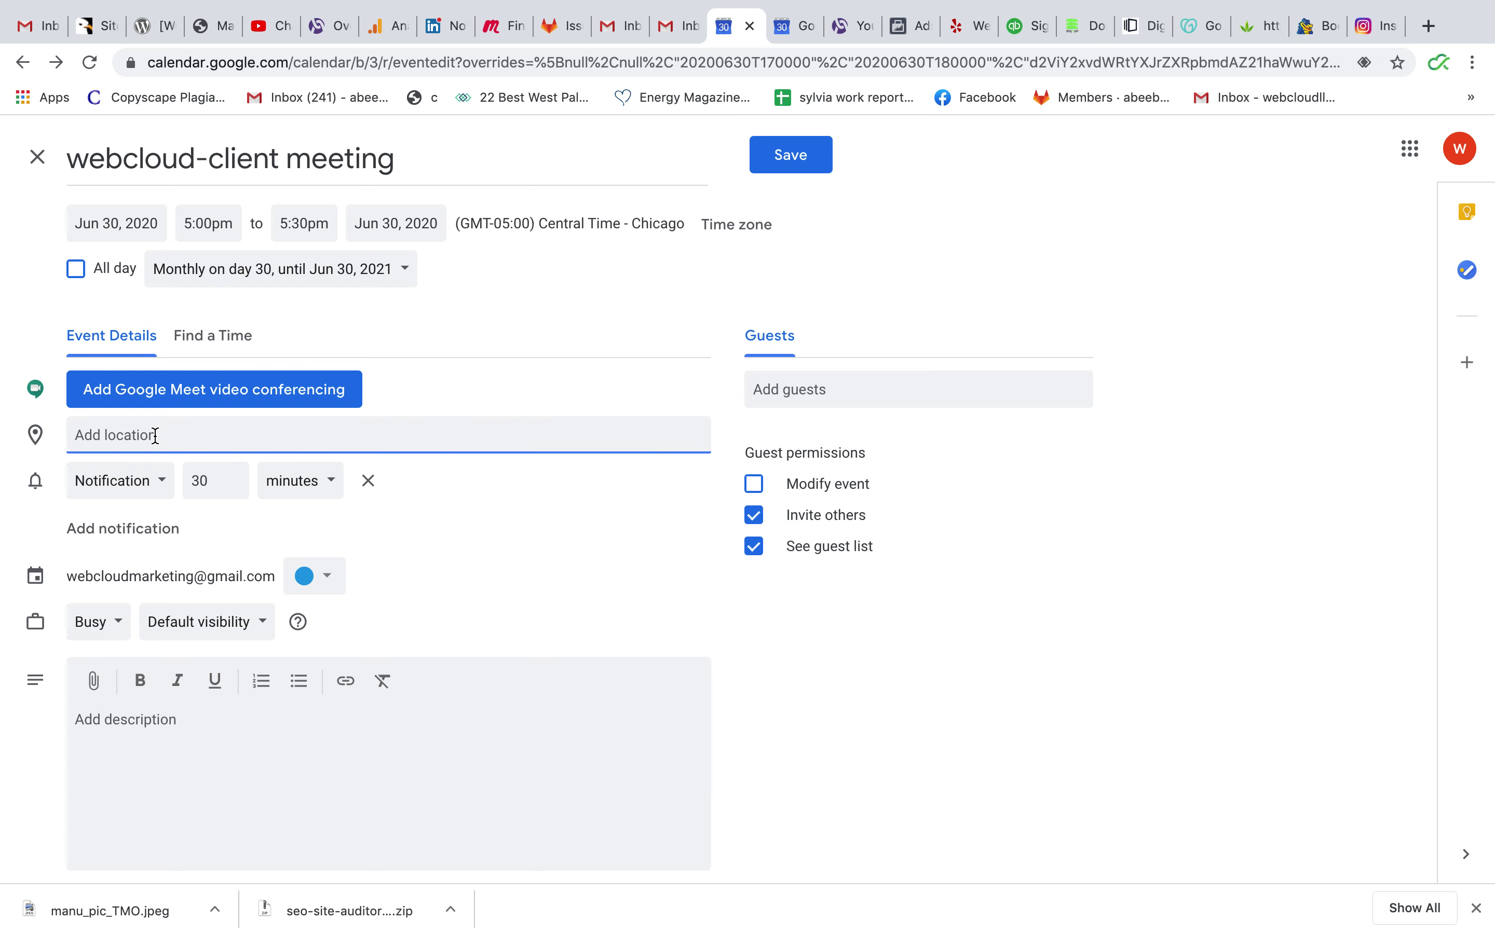
pyautogui.write('online')
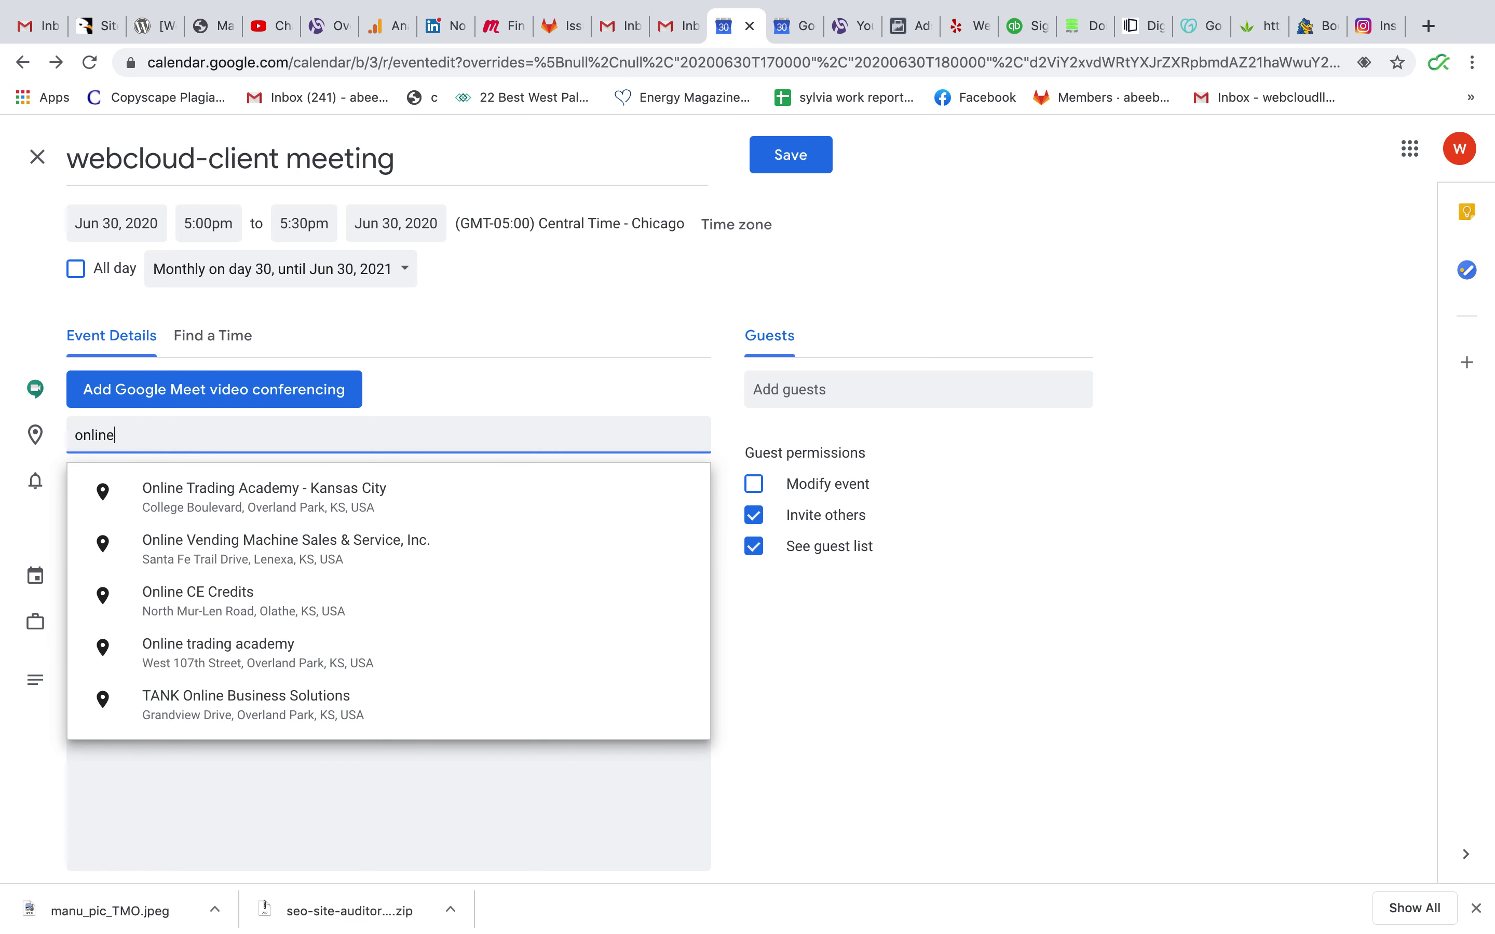
pyautogui.press('BackSpace')
pyautogui.press('BackSpace')
pyautogui.press('BackSpace')
pyautogui.press('BackSpace')
pyautogui.press('BackSpace')
pyautogui.press('BackSpace')
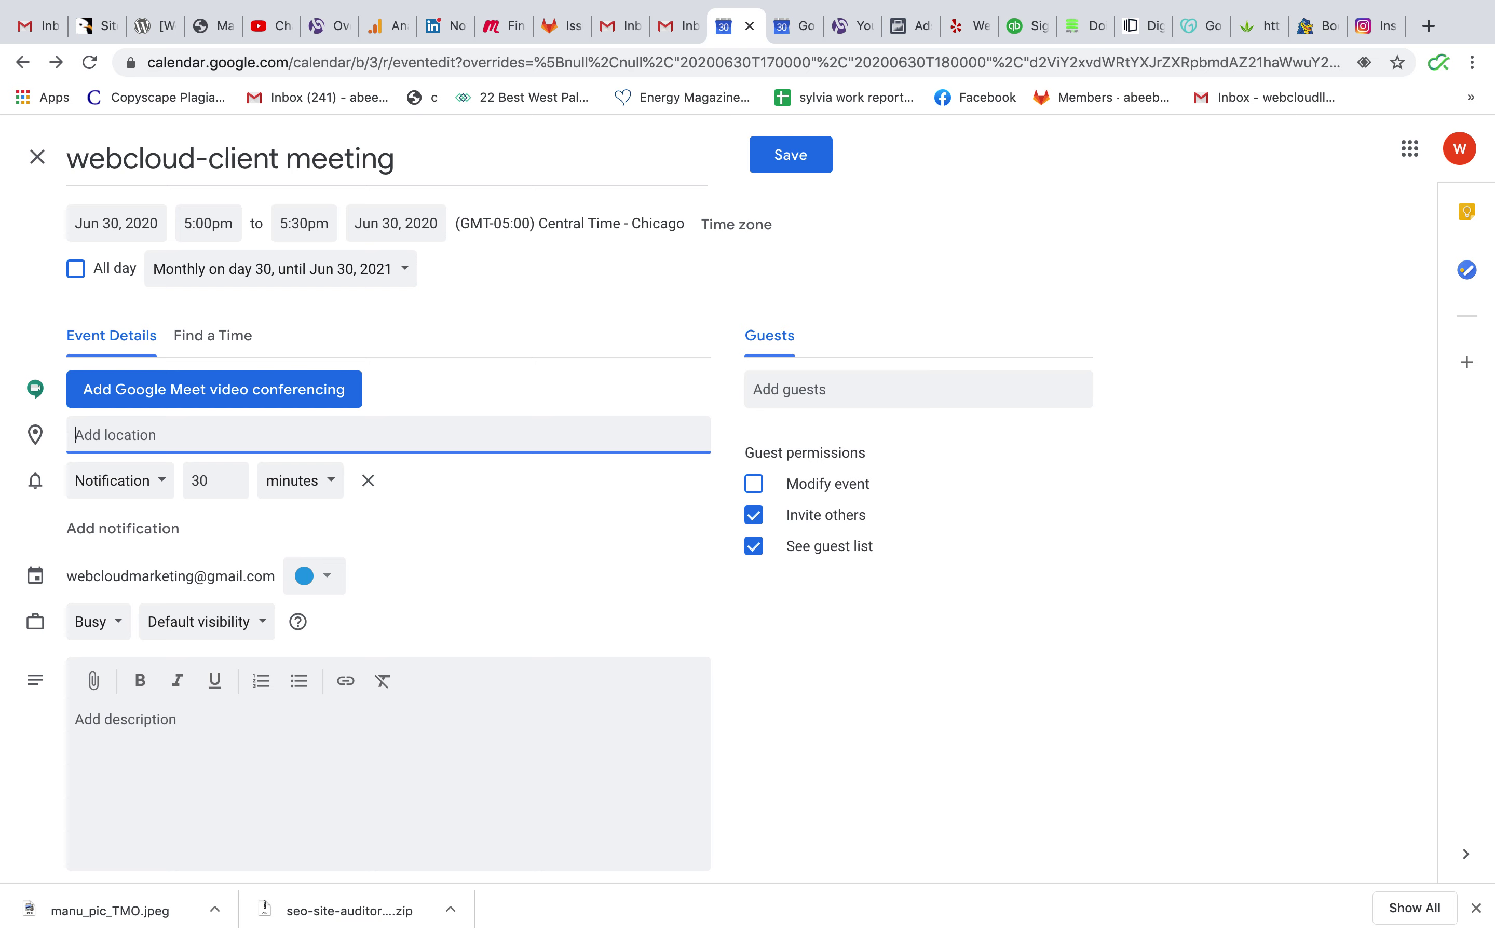
pyautogui.write('walm')
pyautogui.press('BackSpace')
pyautogui.press('BackSpace')
pyautogui.press('BackSpace')
pyautogui.press('BackSpace')
# Step: Set the event notification to 31 minutes before the start
pyautogui.click(230, 483)
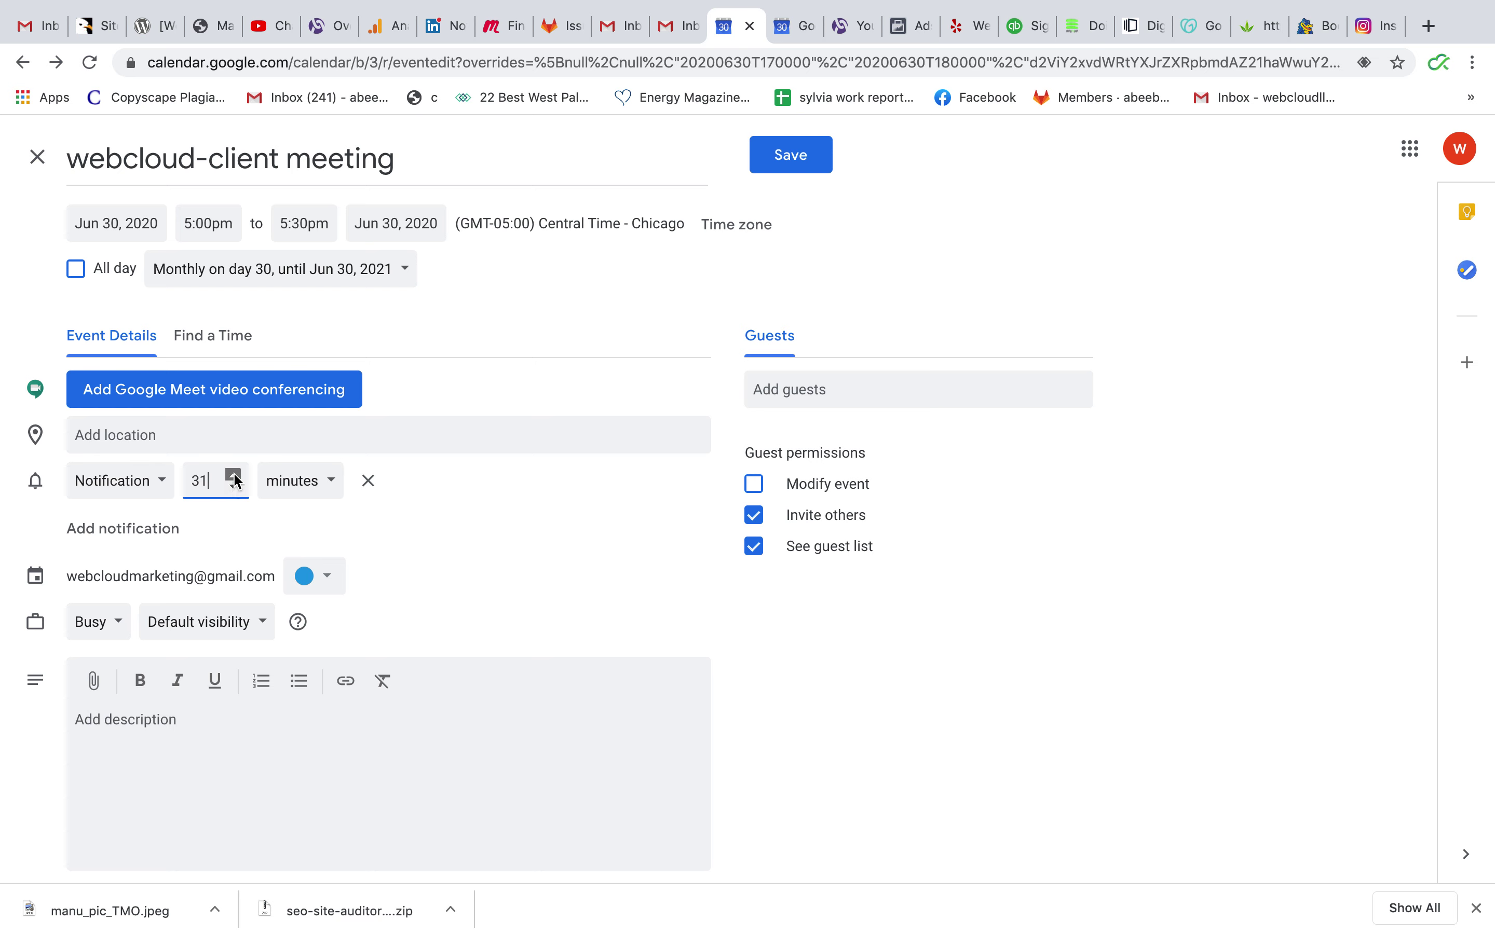
pyautogui.click(233, 472)
pyautogui.click(321, 491)
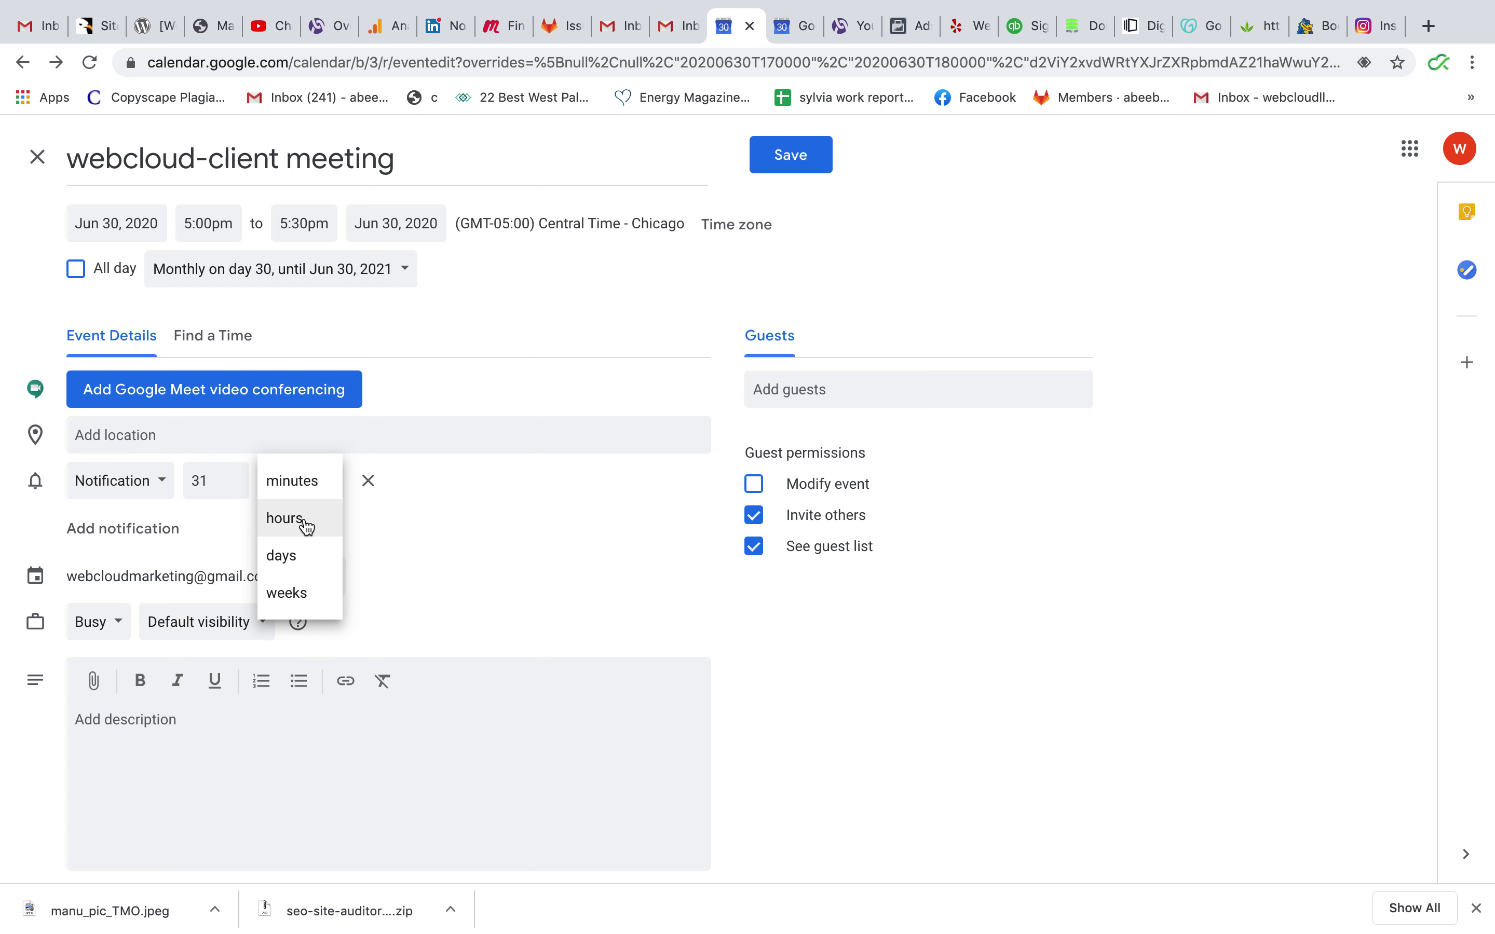
pyautogui.click(440, 524)
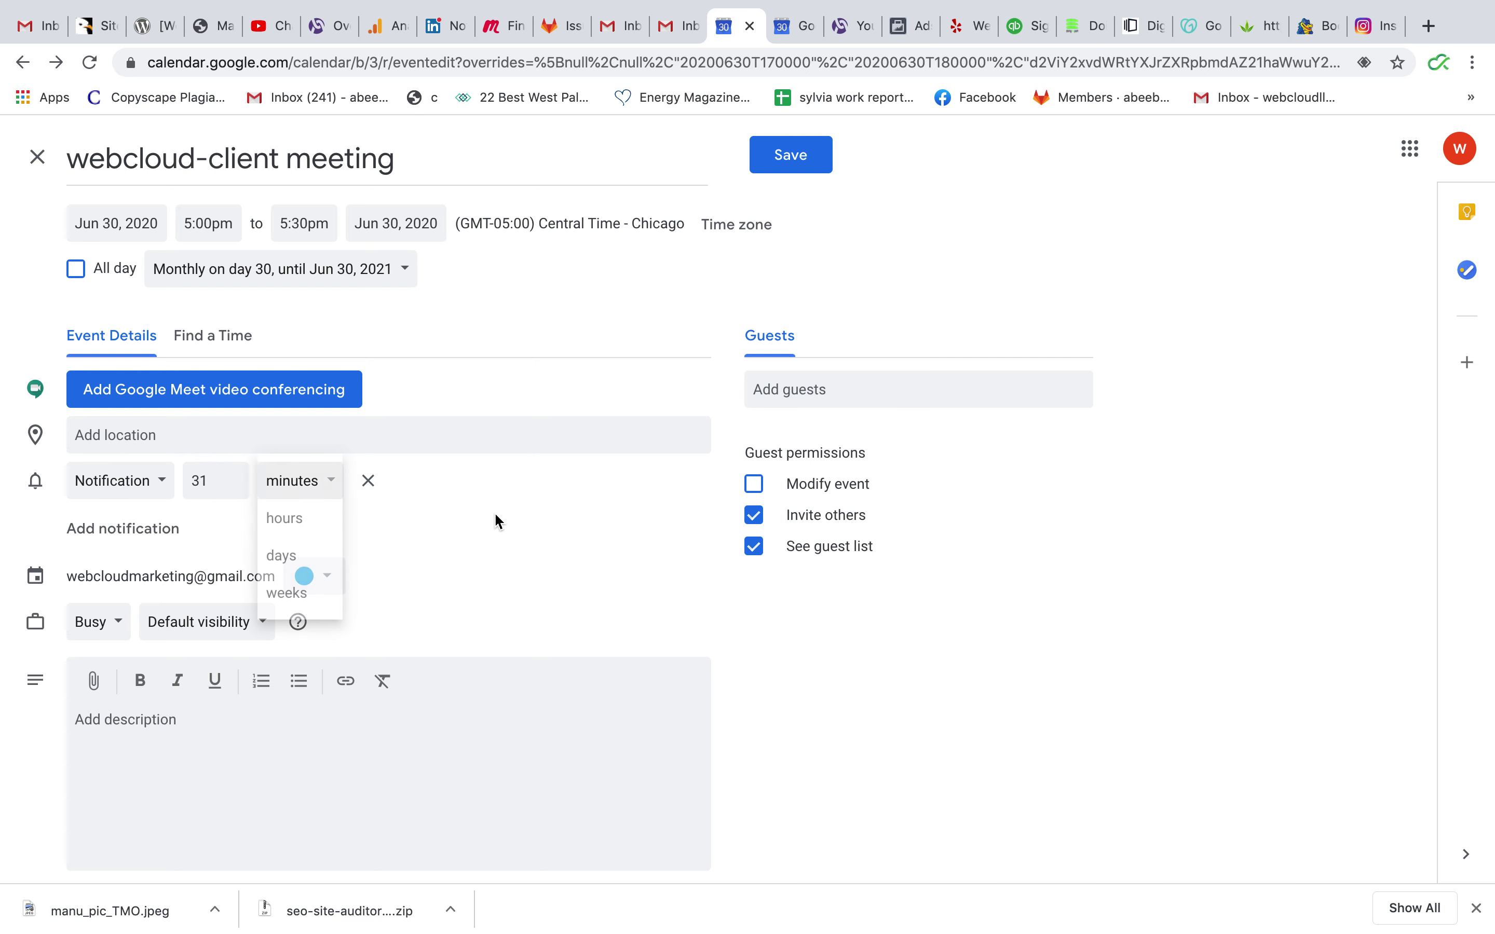
pyautogui.click(119, 623)
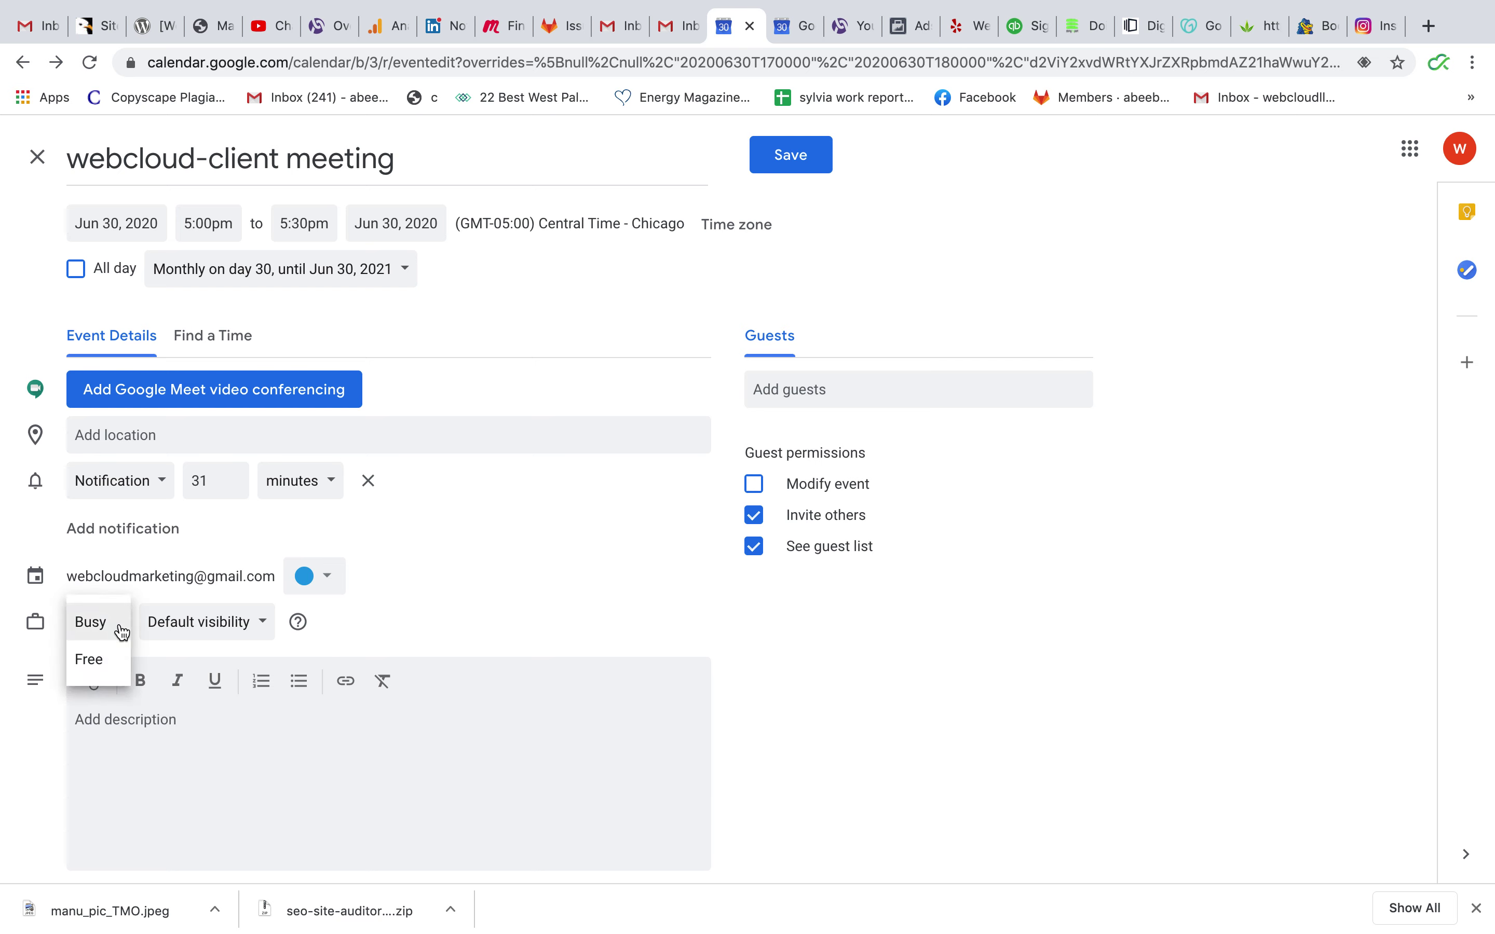
pyautogui.click(368, 613)
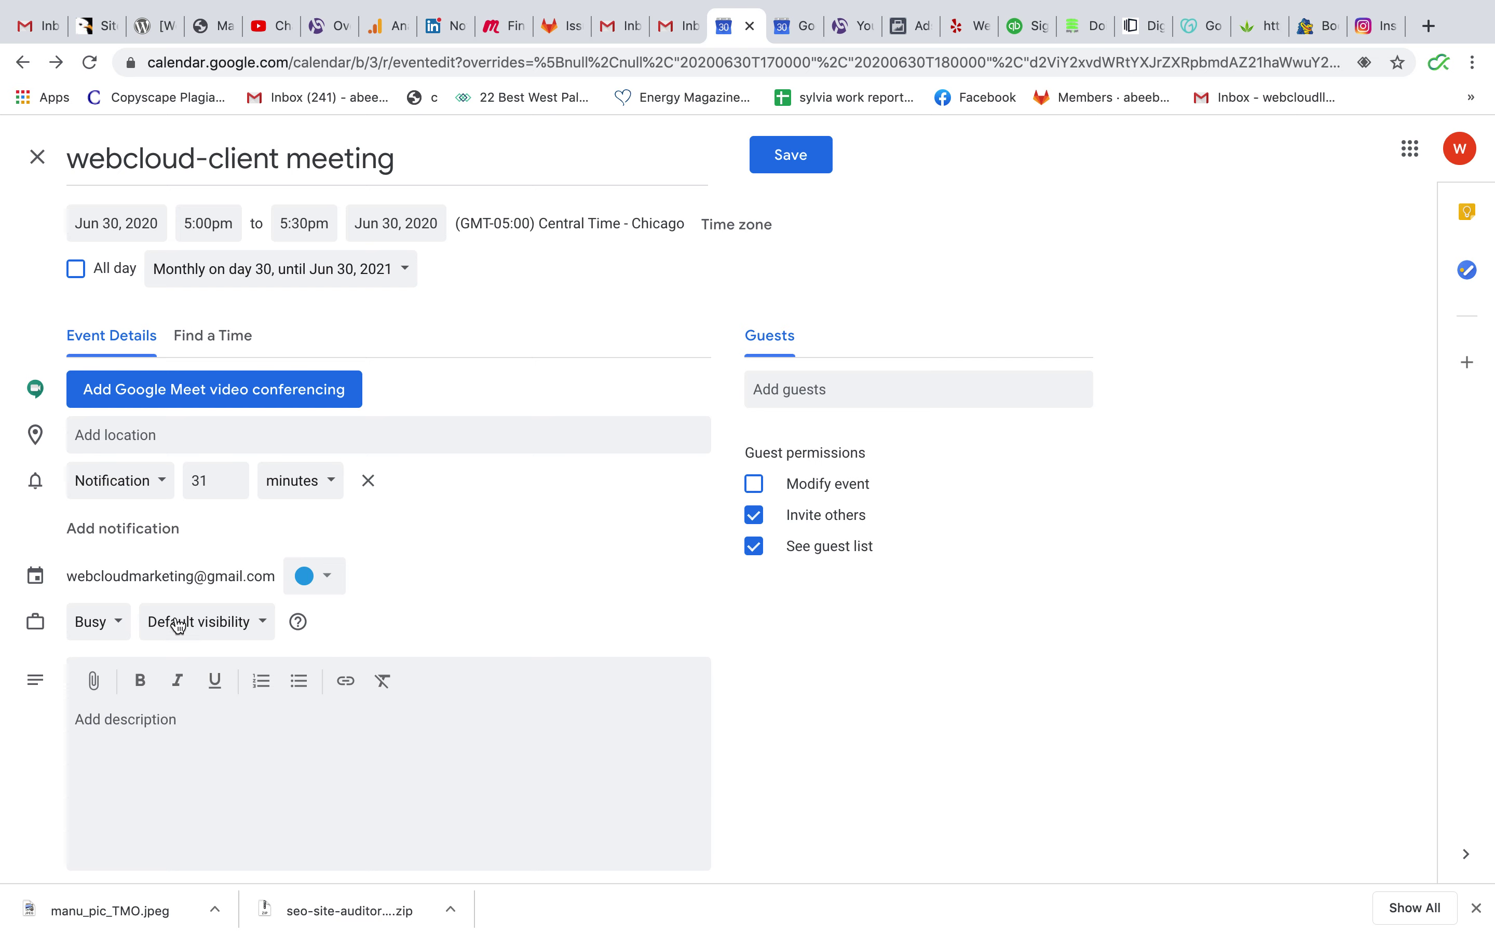
pyautogui.click(113, 625)
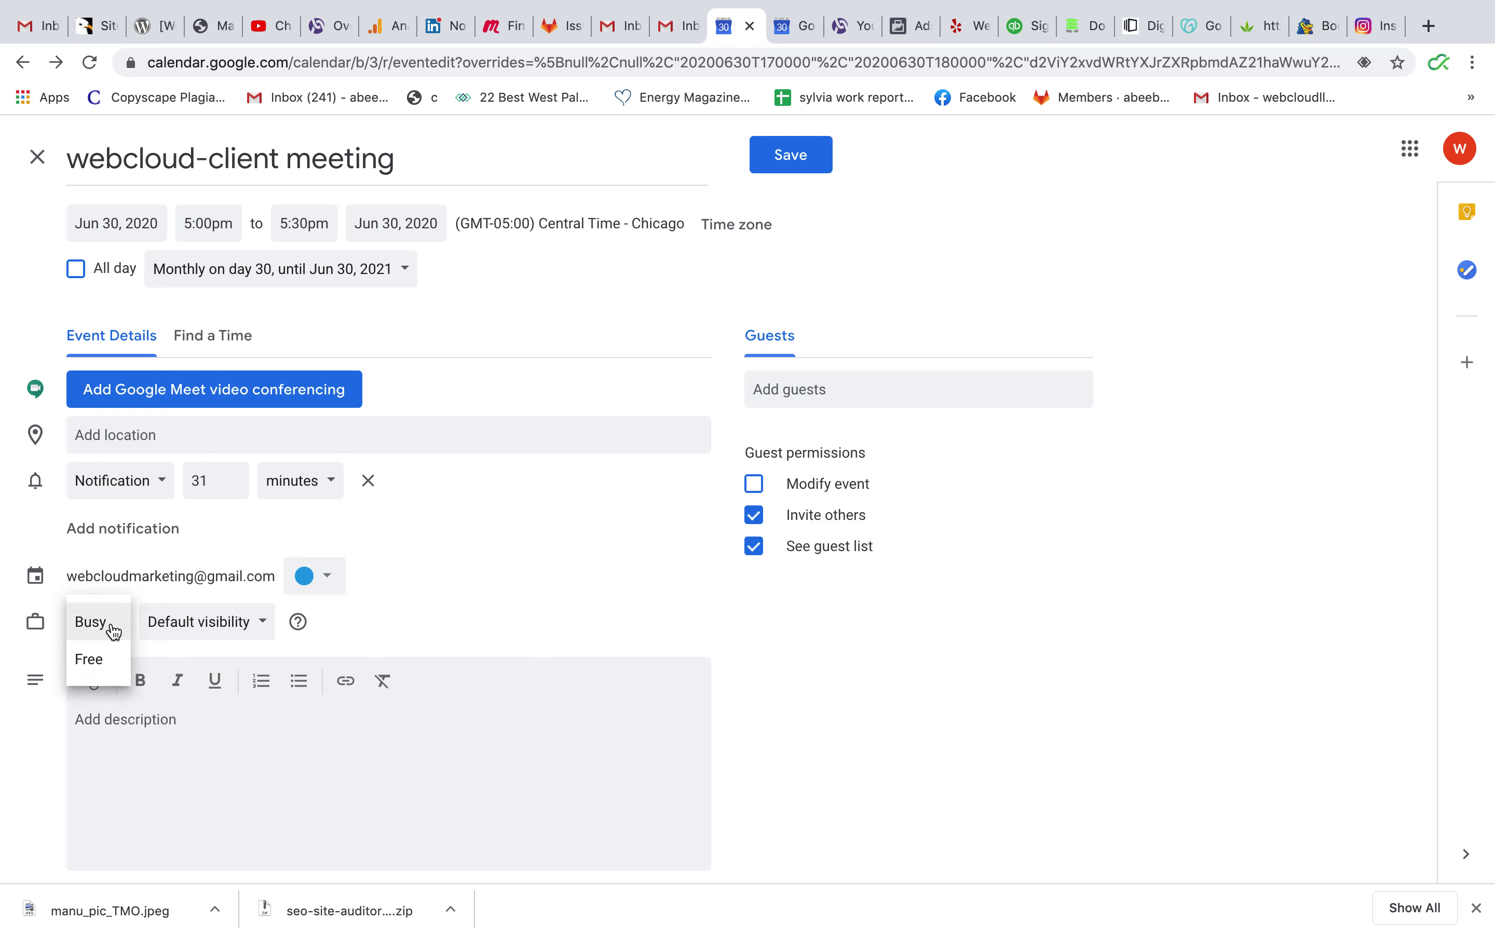
pyautogui.click(261, 623)
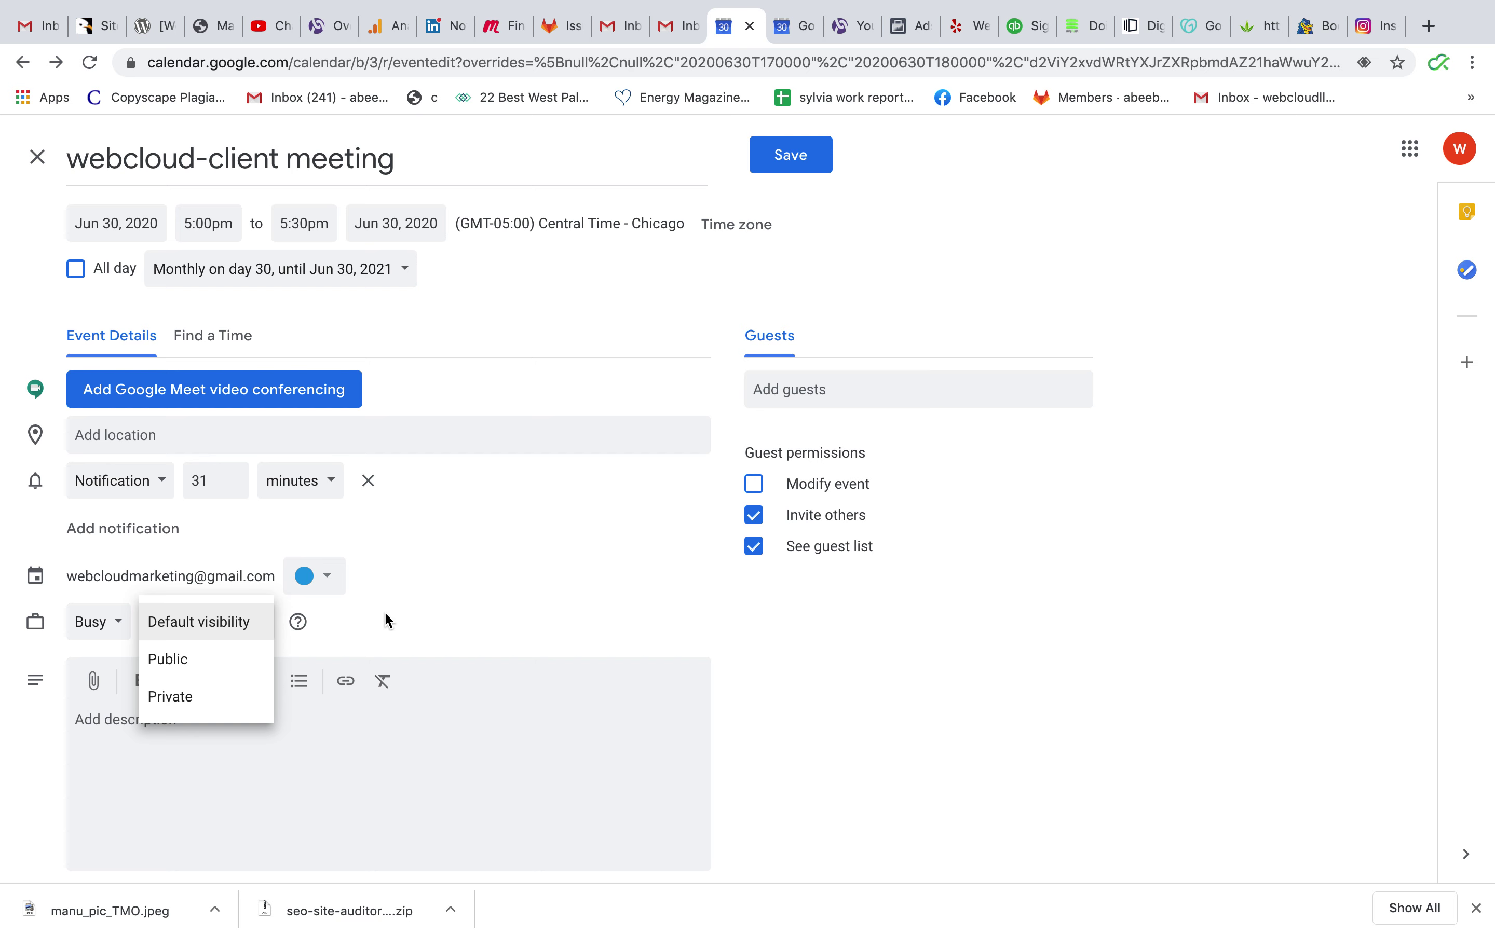
pyautogui.click(418, 607)
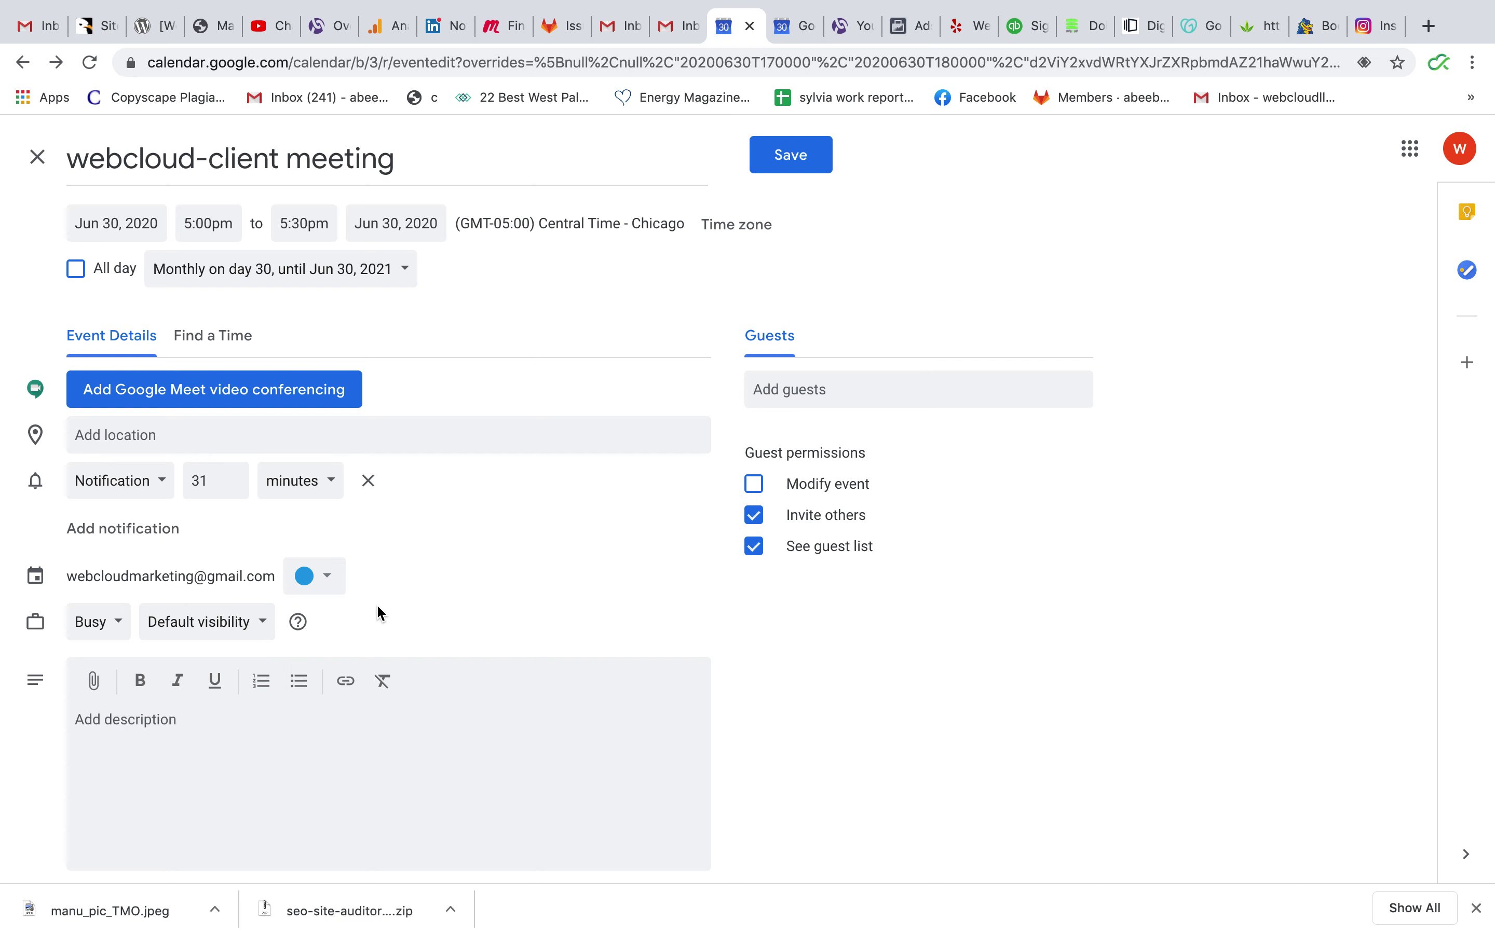
# Step: Try Free as the event's availability and return it to Busy
pyautogui.click(122, 627)
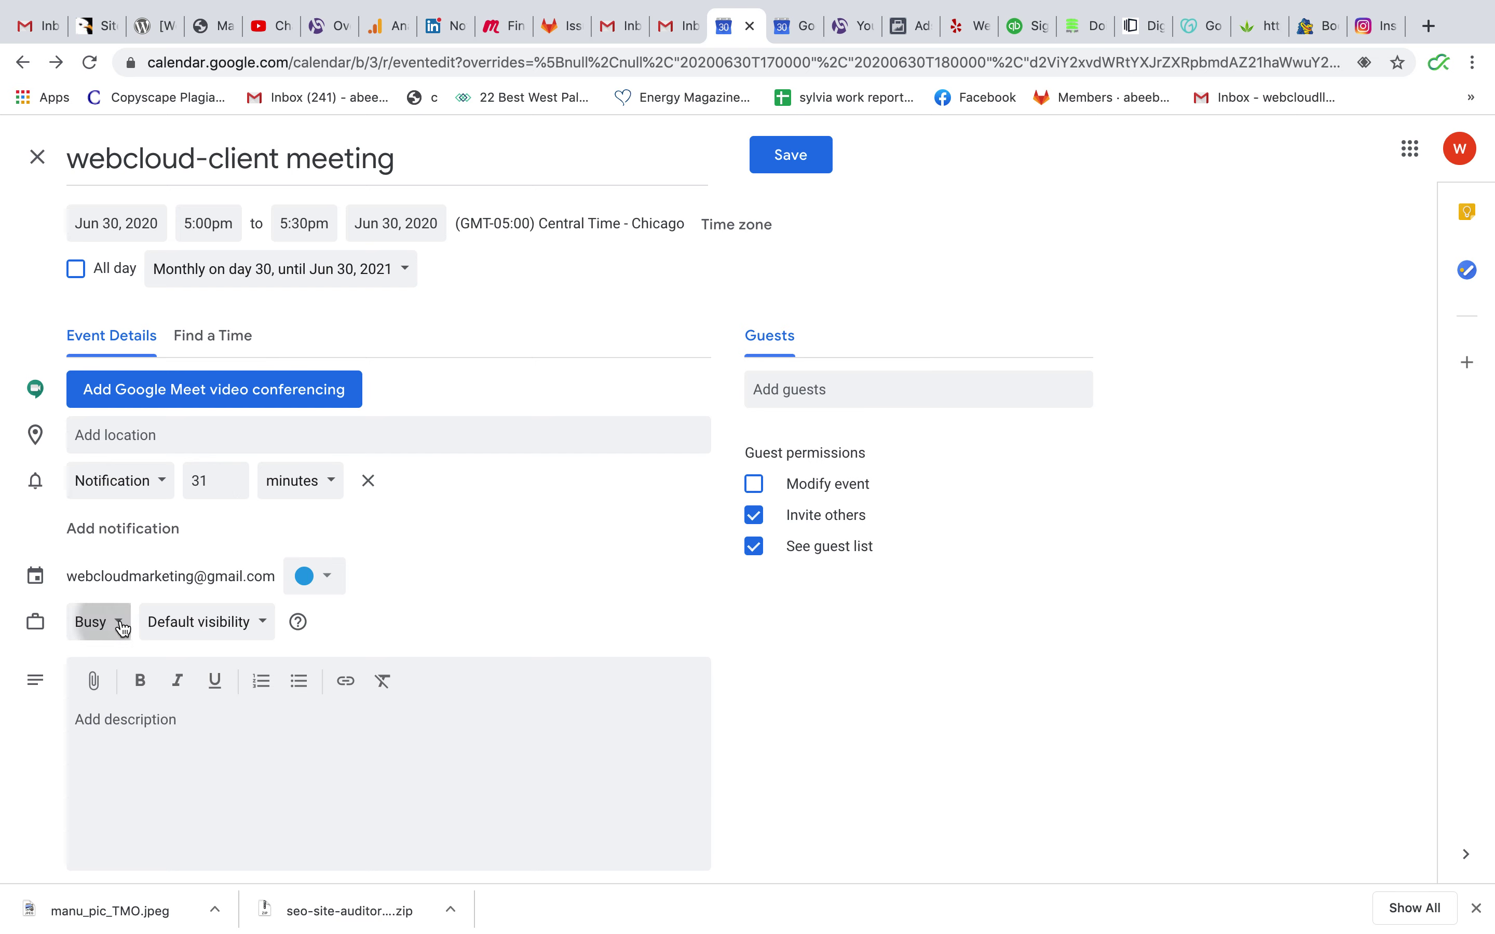
pyautogui.click(93, 657)
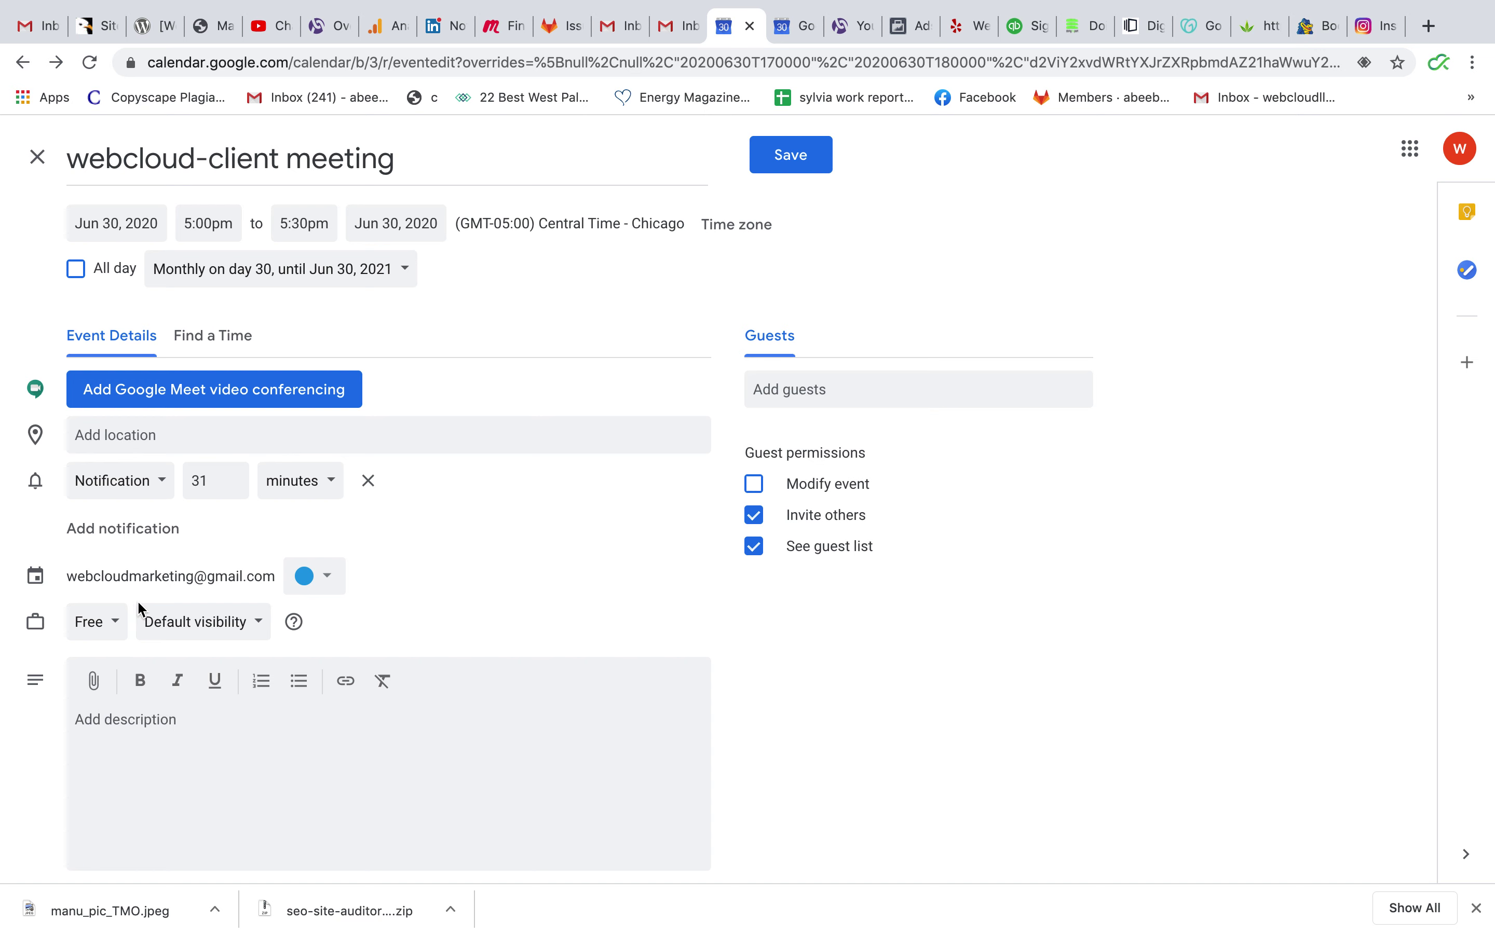
pyautogui.click(121, 626)
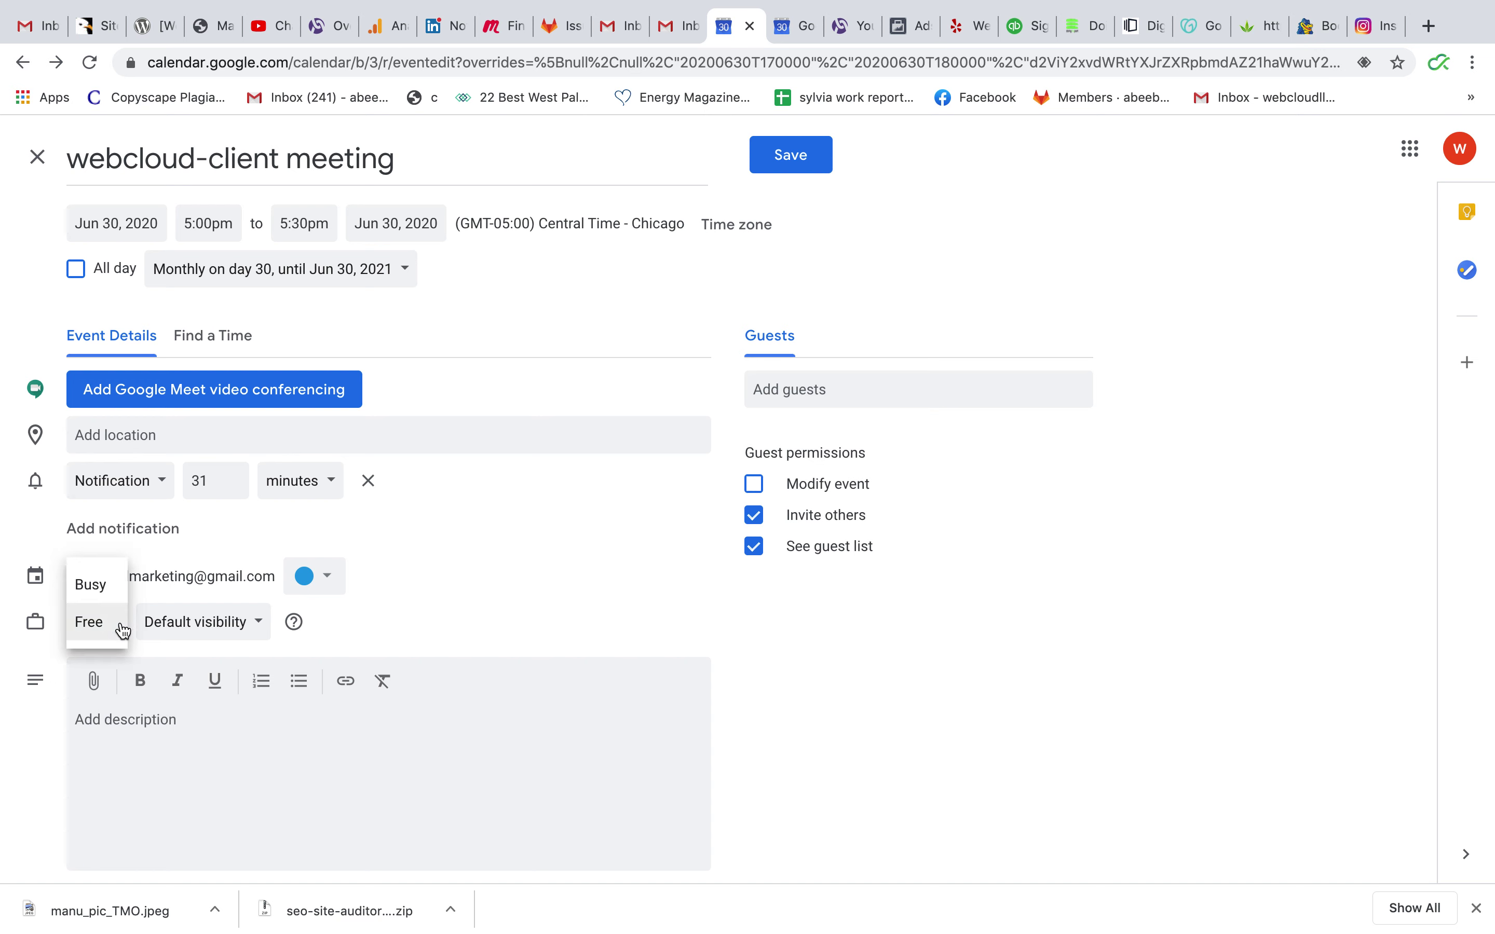
pyautogui.click(98, 600)
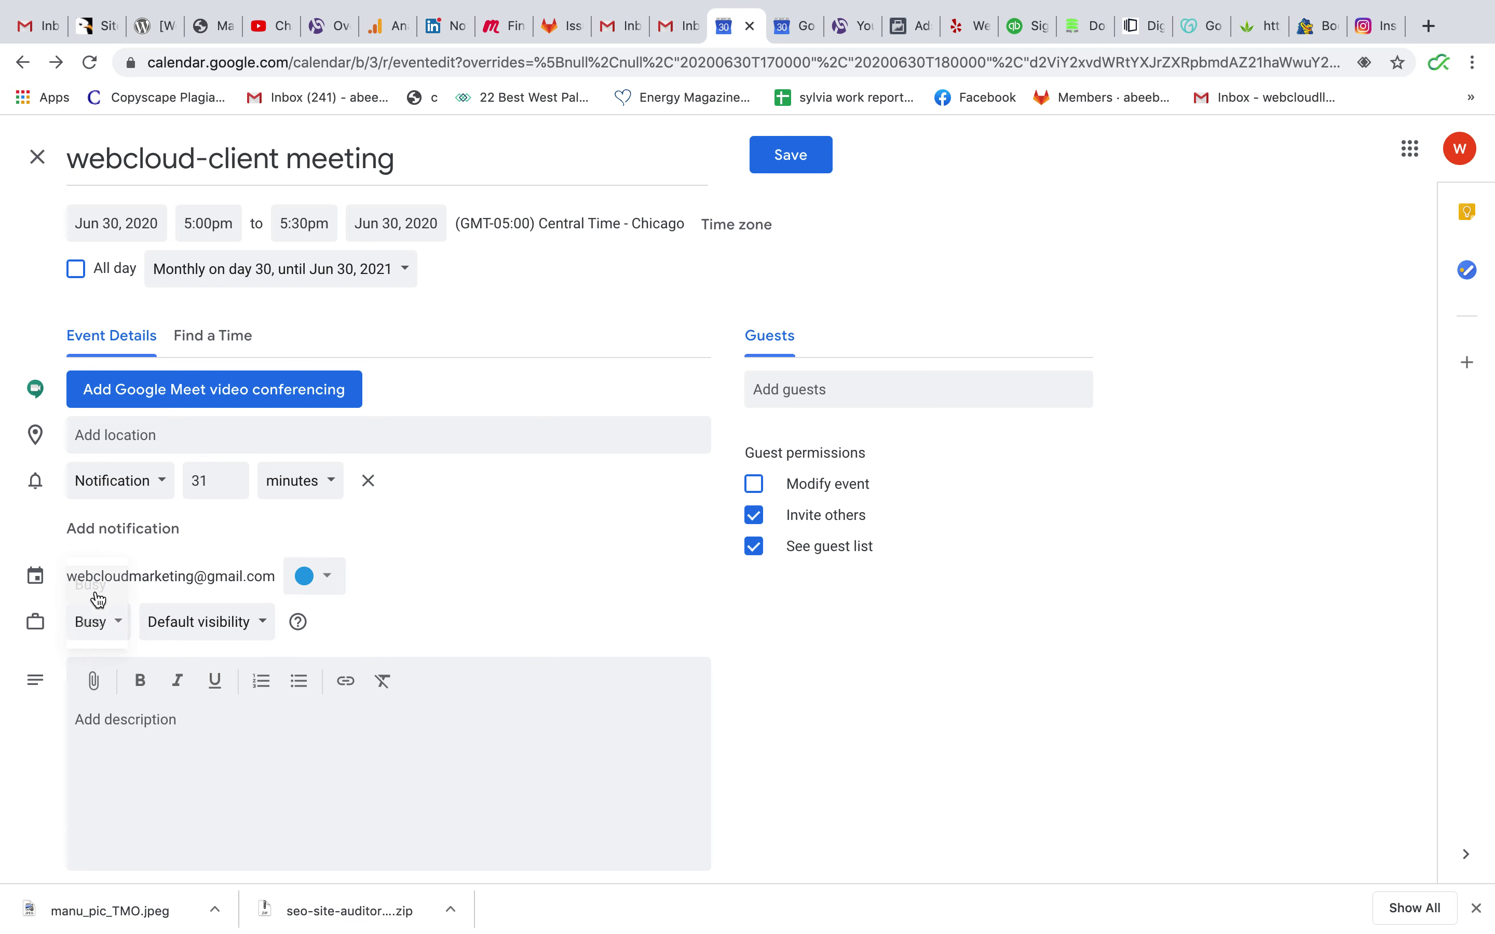
# Step: Enter "agenda" and "introduction" on separate lines of the event description, correcting the misspelled second word
pyautogui.click(318, 711)
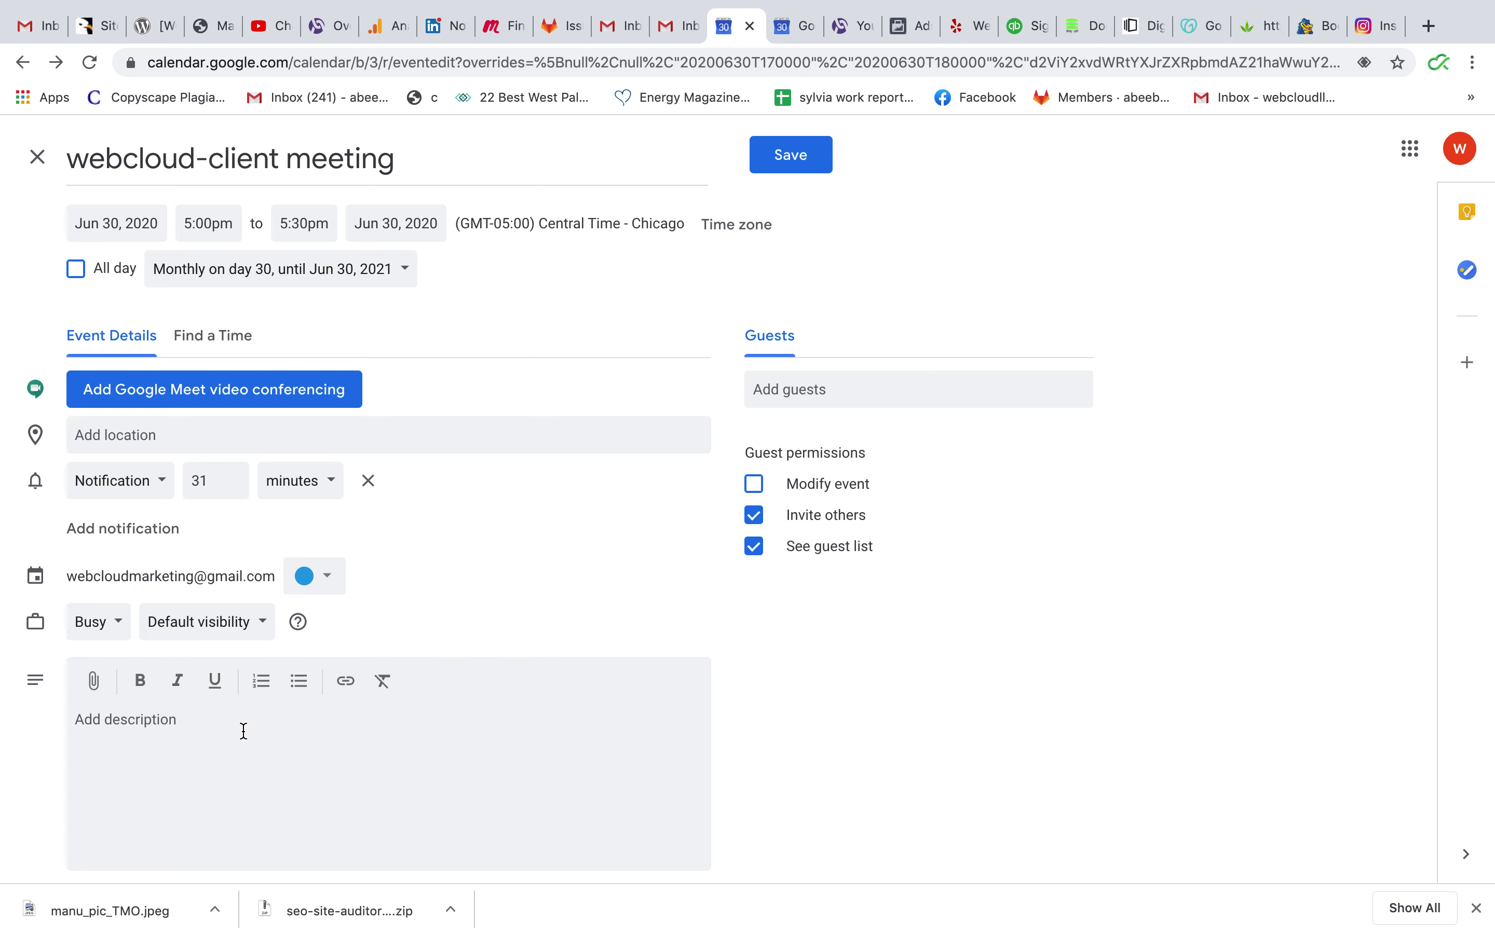
pyautogui.write('agen')
pyautogui.write('da ')
pyautogui.write('intro')
pyautogui.write('dutuion')
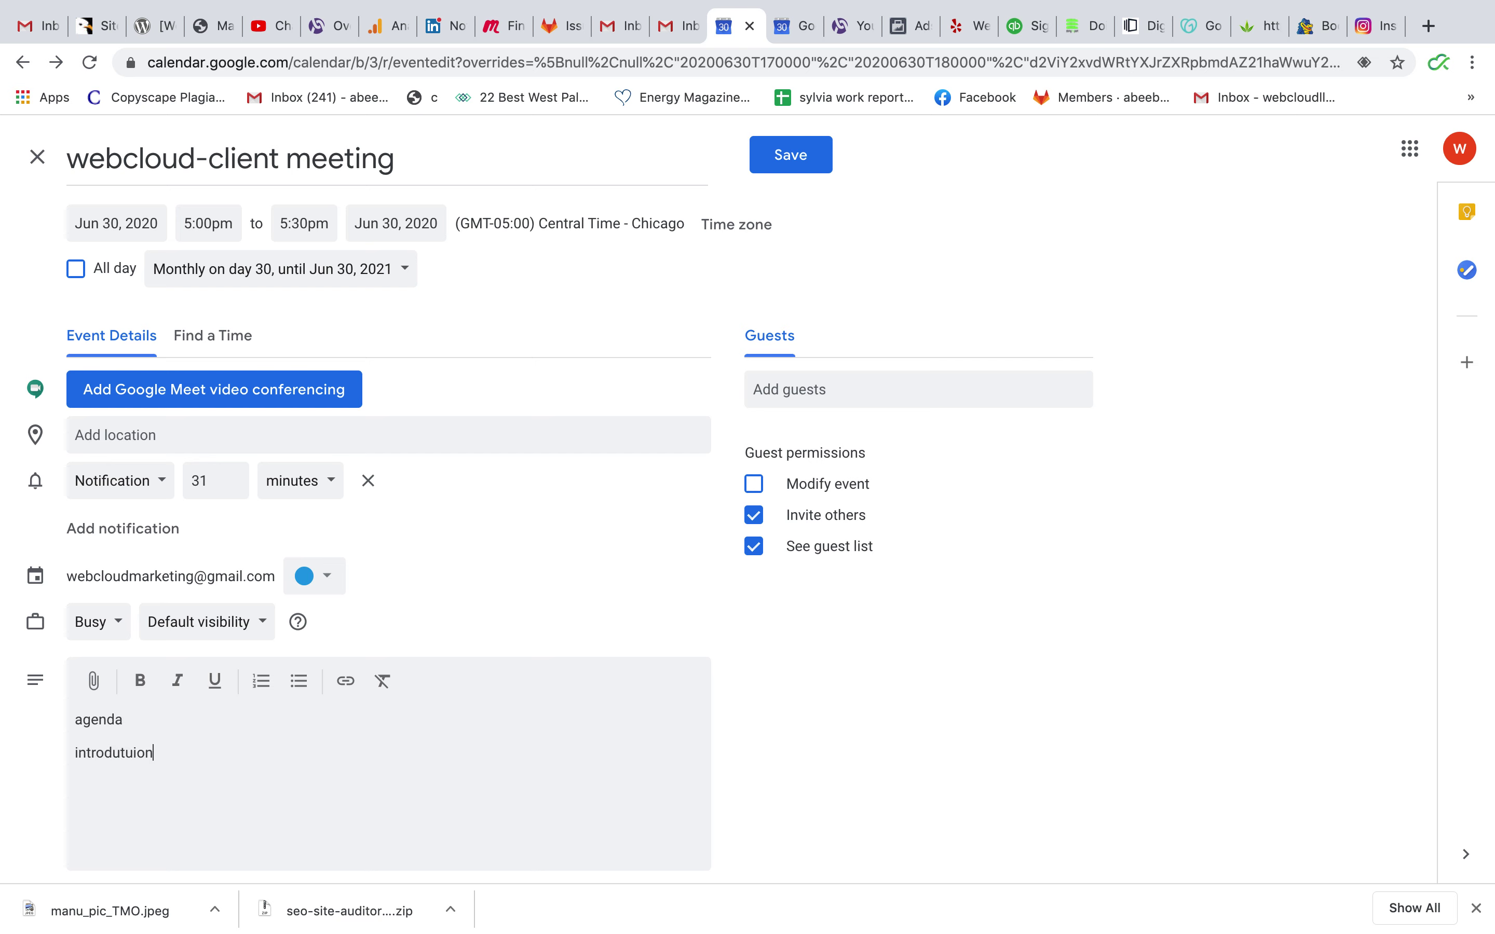
pyautogui.rightClick(118, 759)
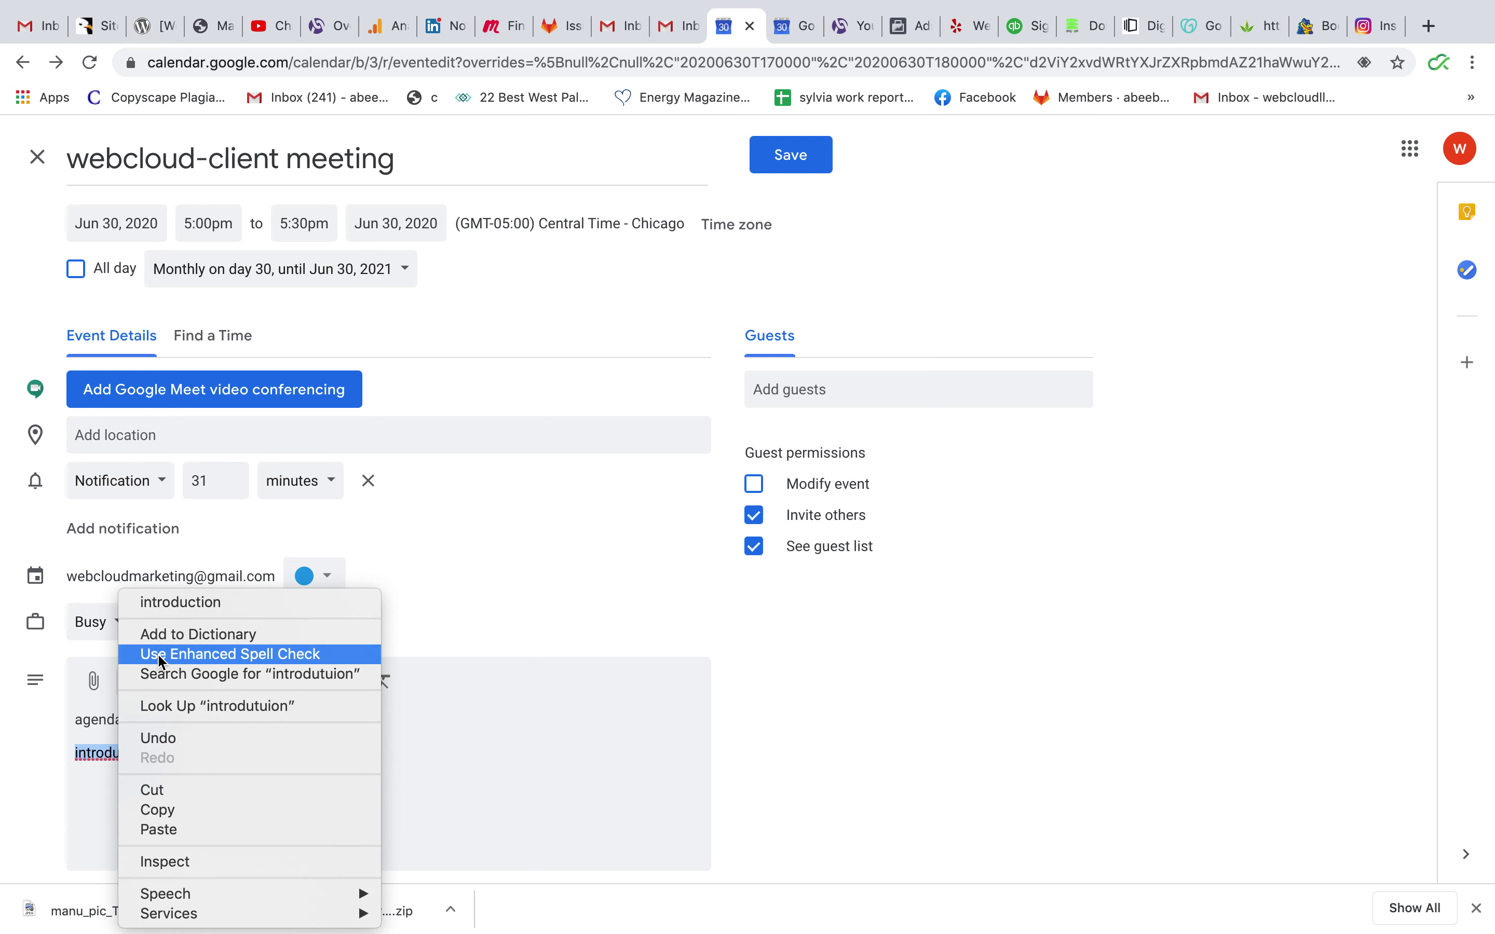
pyautogui.click(198, 603)
# Step: Add "project discussion" as the third line of the event description
pyautogui.press('Return')
pyautogui.write('p')
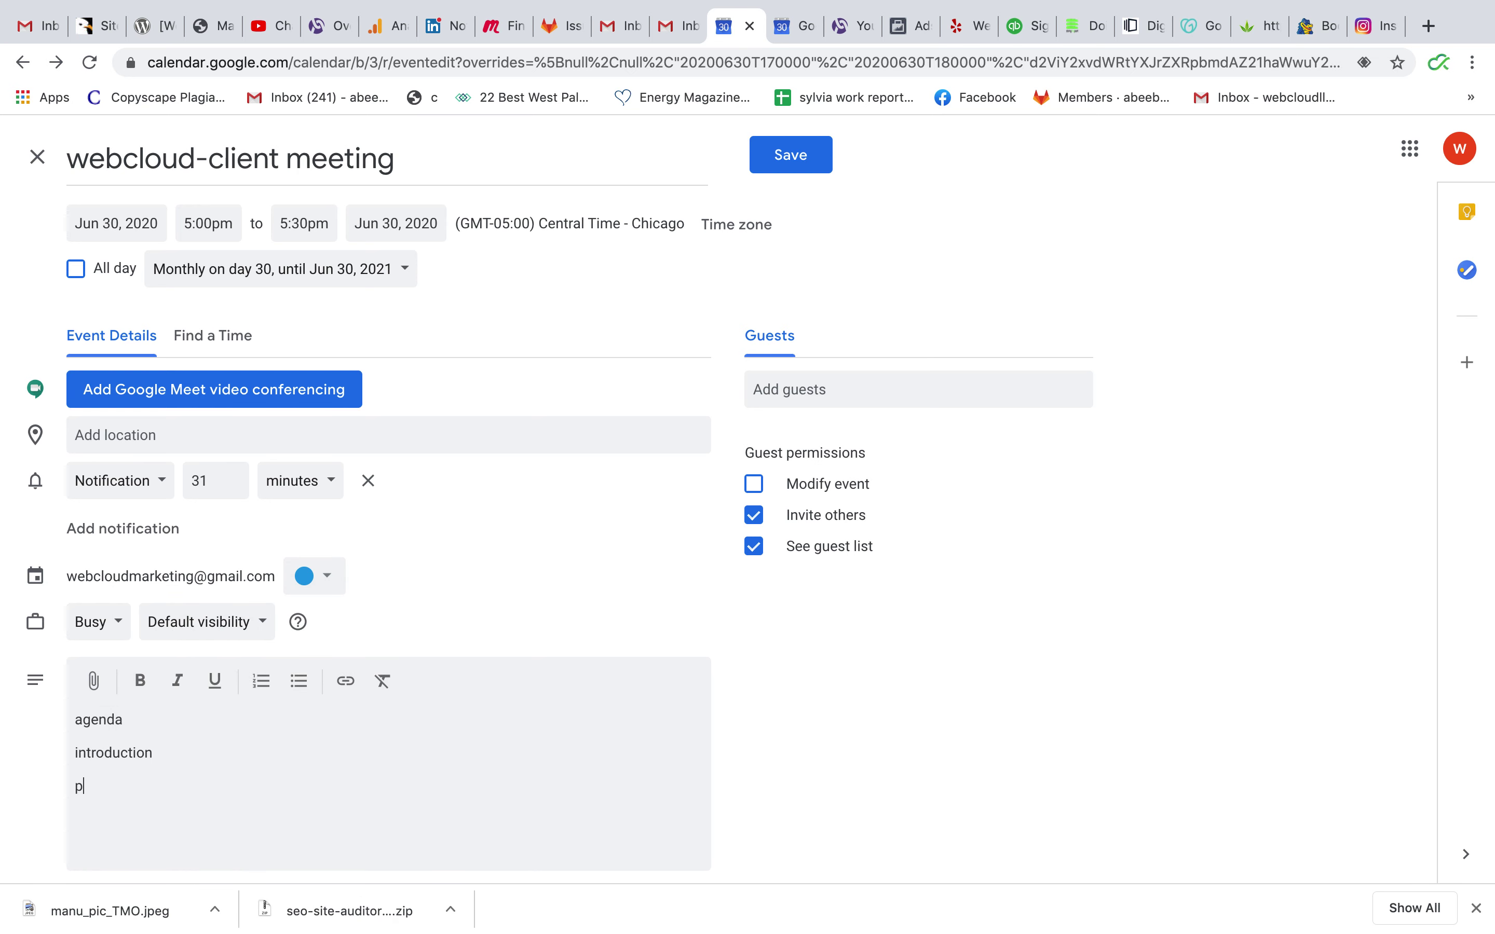
pyautogui.write('roject disccussion')
pyautogui.press('Return')
pyautogui.write('end')
pyautogui.press('BackSpace')
pyautogui.press('BackSpace')
pyautogui.press('BackSpace')
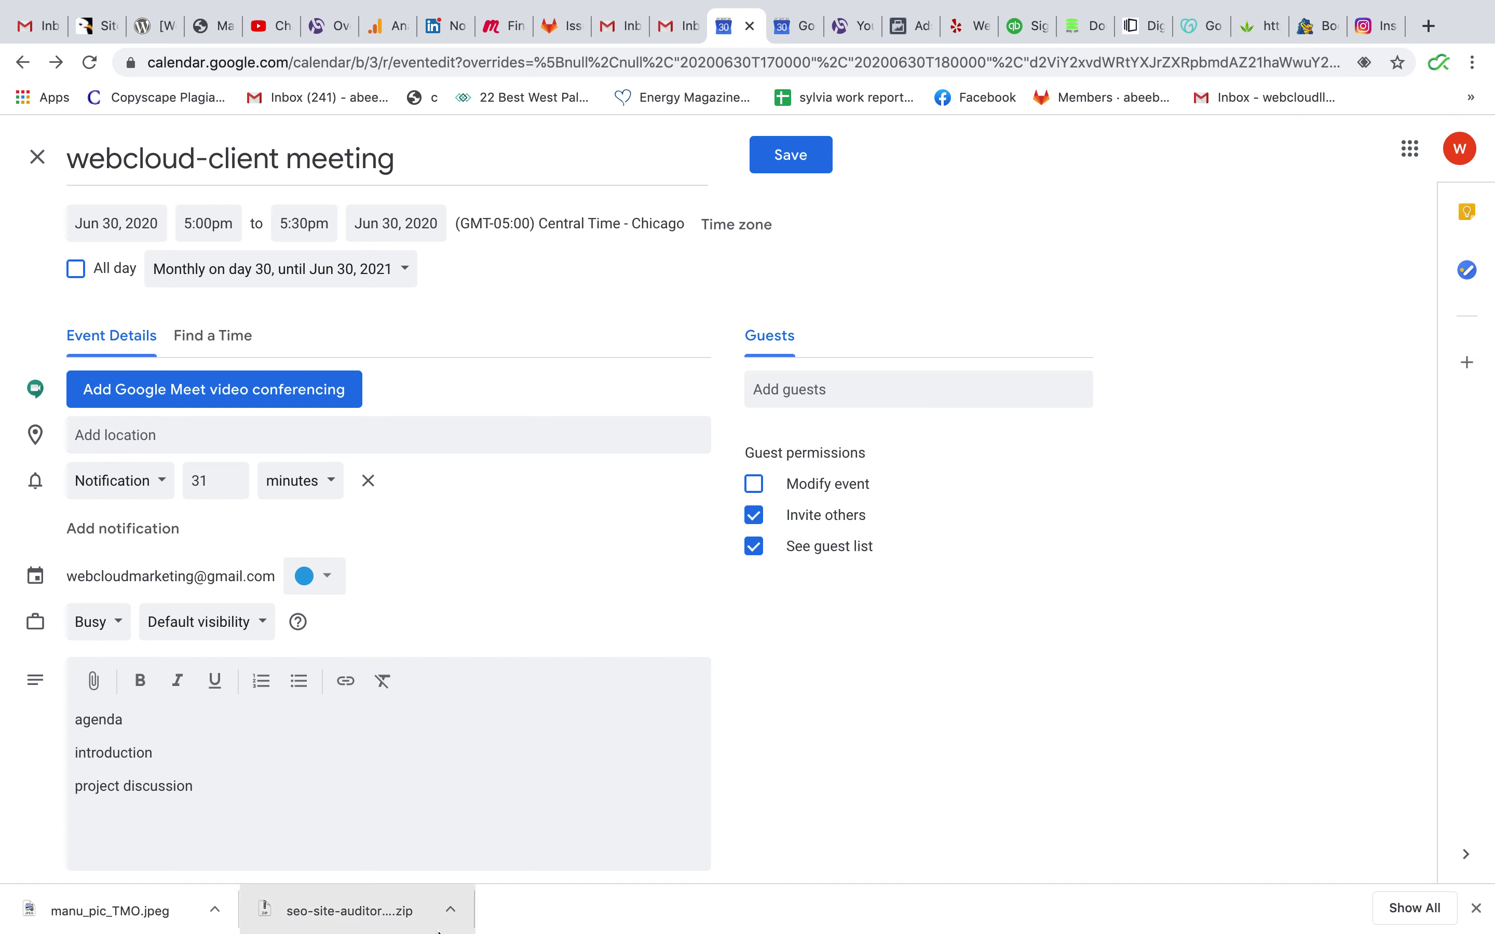
# Step: Add Google Meet video conferencing to the event and highlight the generated meeting link
pyautogui.click(178, 402)
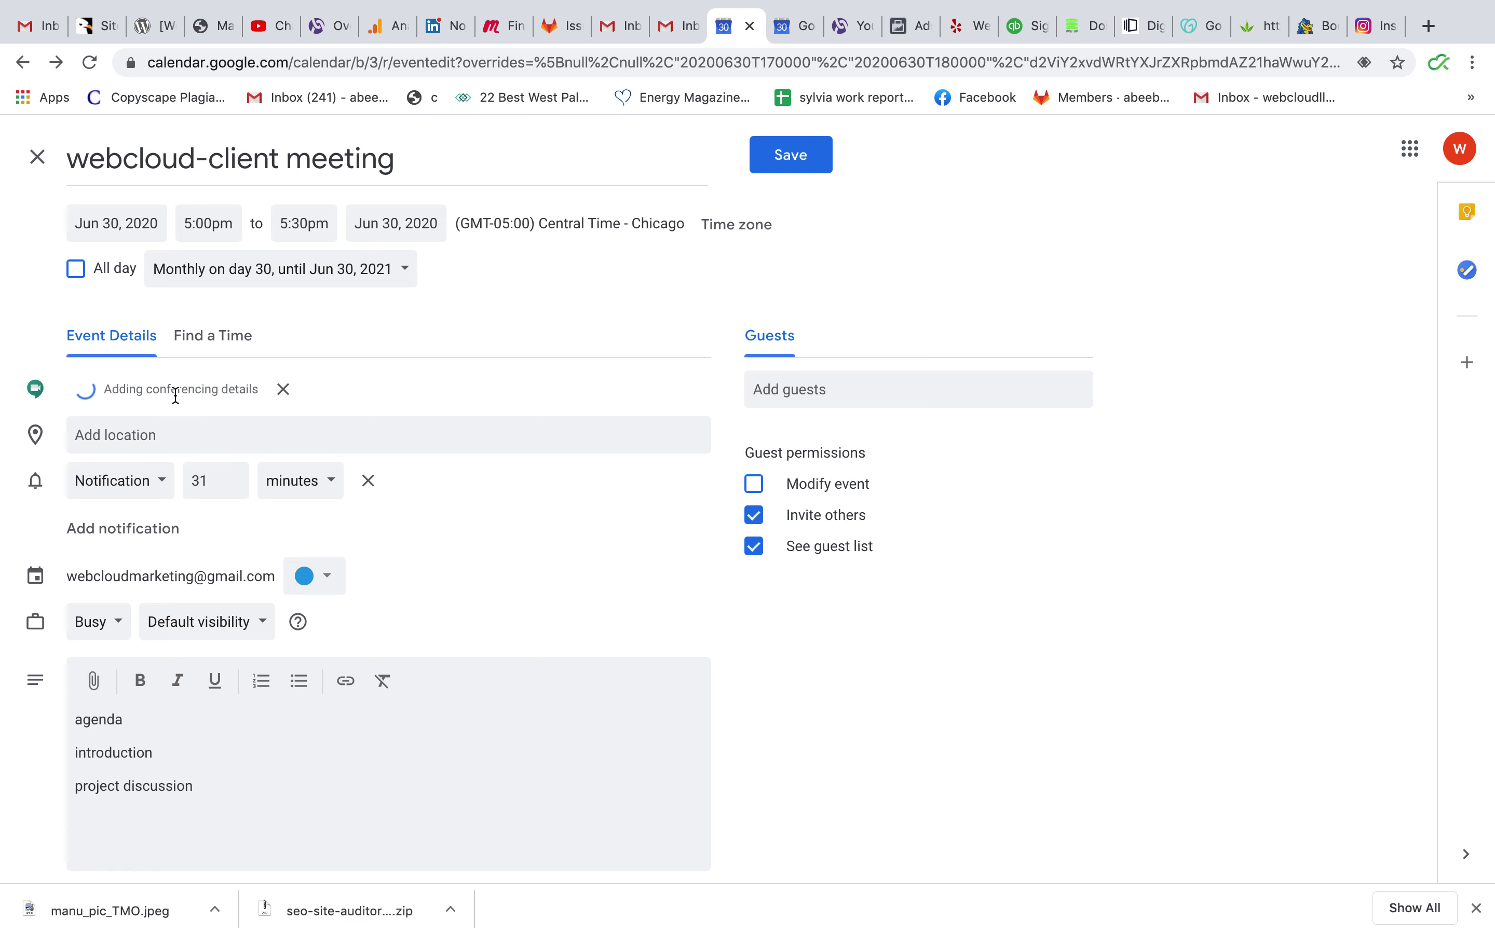
pyautogui.scroll(-1, 249, 450)
pyautogui.scroll(1, 228, 425)
pyautogui.moveTo(82, 424); pyautogui.dragTo(249, 422)
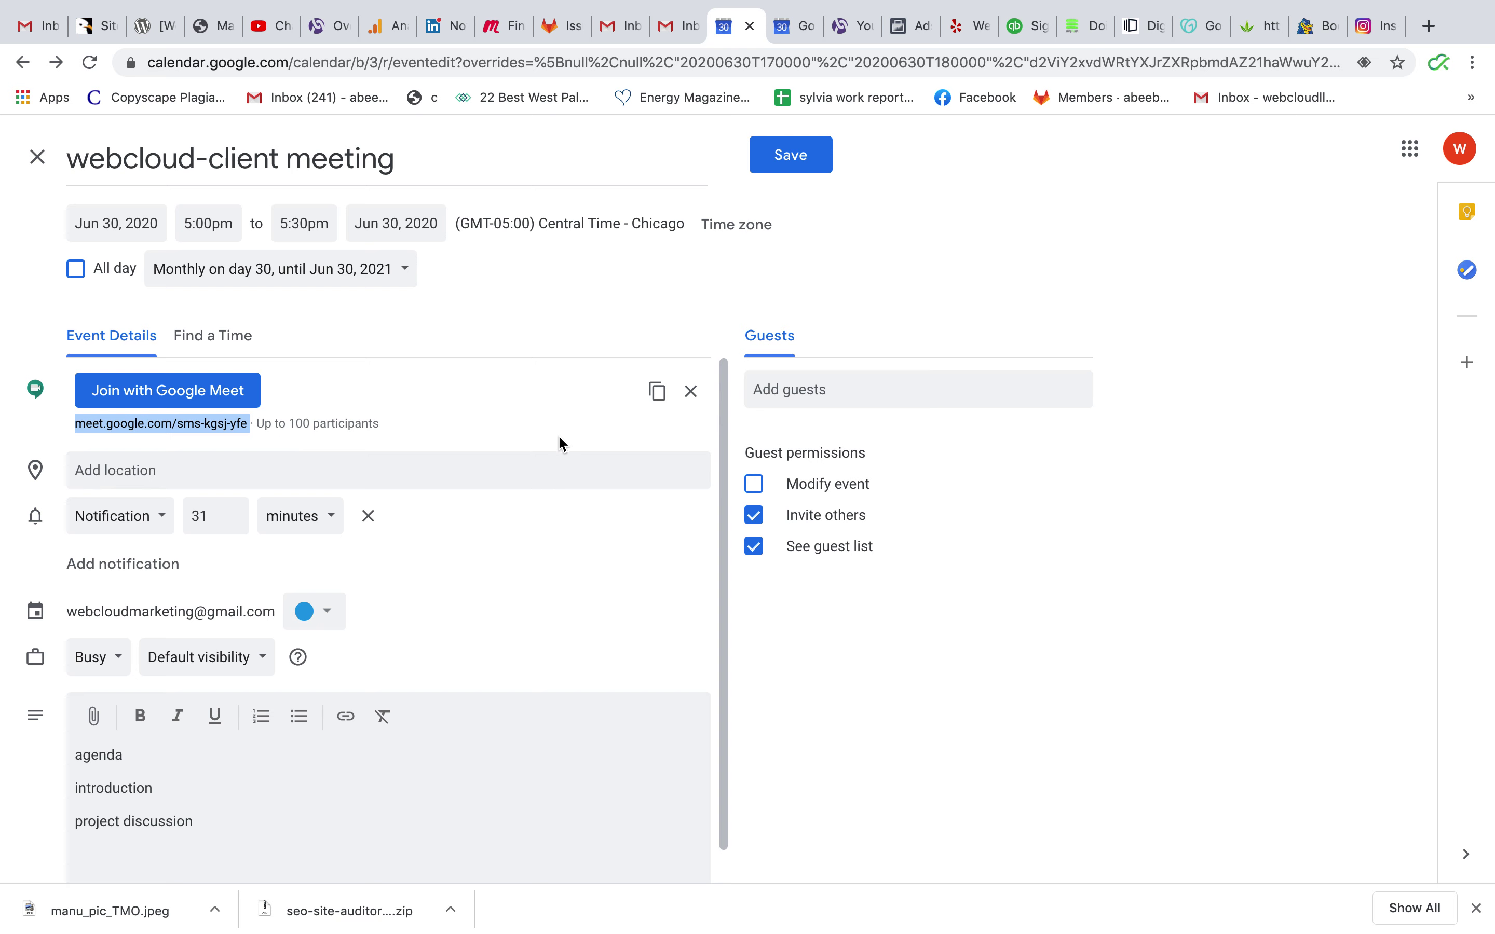
pyautogui.click(278, 444)
pyautogui.moveTo(252, 428); pyautogui.dragTo(75, 431)
# Step: Invite WEBCLOUD LLC and the first suggested Abeebe IT contact as guests of the event
pyautogui.click(849, 389)
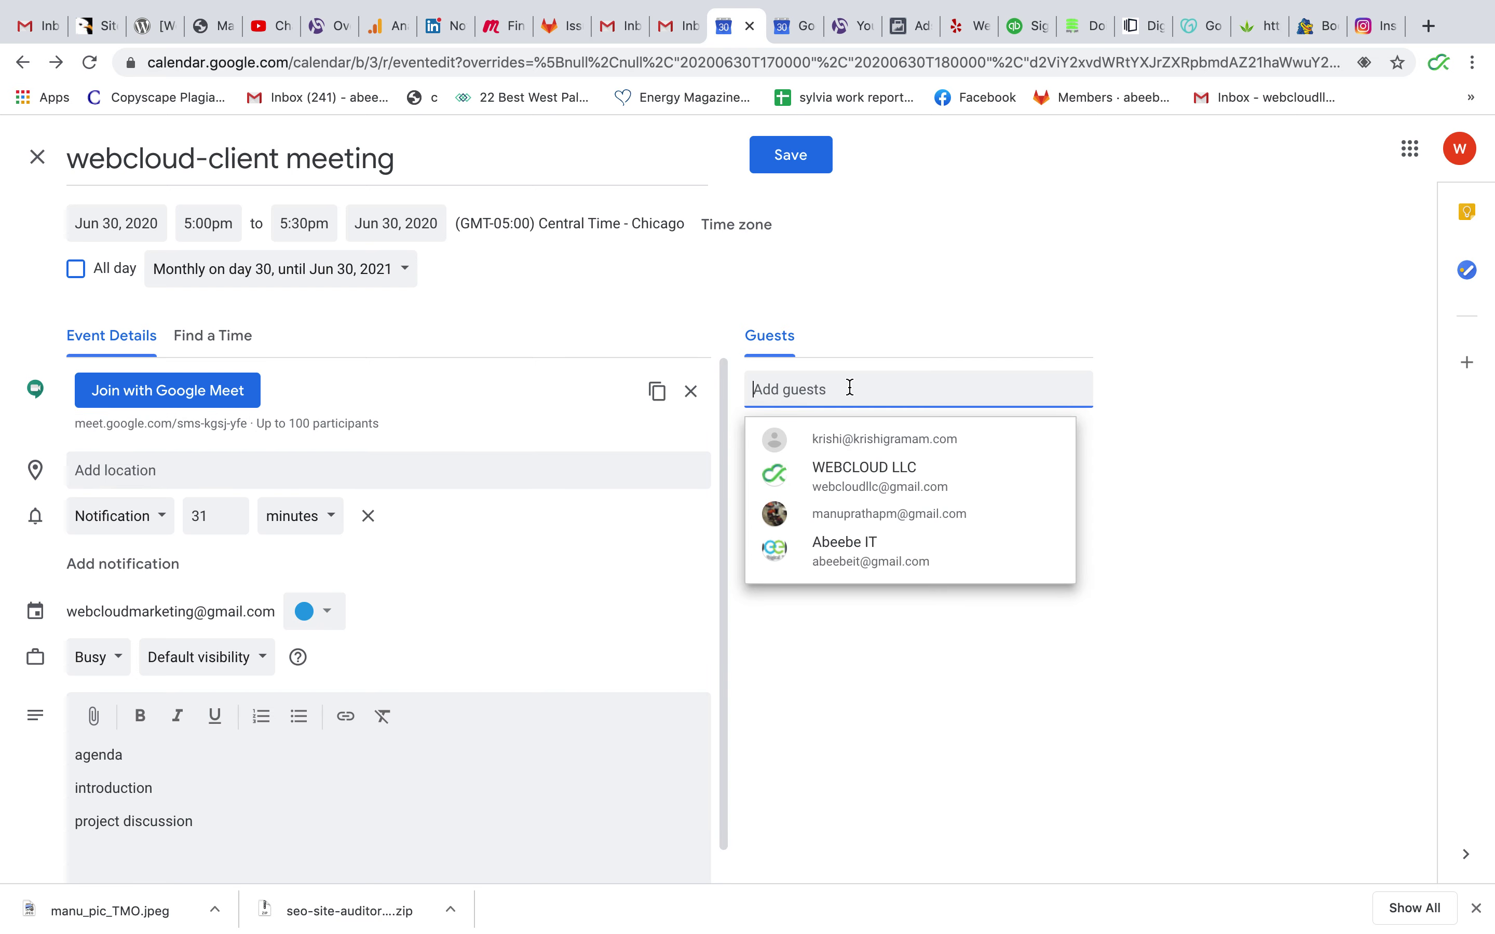
pyautogui.click(838, 486)
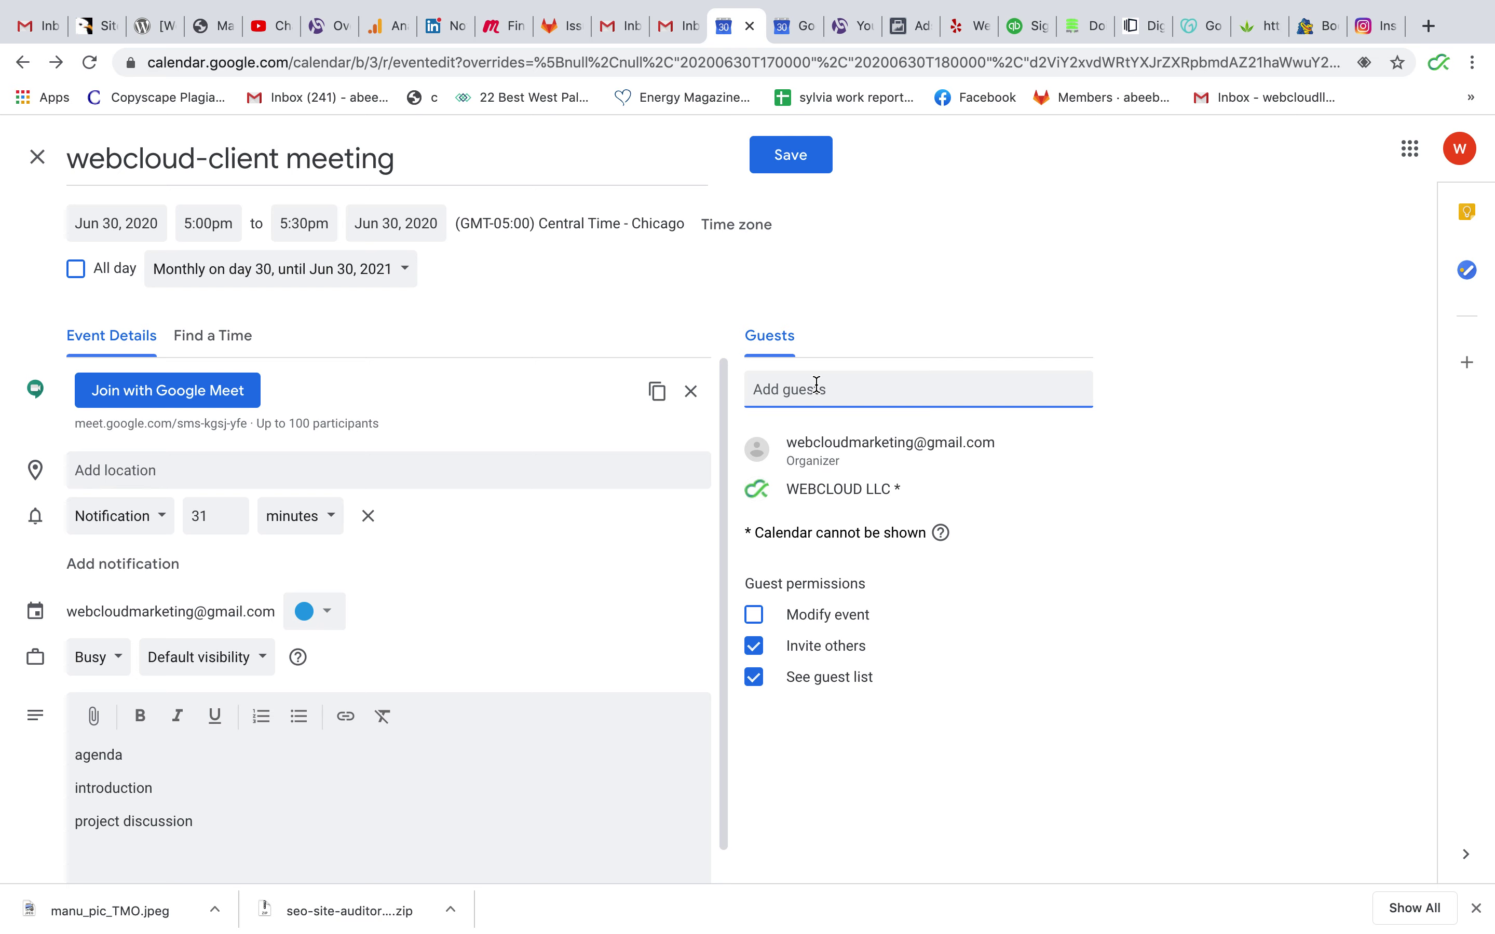
pyautogui.write('abee')
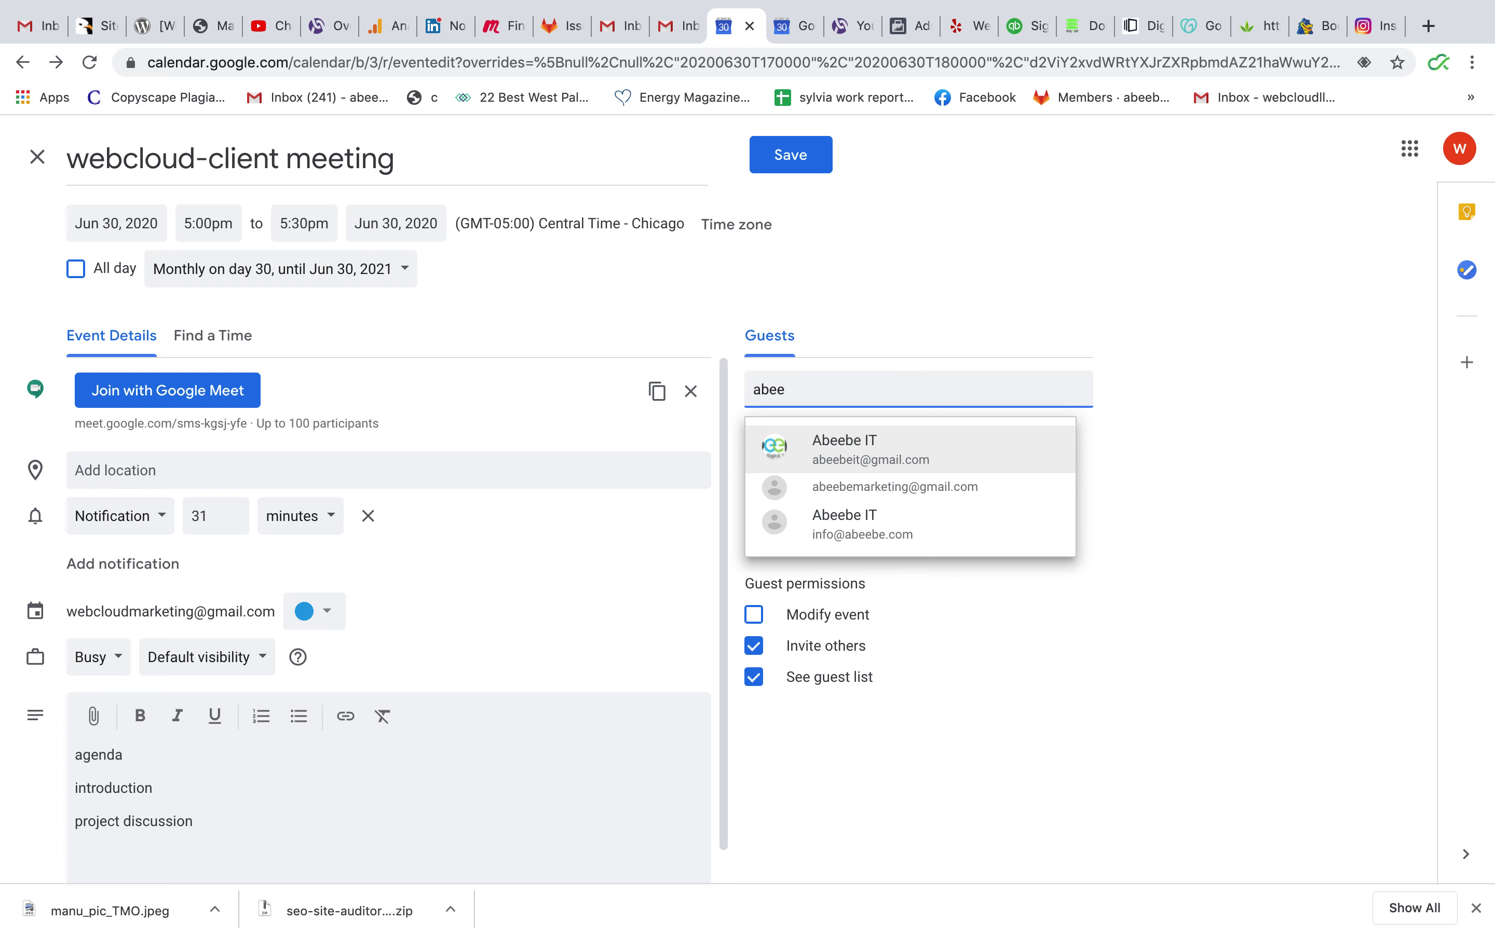
pyautogui.click(819, 460)
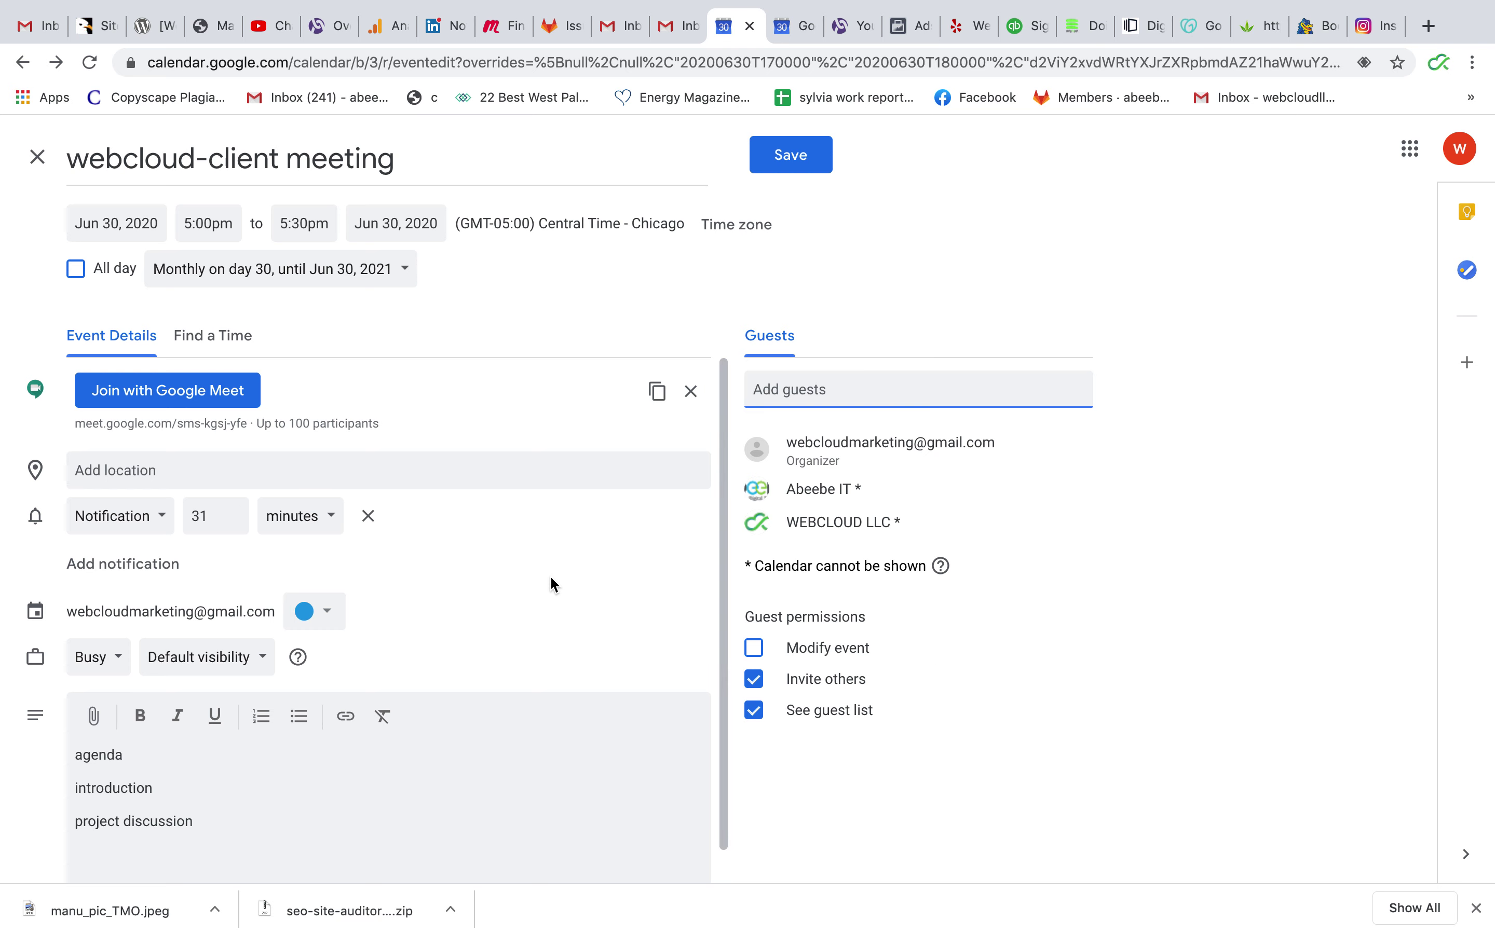
# Step: Try the event's All day option and turn it off again
pyautogui.scroll(-2, 550, 584)
pyautogui.scroll(-1, 562, 433)
pyautogui.scroll(1, 563, 429)
pyautogui.click(77, 275)
pyautogui.click(77, 276)
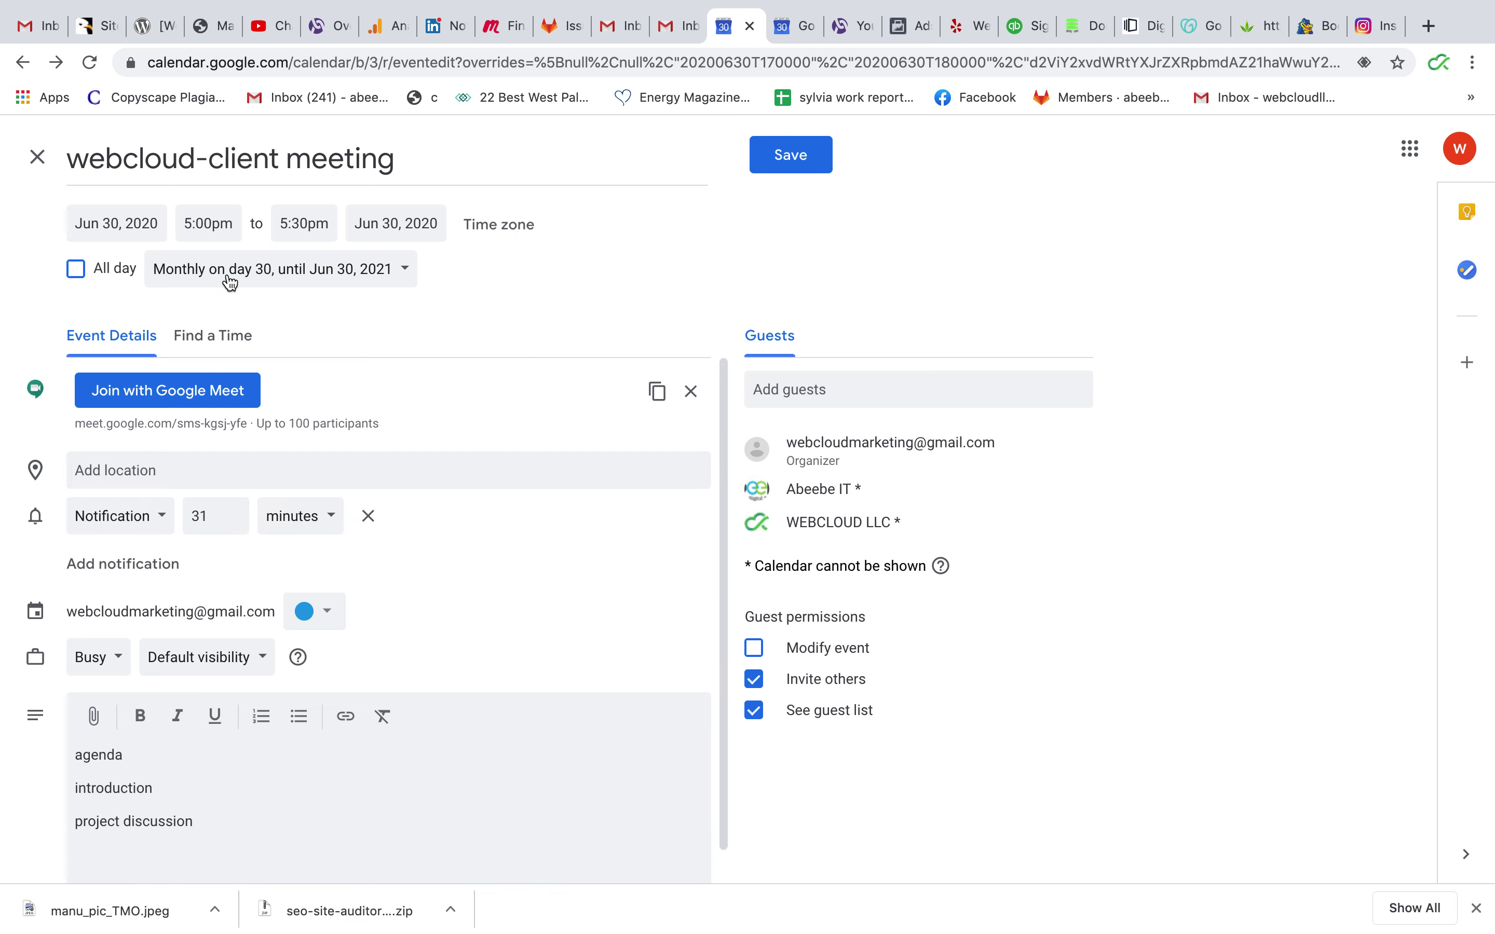
pyautogui.click(77, 276)
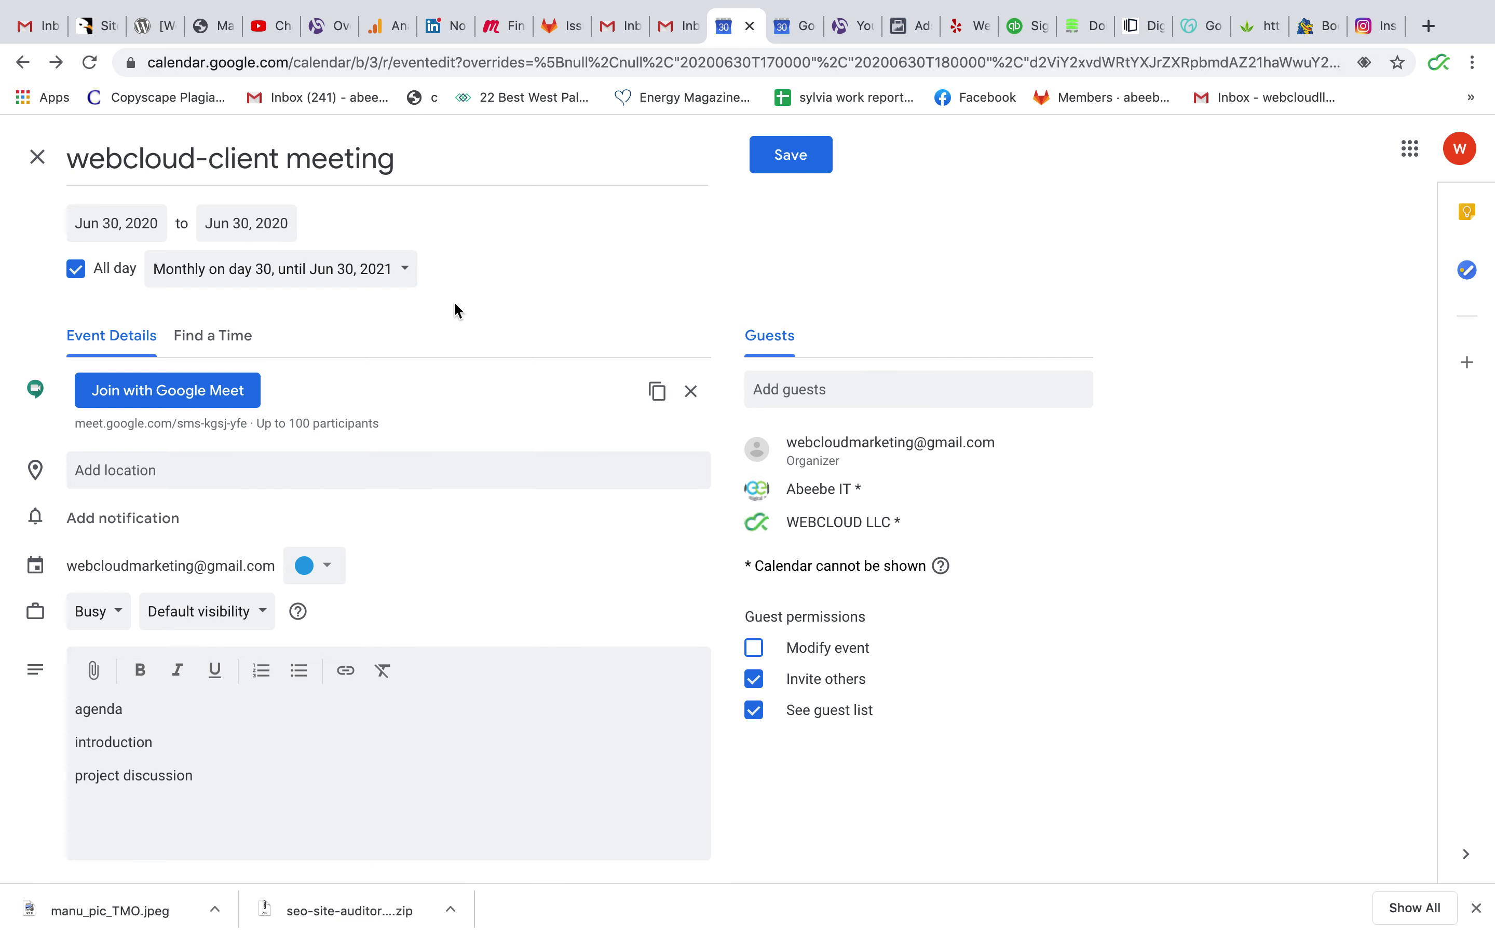
pyautogui.click(75, 275)
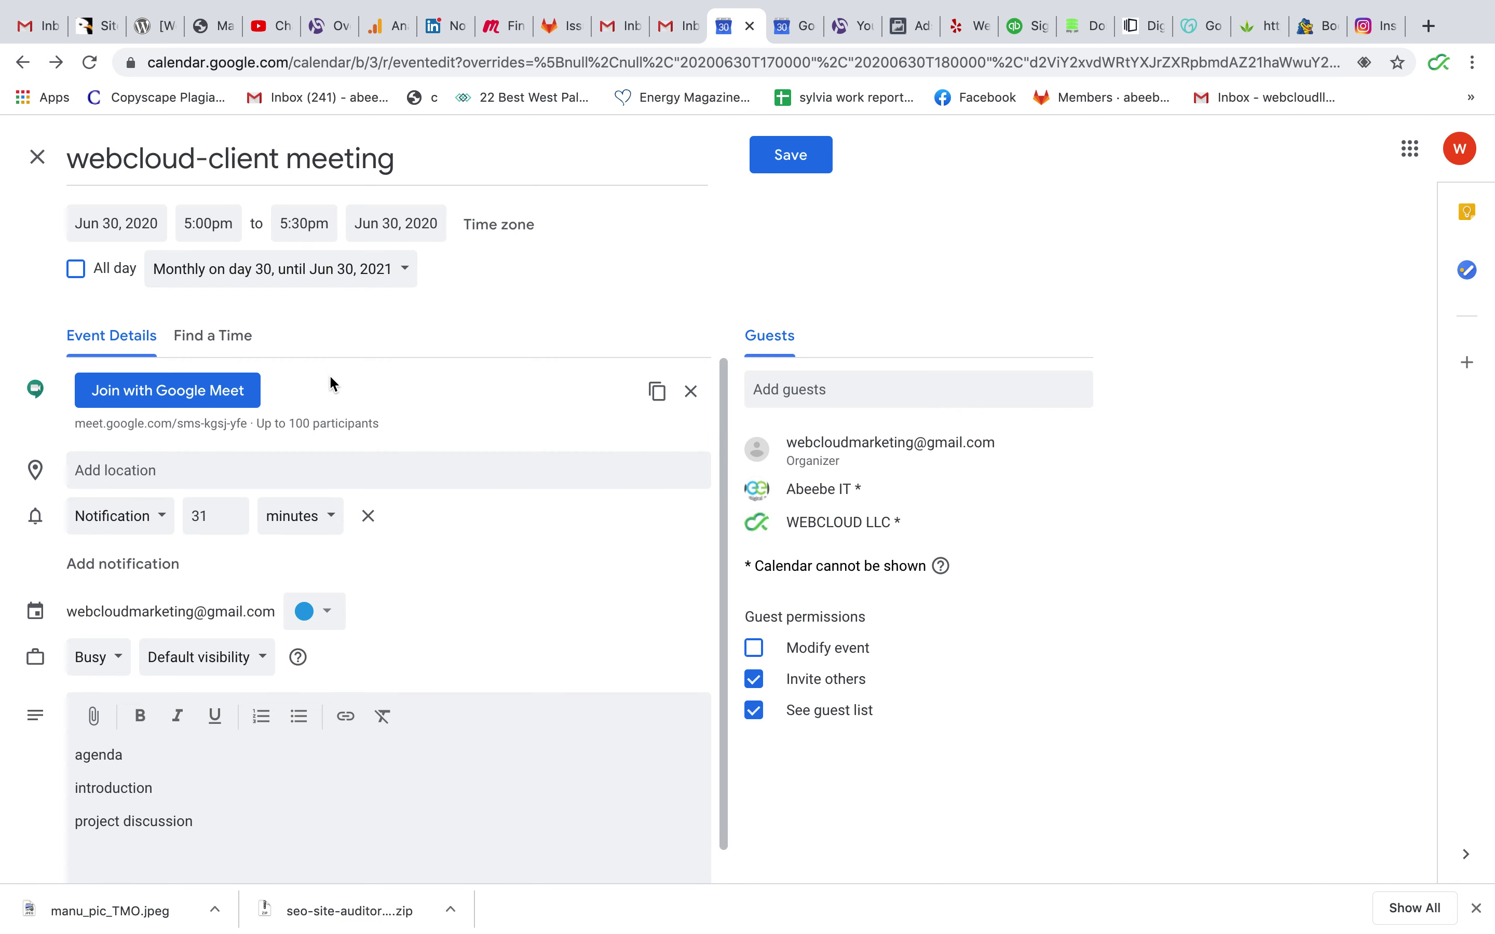
# Step: Save the webcloud-client meeting and send invitation emails to the guests
pyautogui.scroll(-1, 458, 537)
pyautogui.scroll(1, 639, 581)
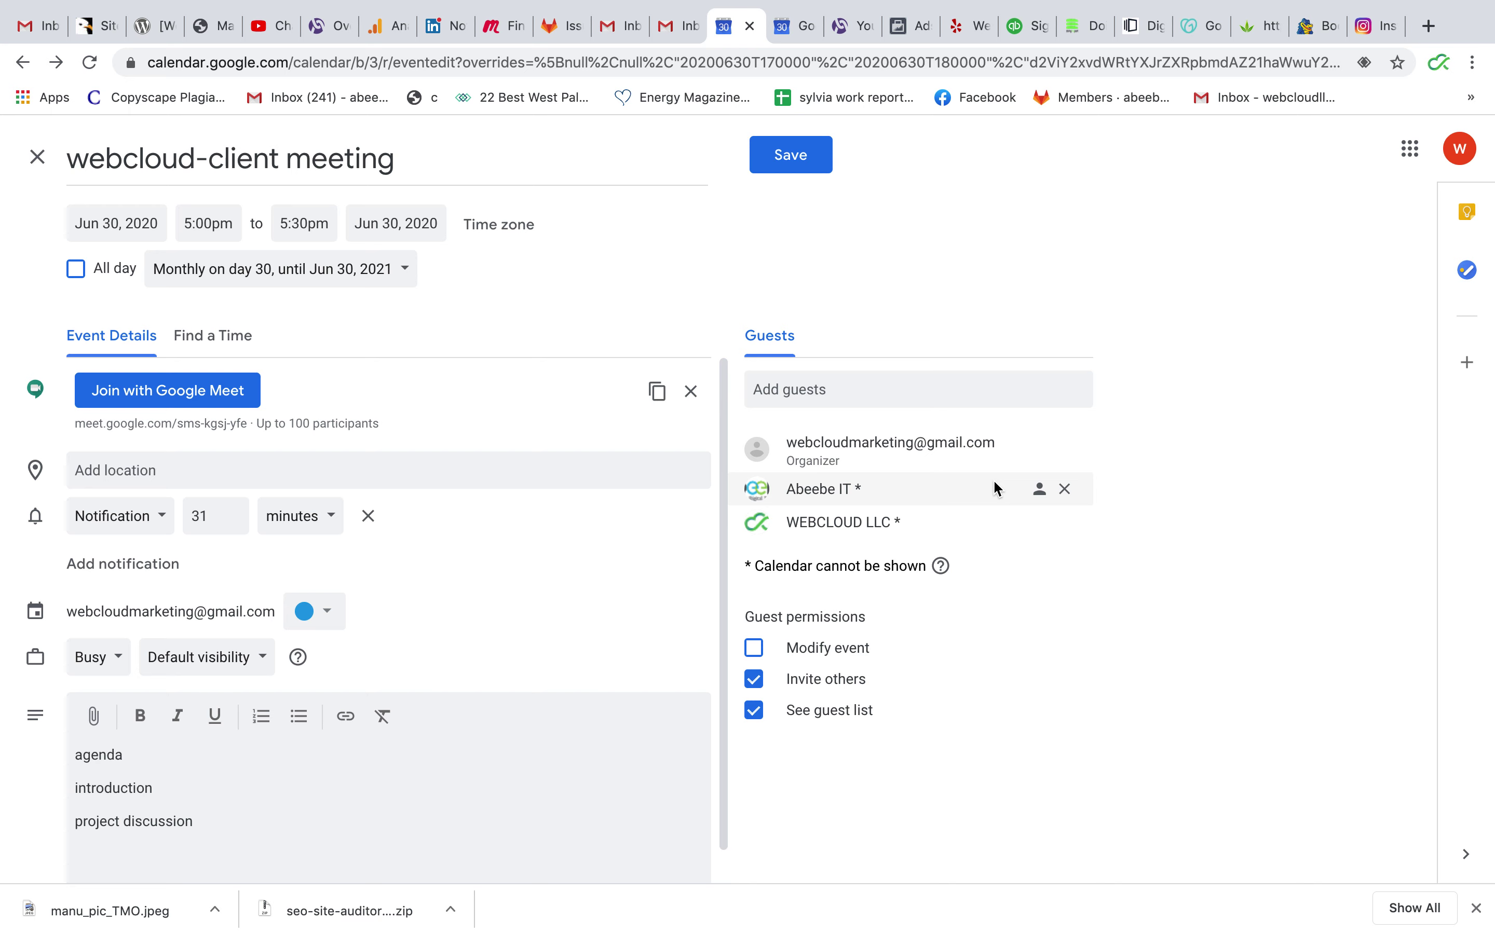
pyautogui.click(798, 172)
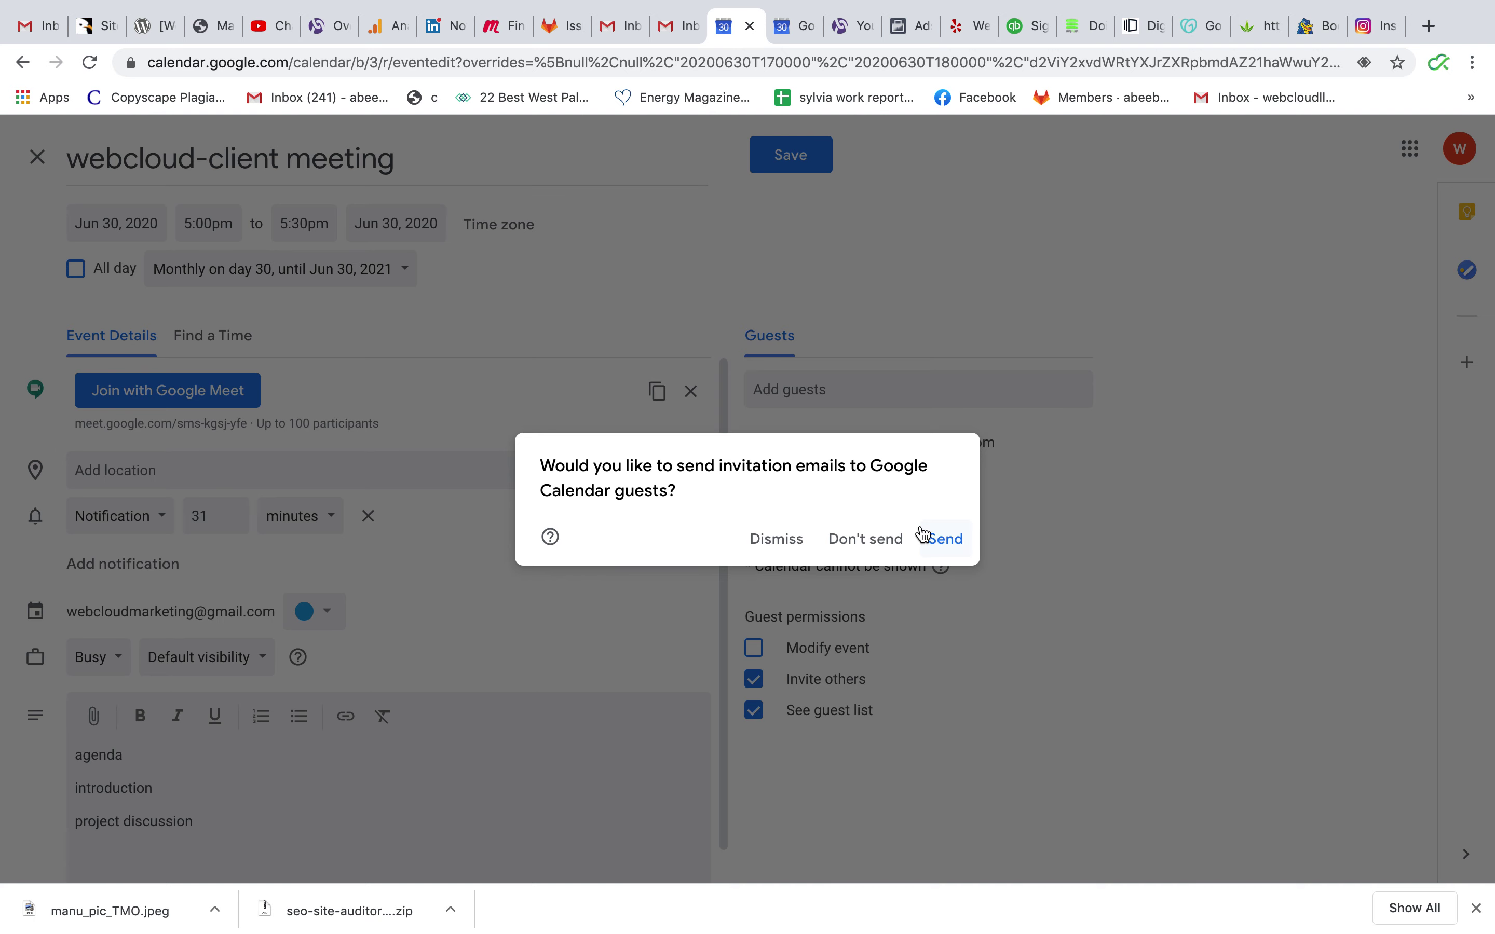
pyautogui.click(943, 539)
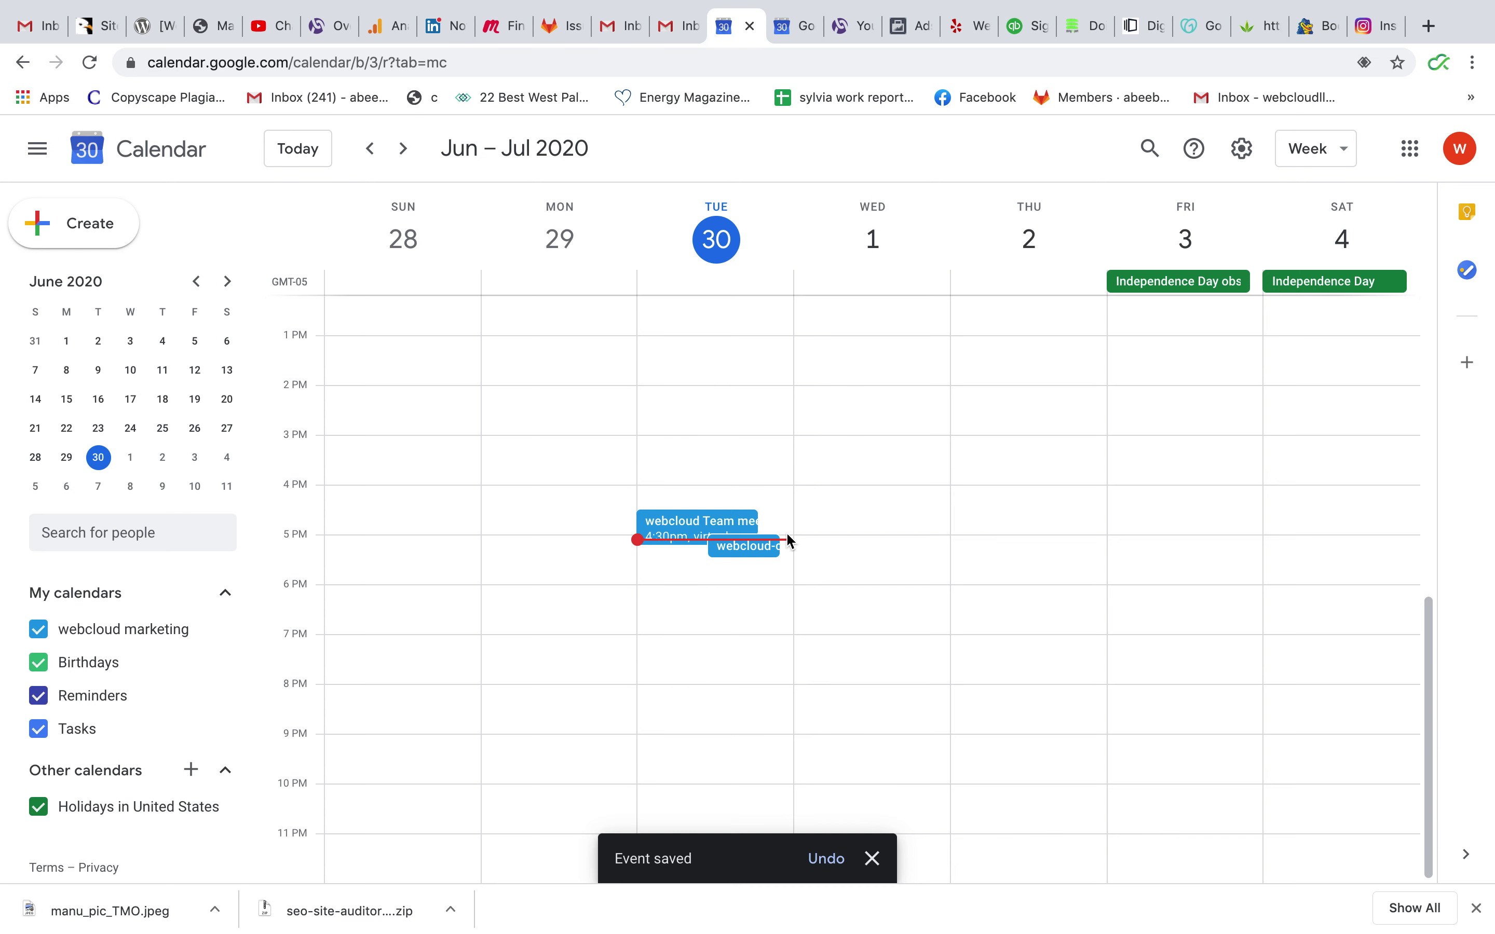
# Step: Open the Google Meet call from the saved webcloud-client meeting's details and turn off the camera
pyautogui.click(741, 552)
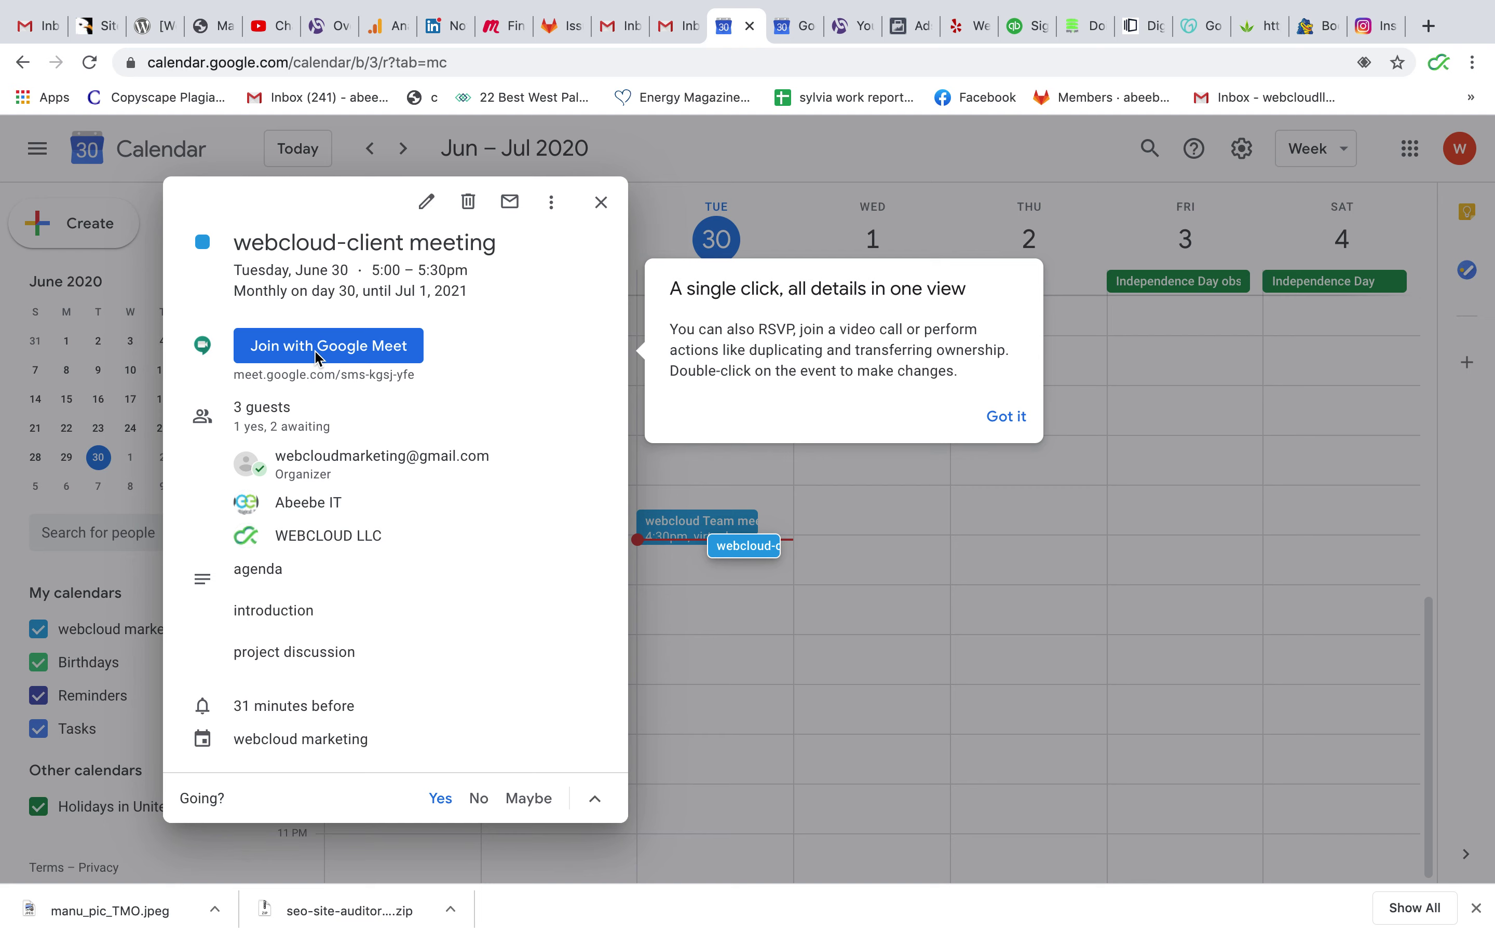
pyautogui.click(1004, 416)
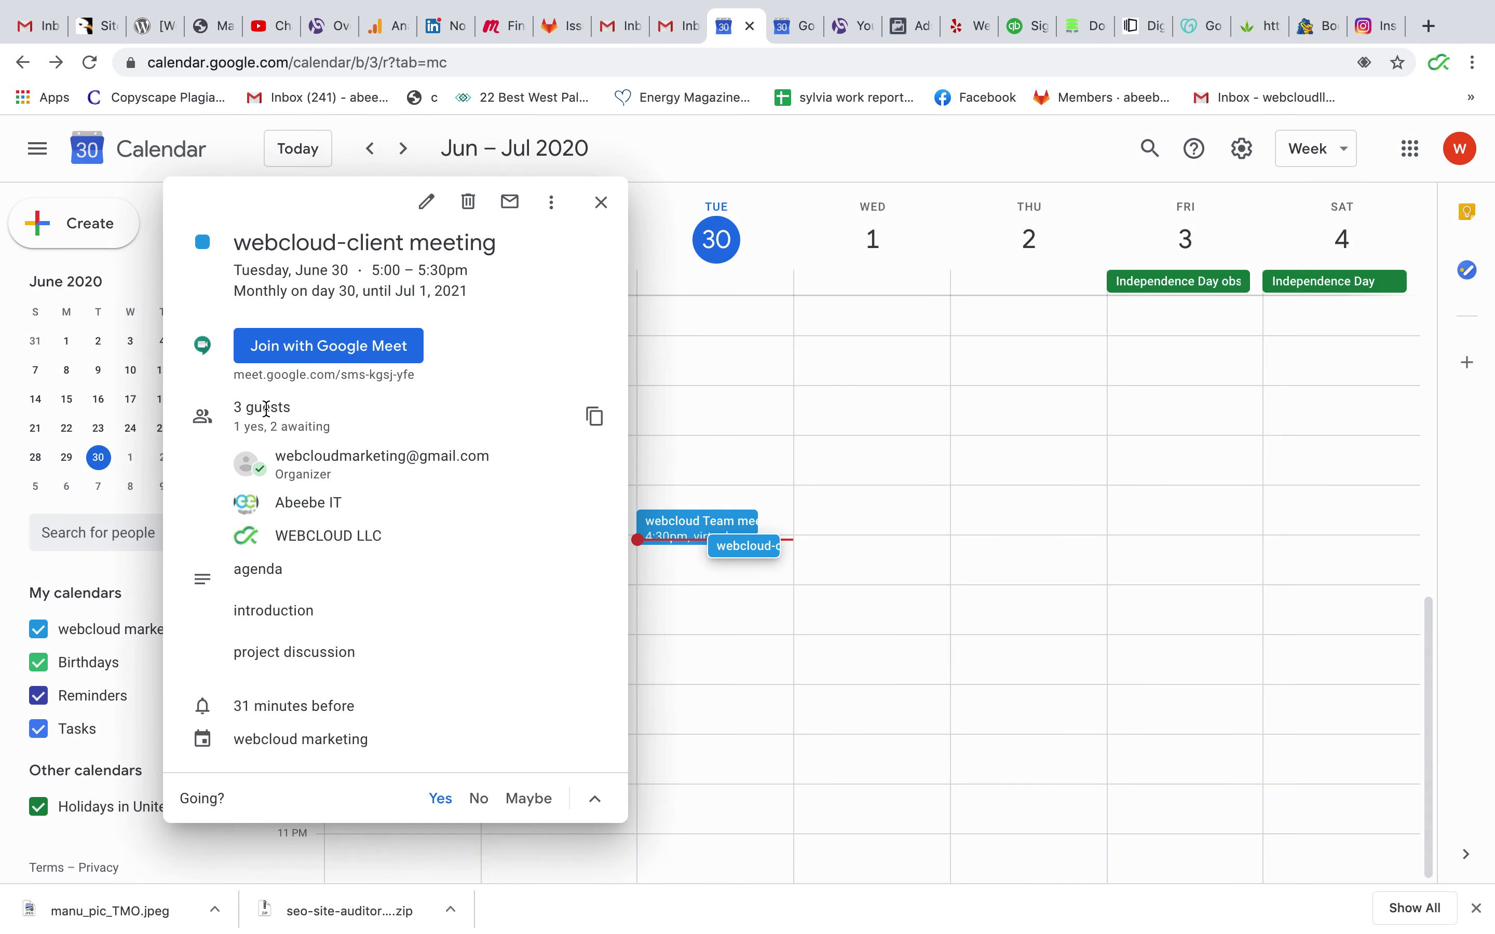
pyautogui.click(312, 364)
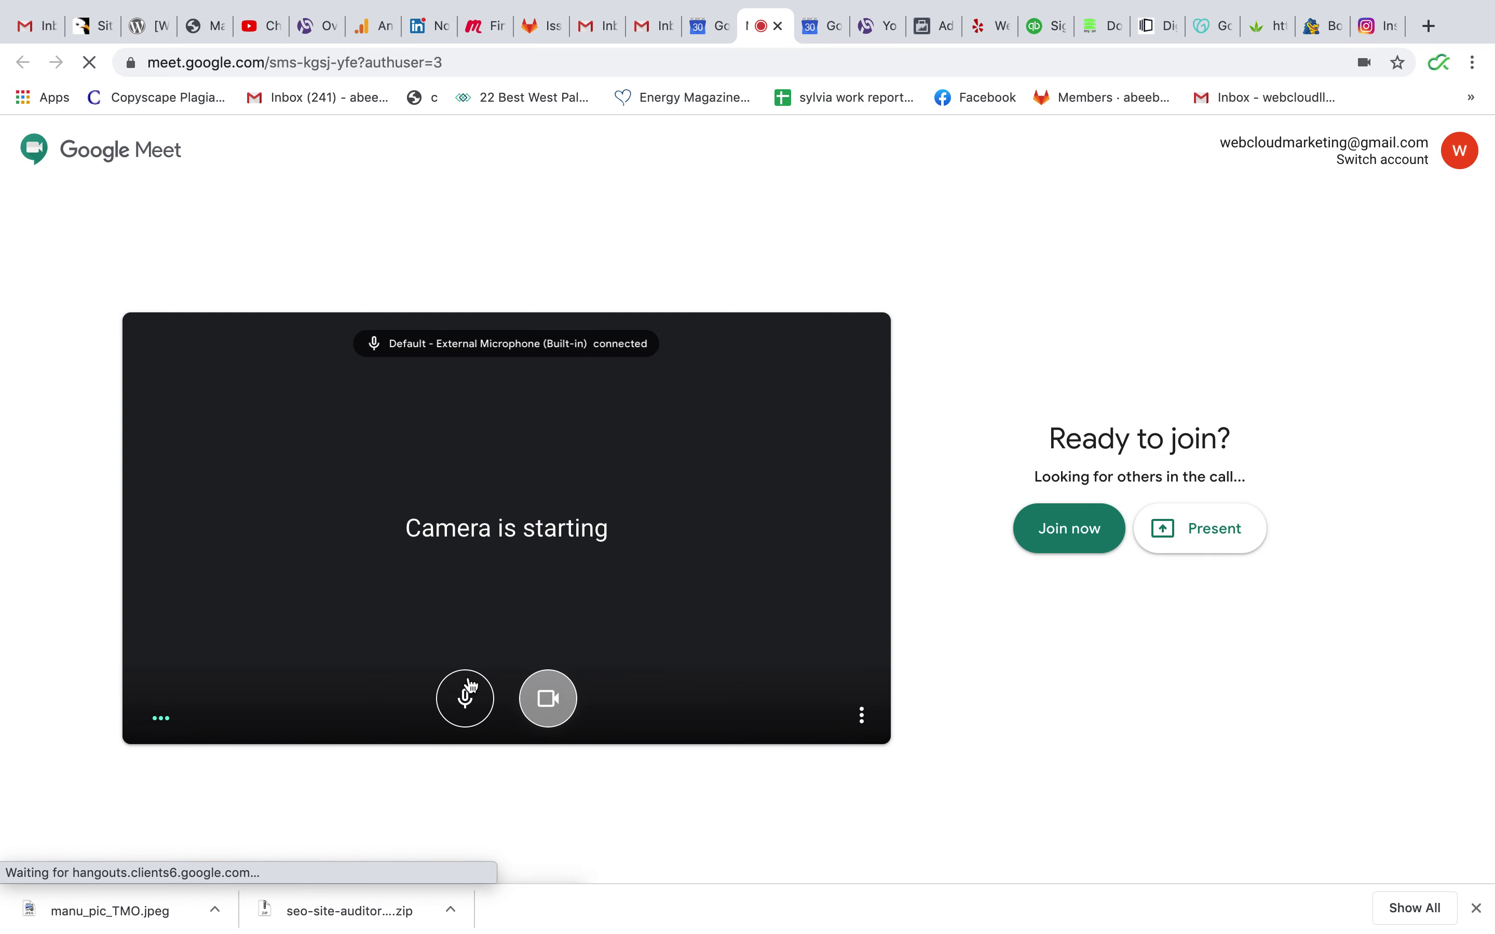
pyautogui.click(548, 697)
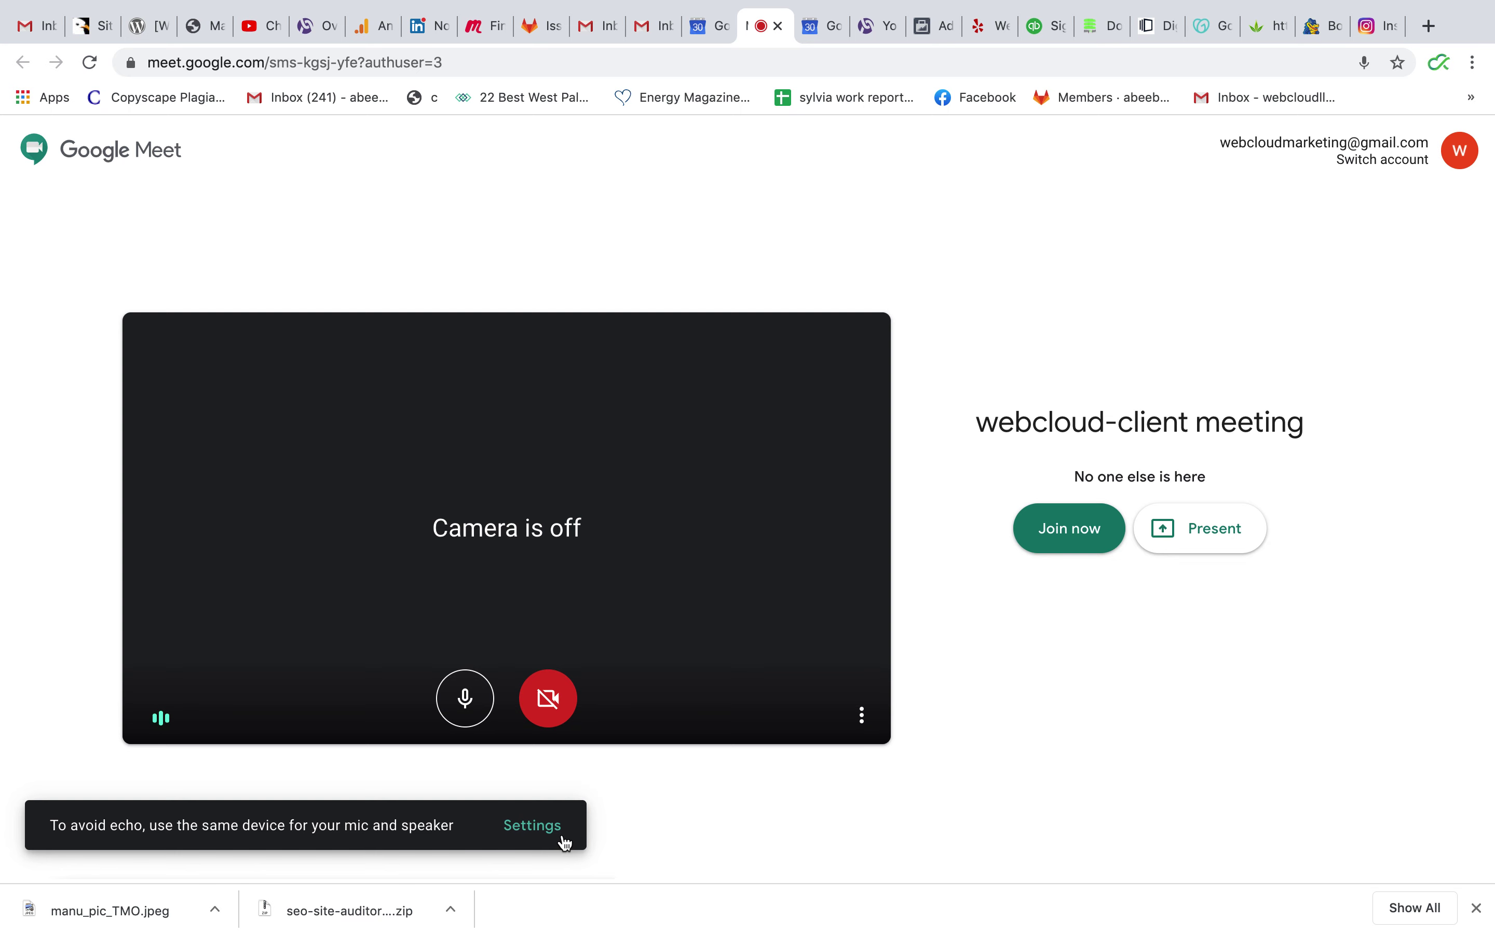
# Step: Review the call's audio, video and general settings without changing them
pyautogui.click(546, 827)
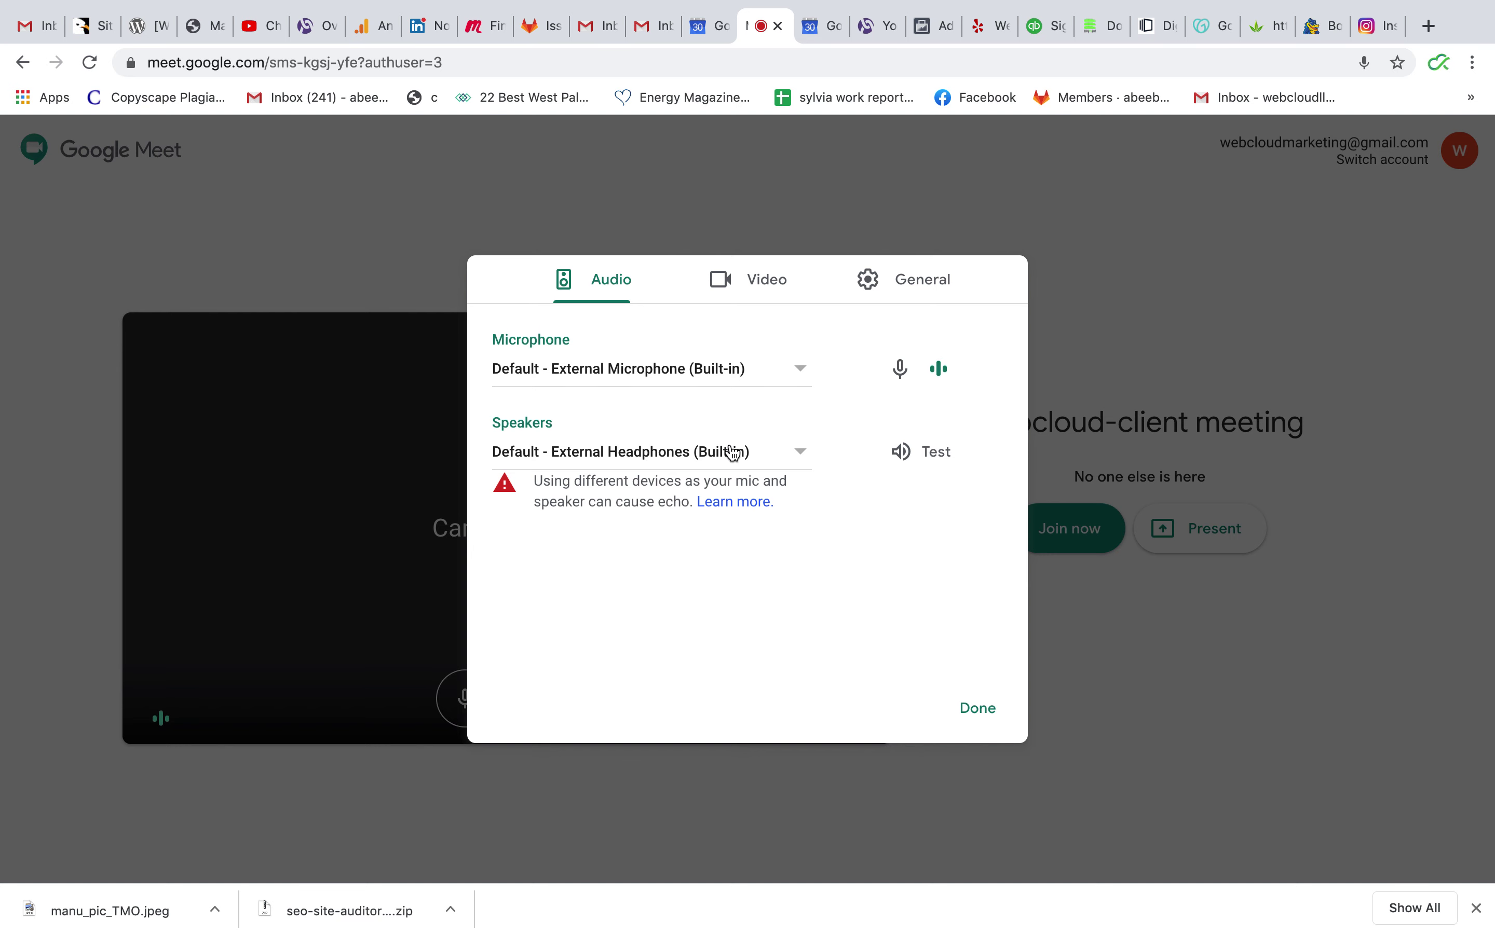
pyautogui.click(760, 285)
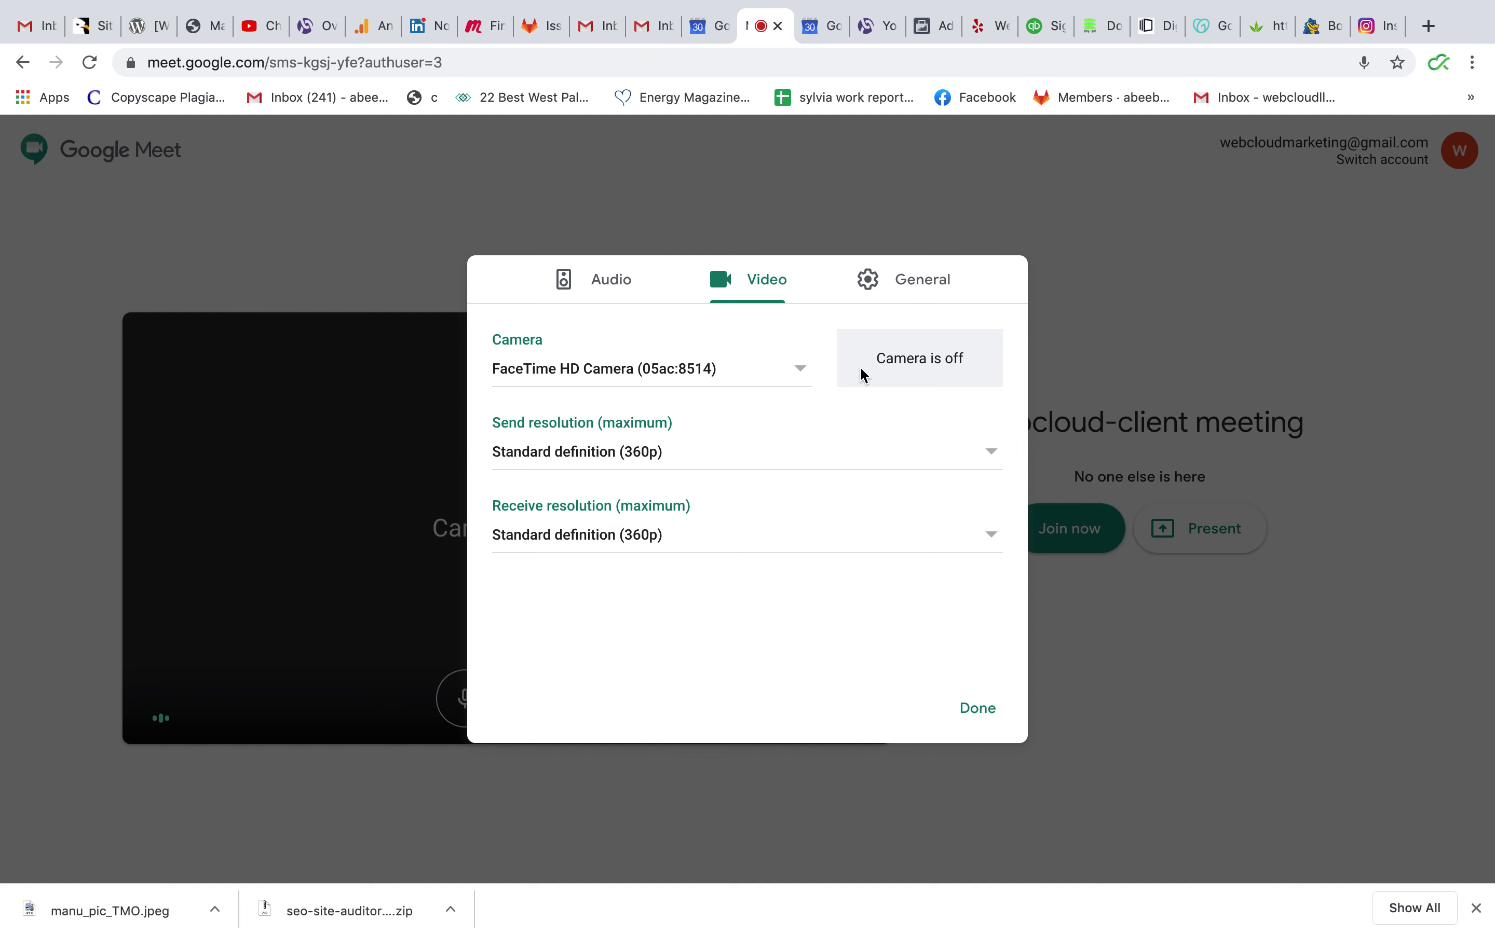
pyautogui.click(922, 283)
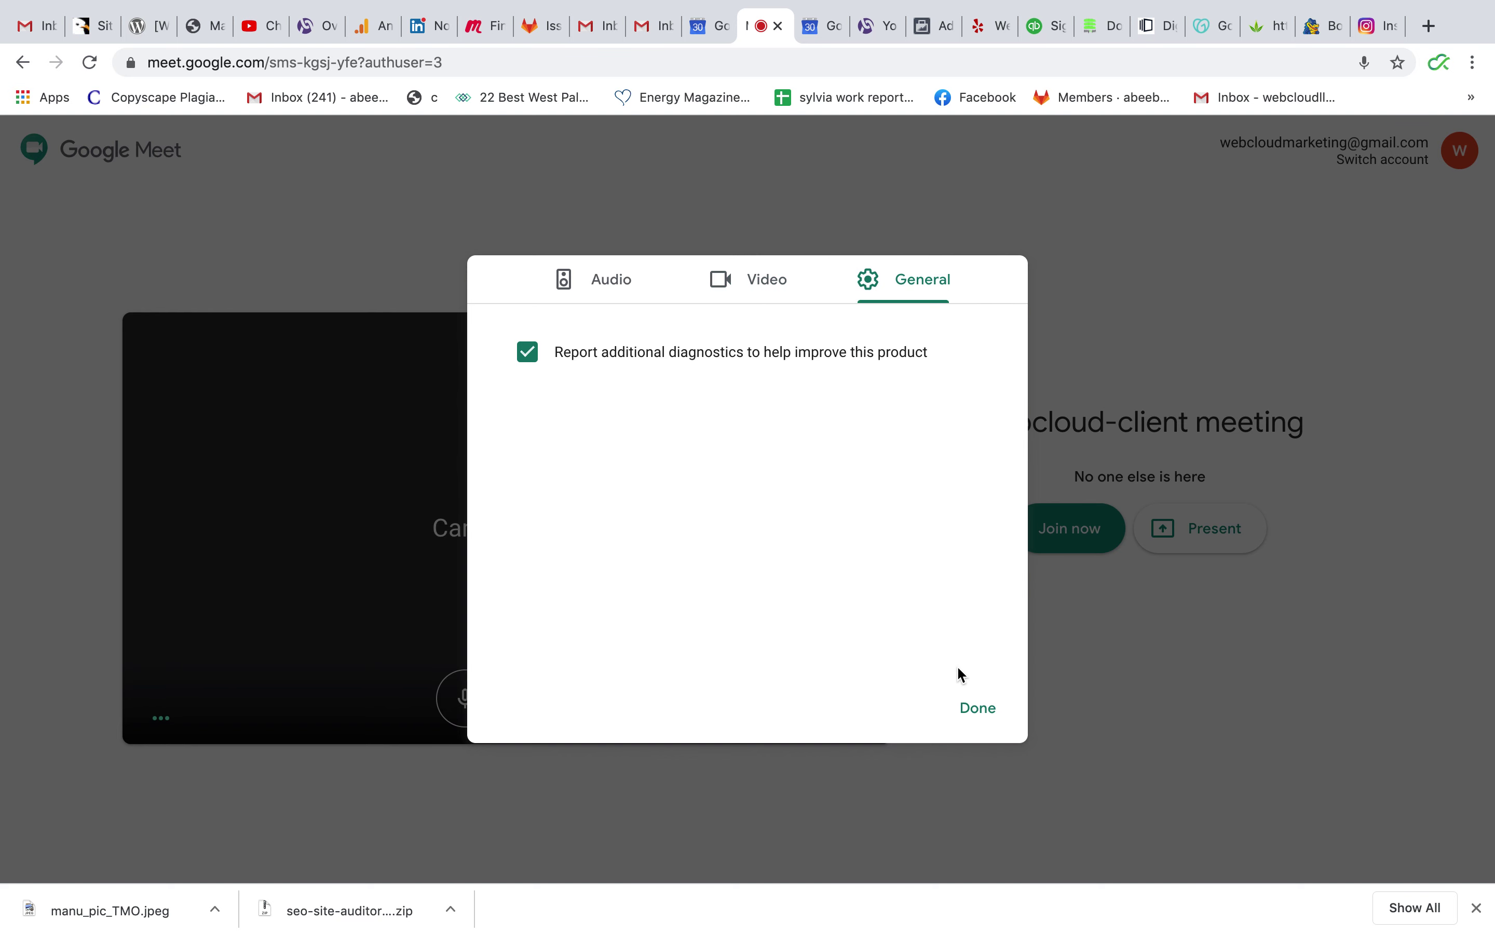
pyautogui.click(974, 710)
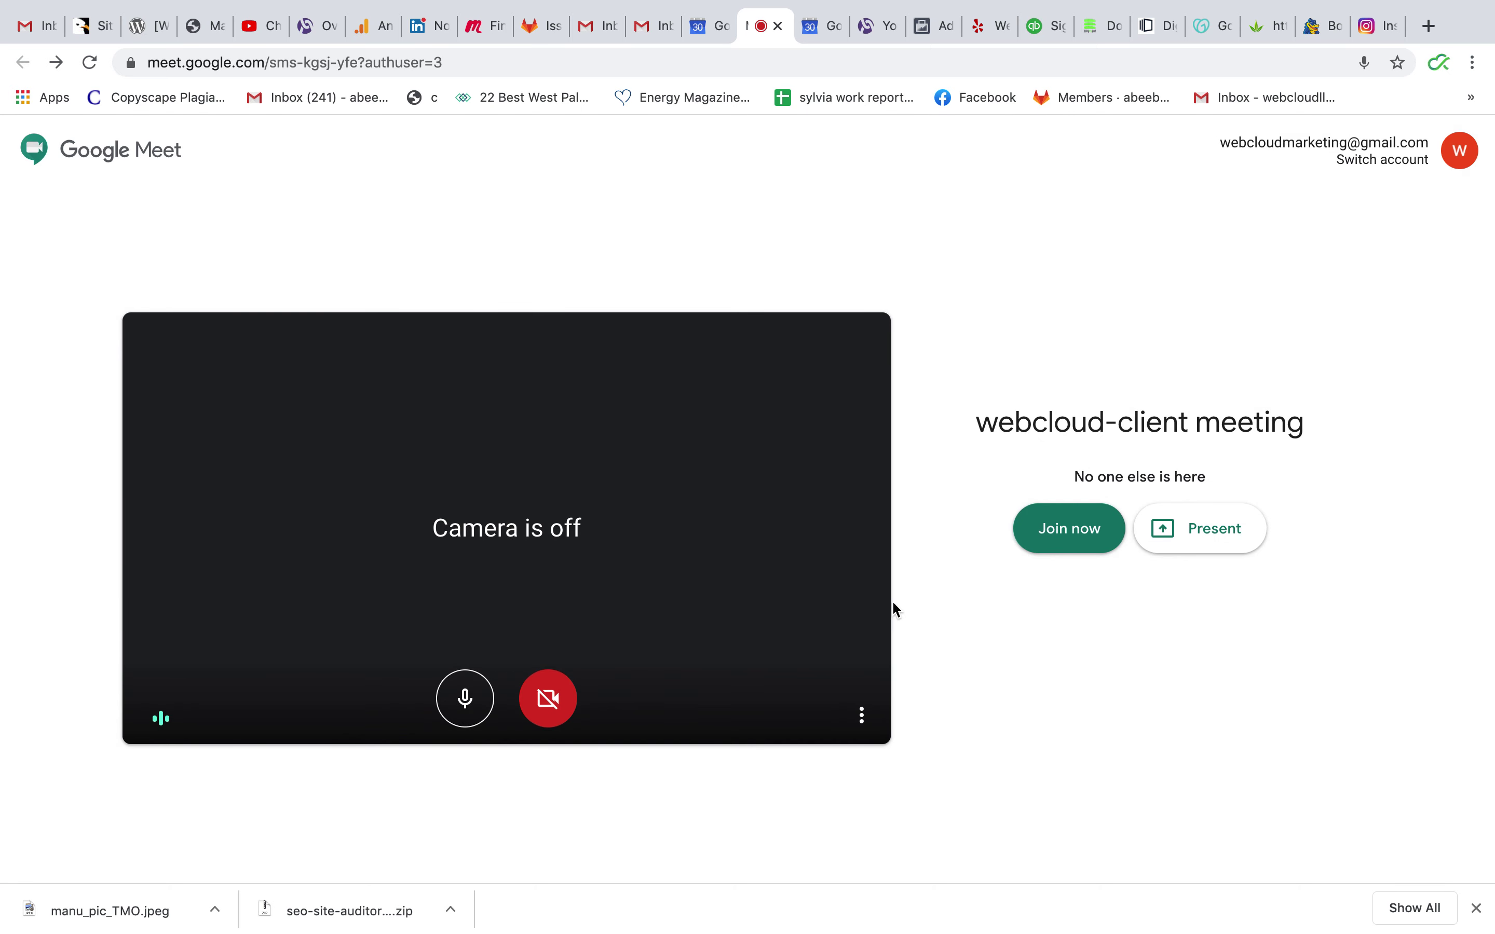
# Step: Turn on captions for the call and check the microphone and speaker settings
pyautogui.click(862, 716)
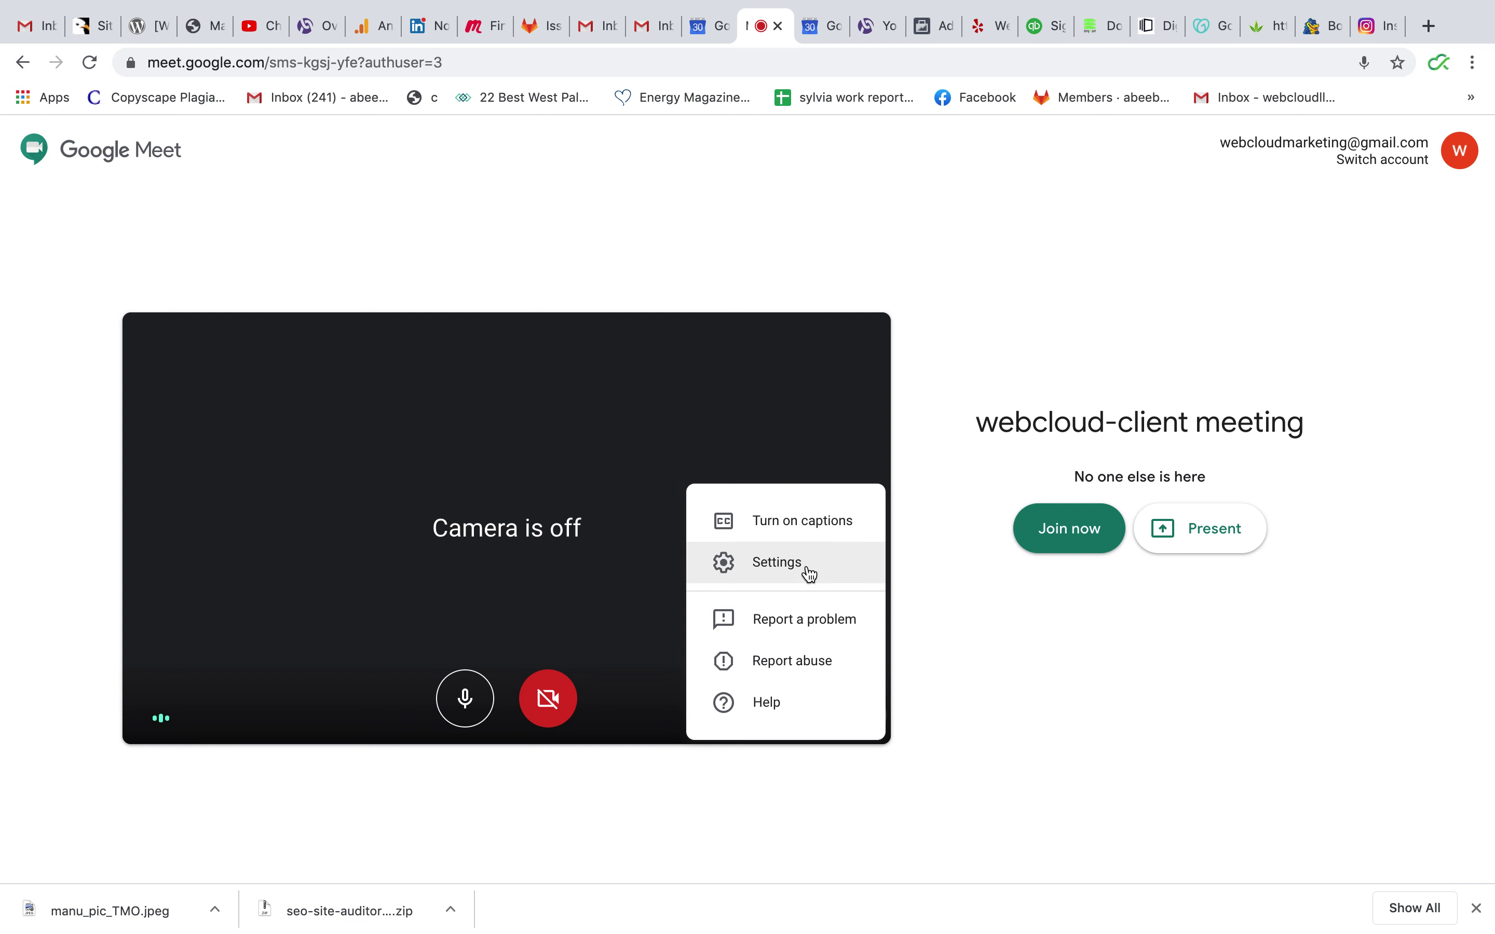
pyautogui.click(799, 535)
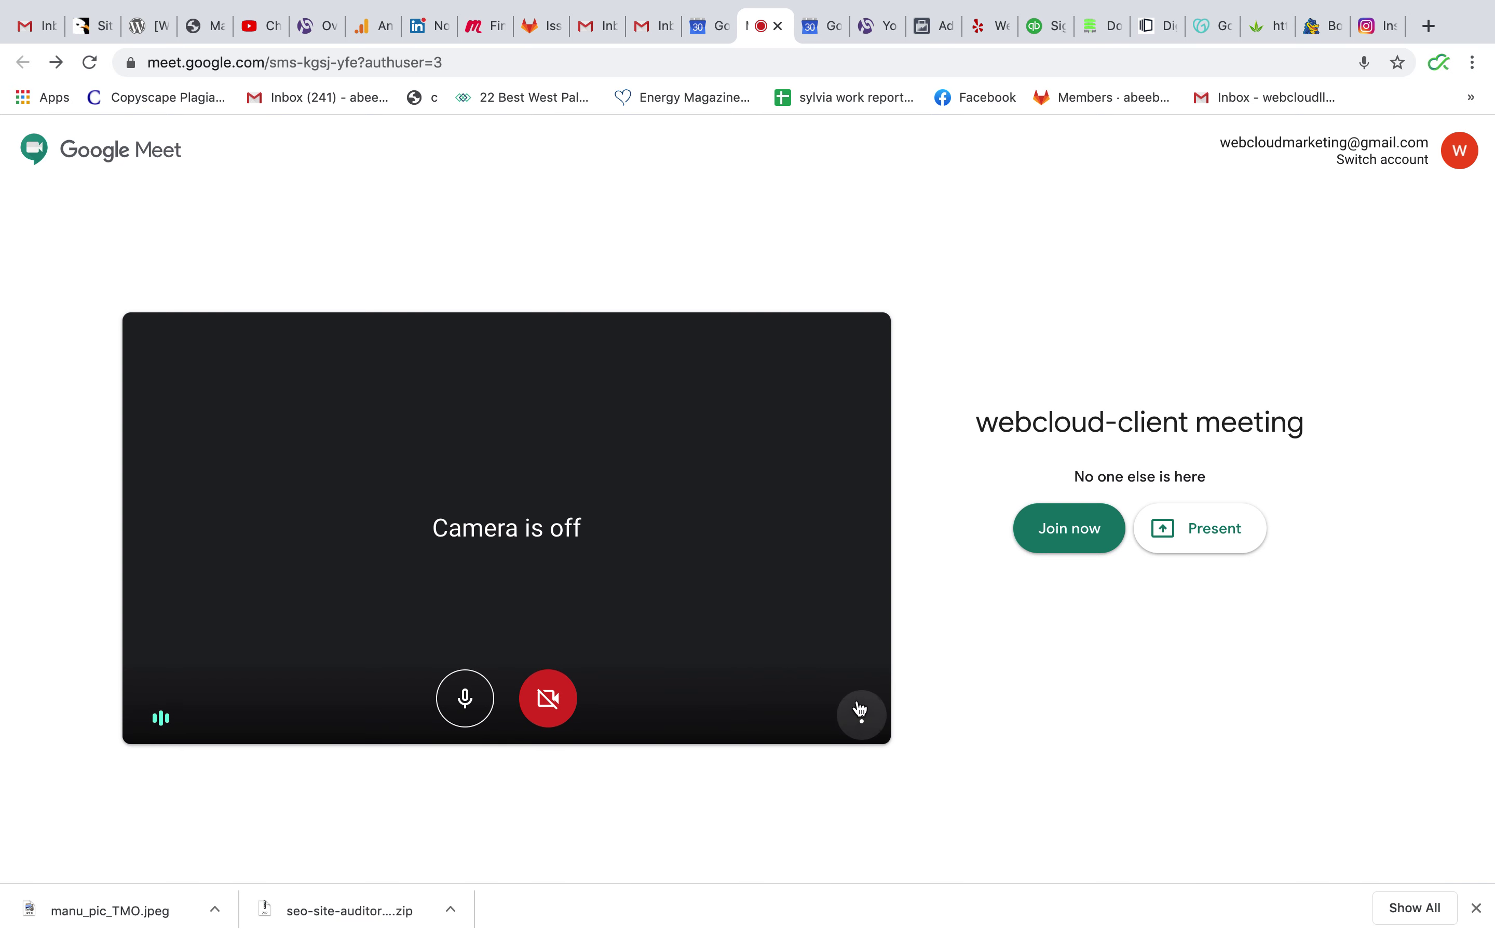
pyautogui.click(862, 715)
pyautogui.click(798, 559)
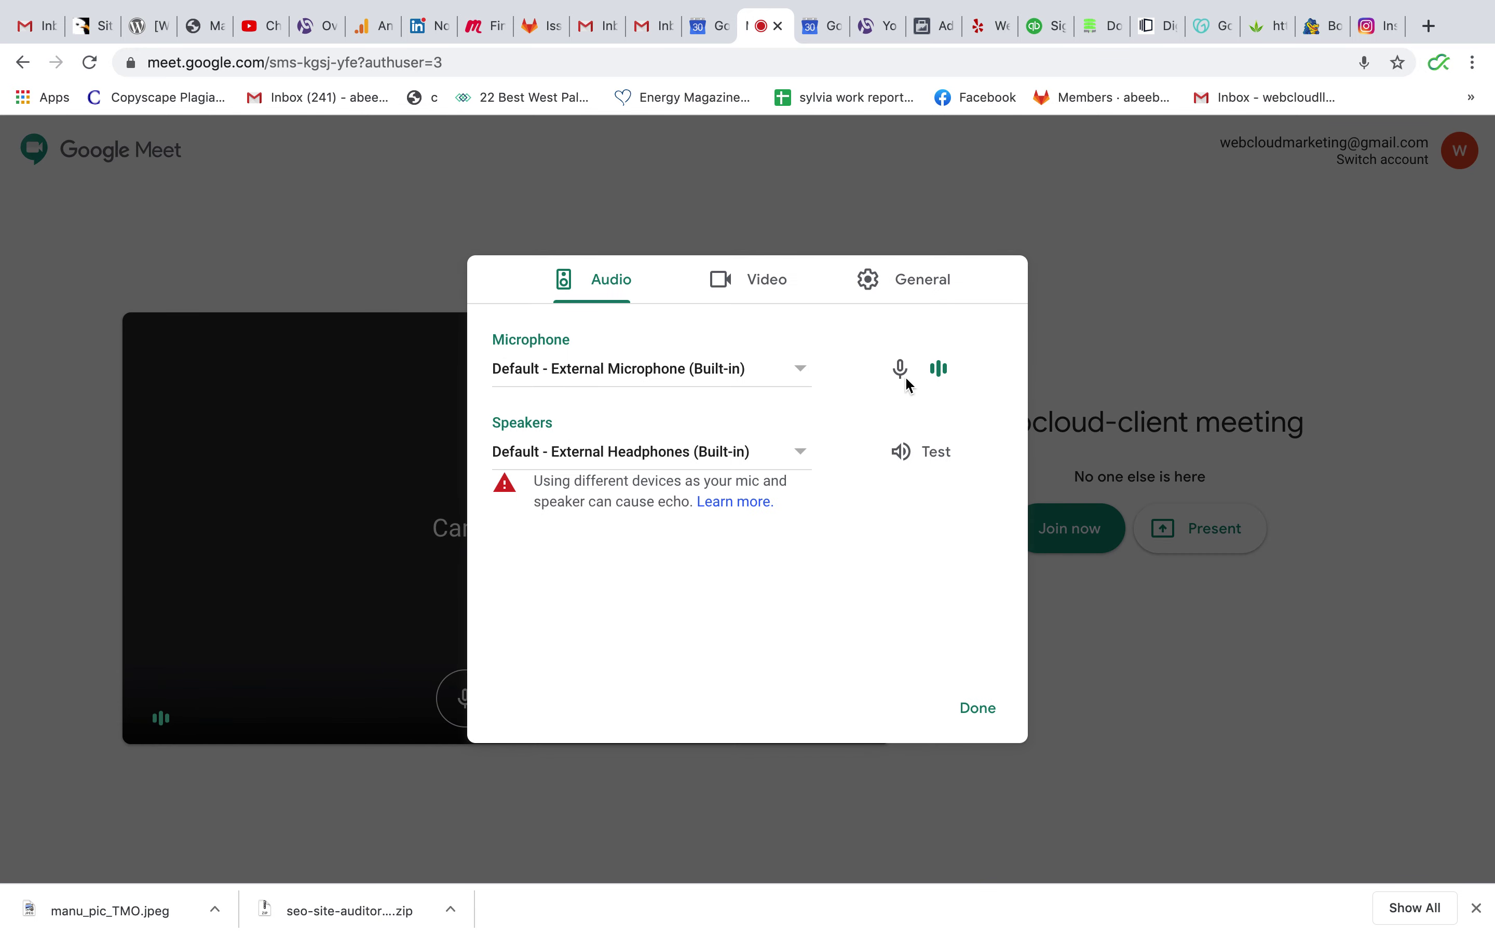
pyautogui.click(976, 708)
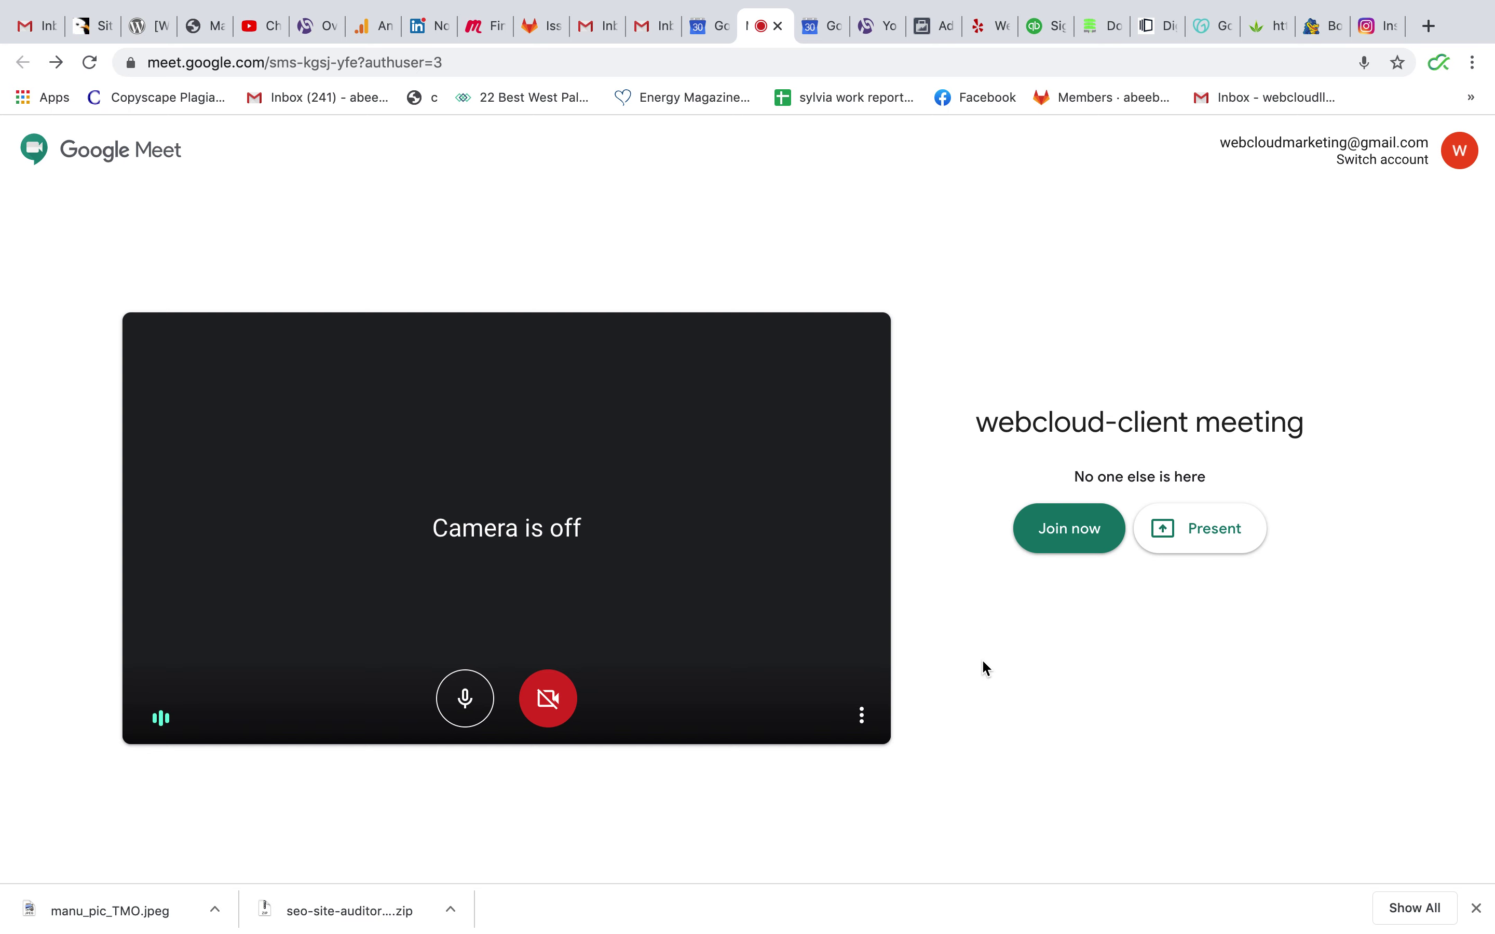
# Step: Join the webcloud-client meeting and show its list of participants
pyautogui.click(1067, 530)
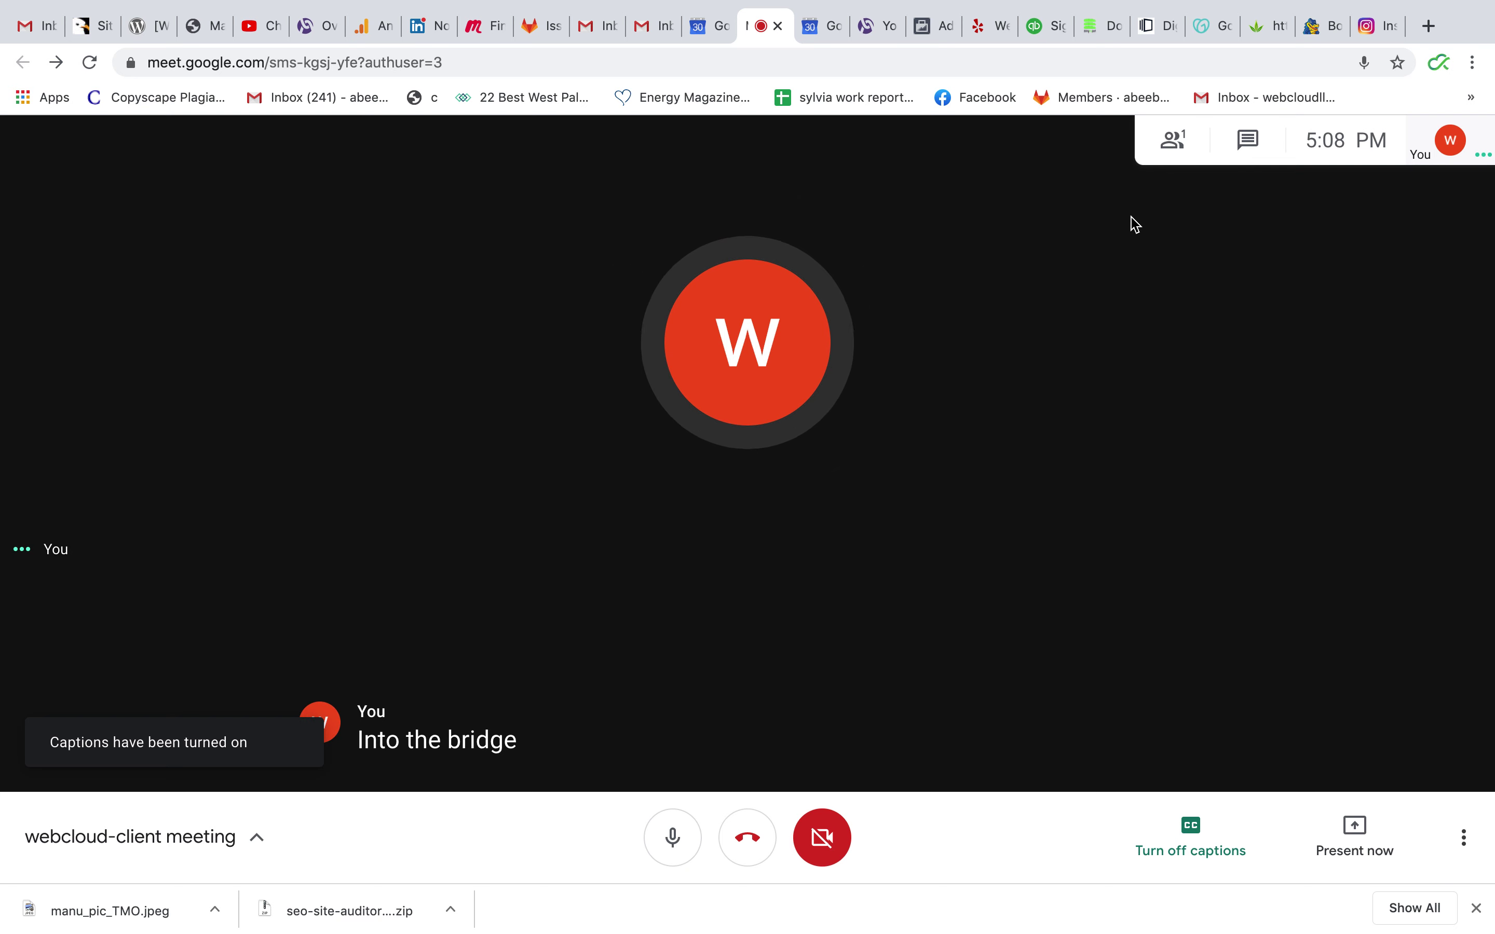
pyautogui.click(1171, 143)
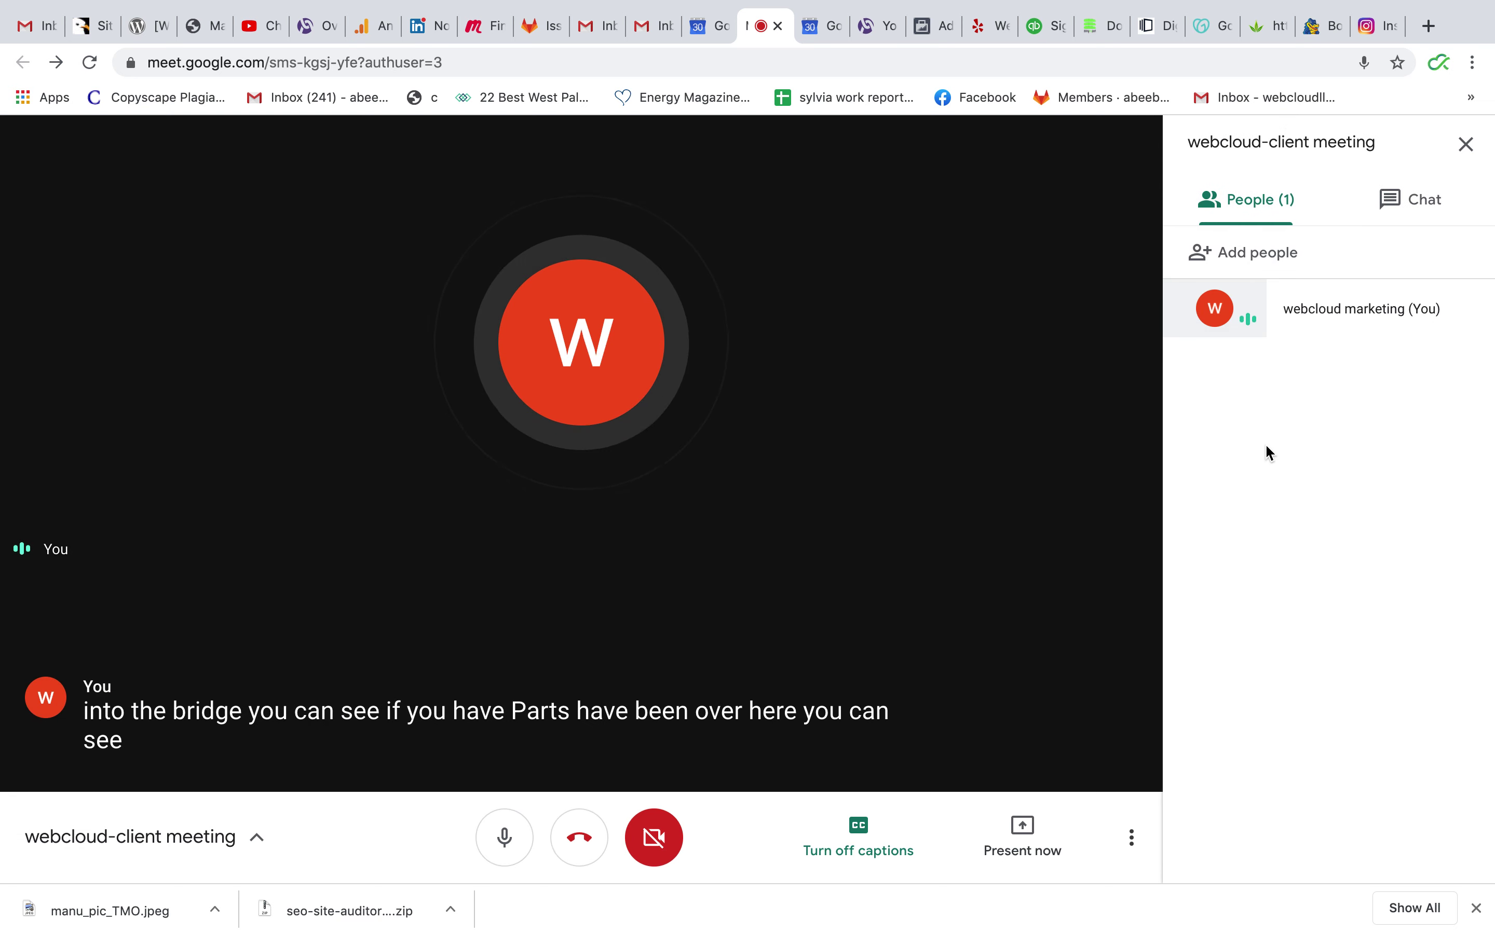
# Step: Look over the call's chat area and the options for presenting the entire screen, a window or a Chrome tab
pyautogui.click(1387, 210)
pyautogui.click(1276, 211)
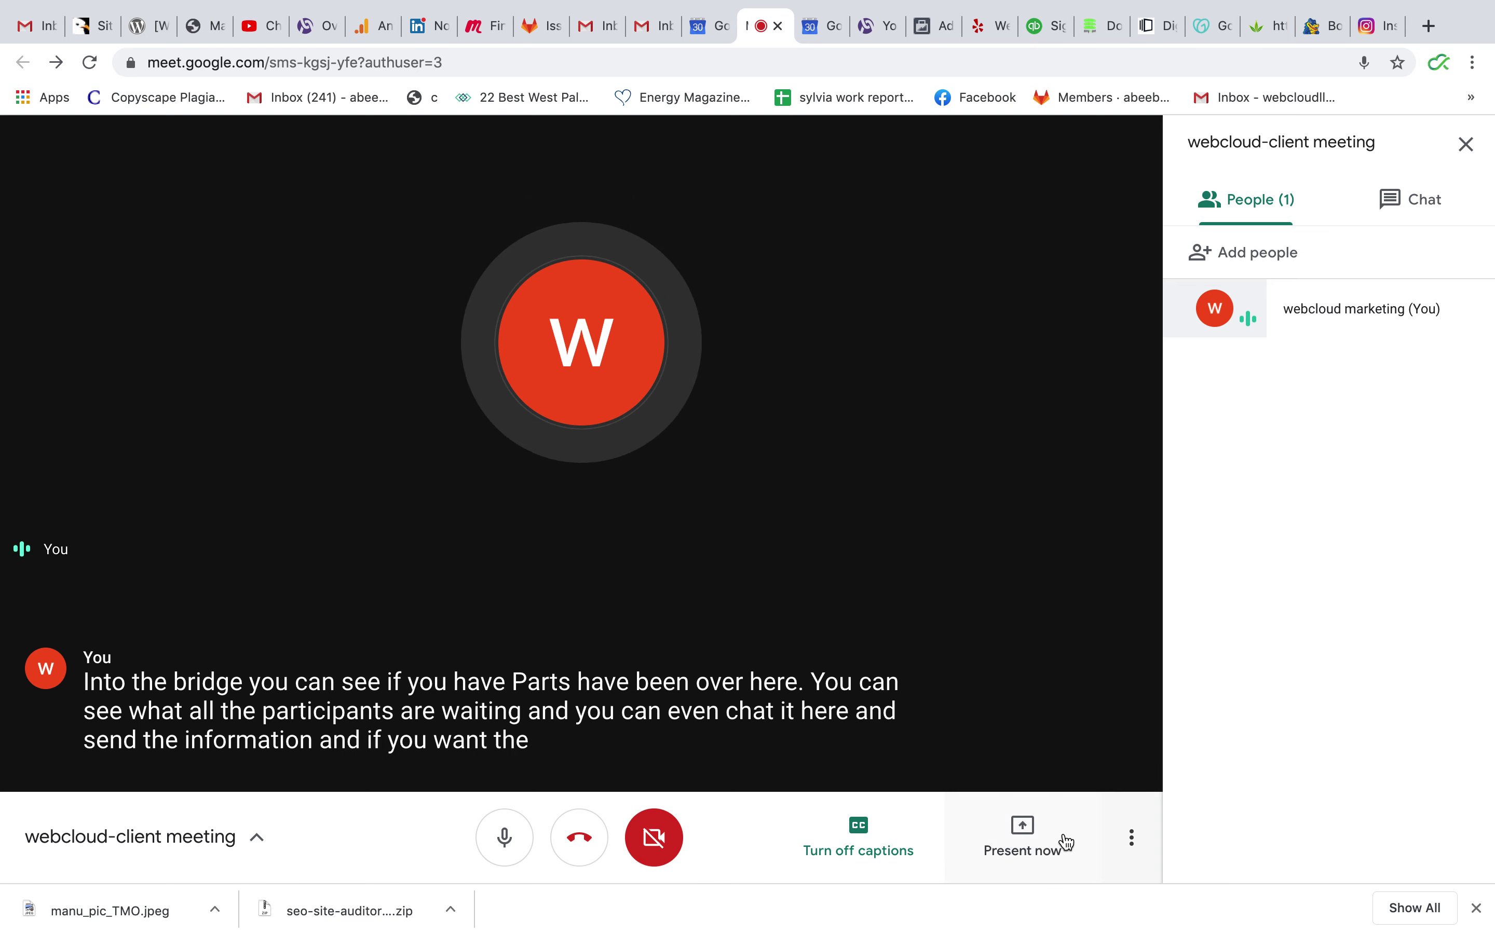
pyautogui.click(1026, 833)
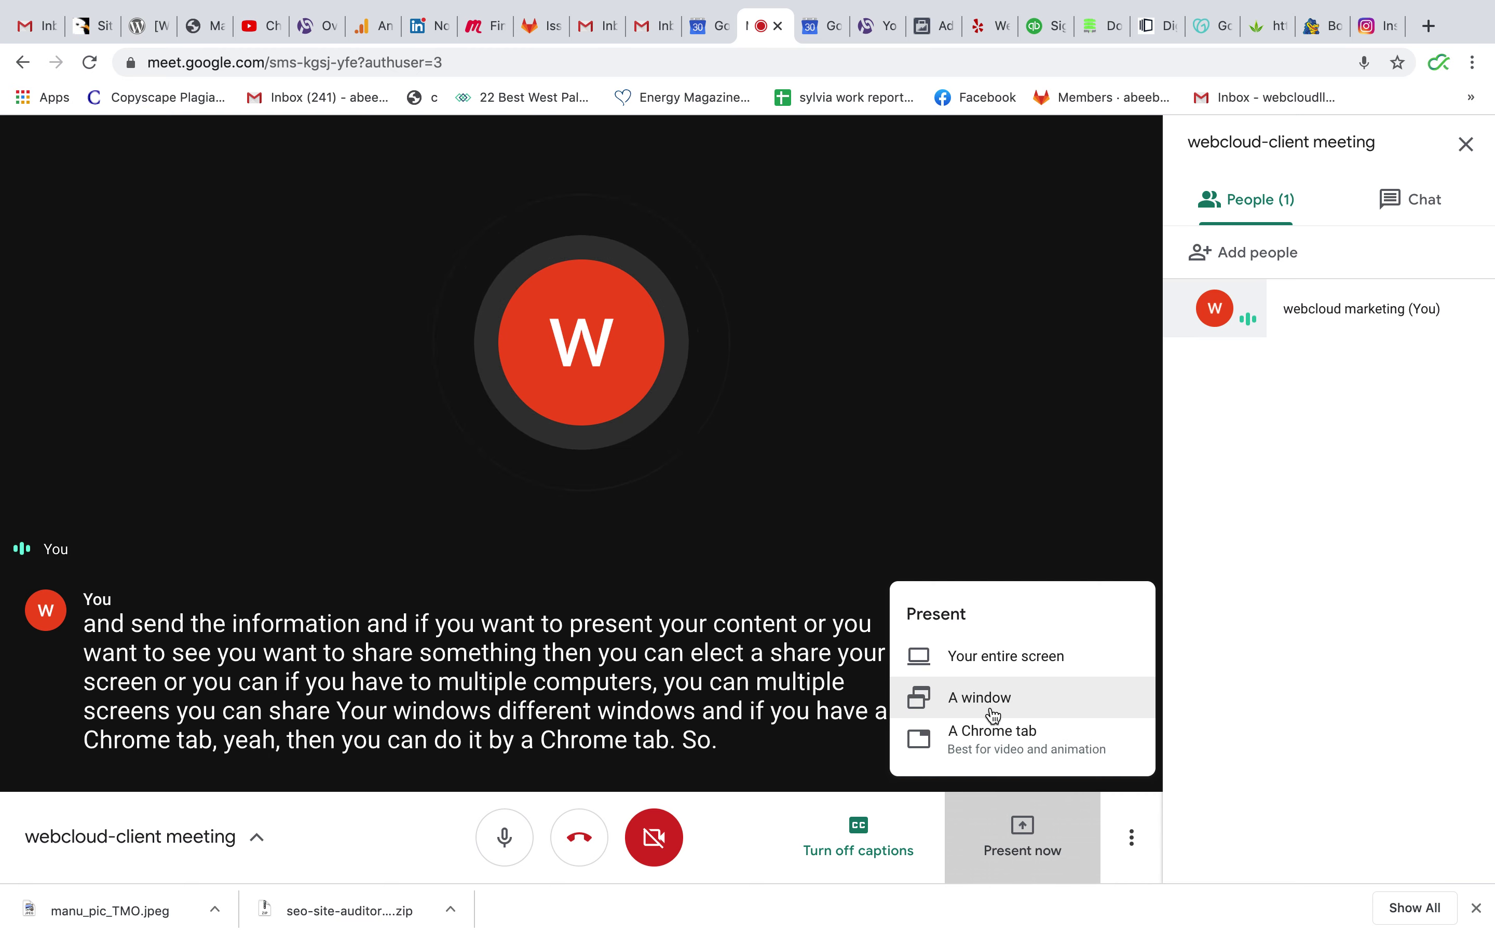
pyautogui.click(945, 452)
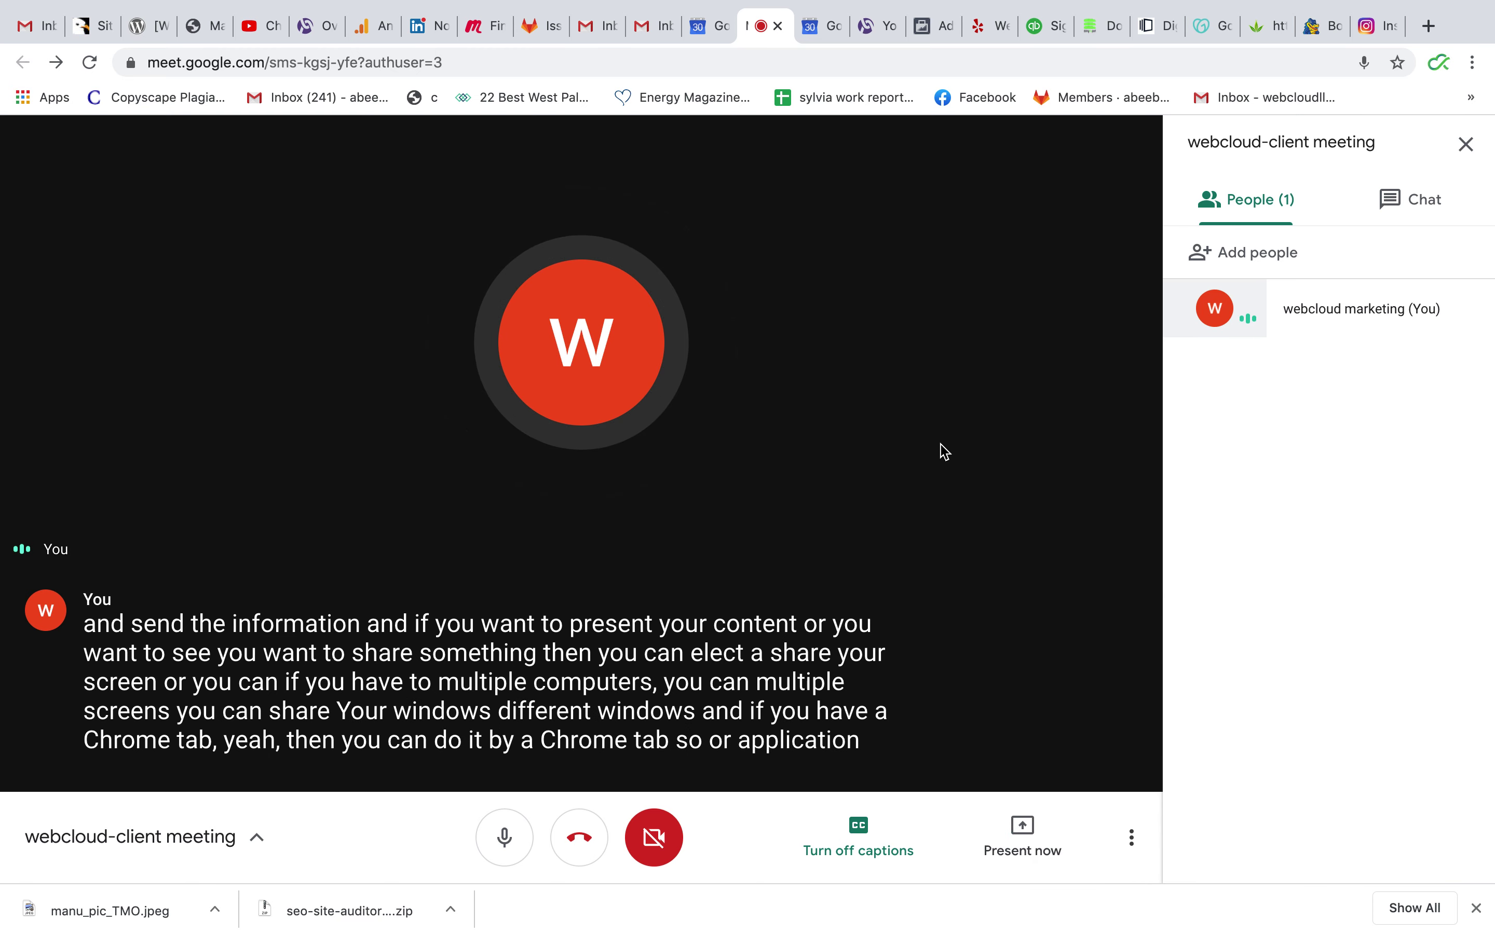
# Step: Check the call's additional options and audio settings, and turn off captions
pyautogui.click(1132, 847)
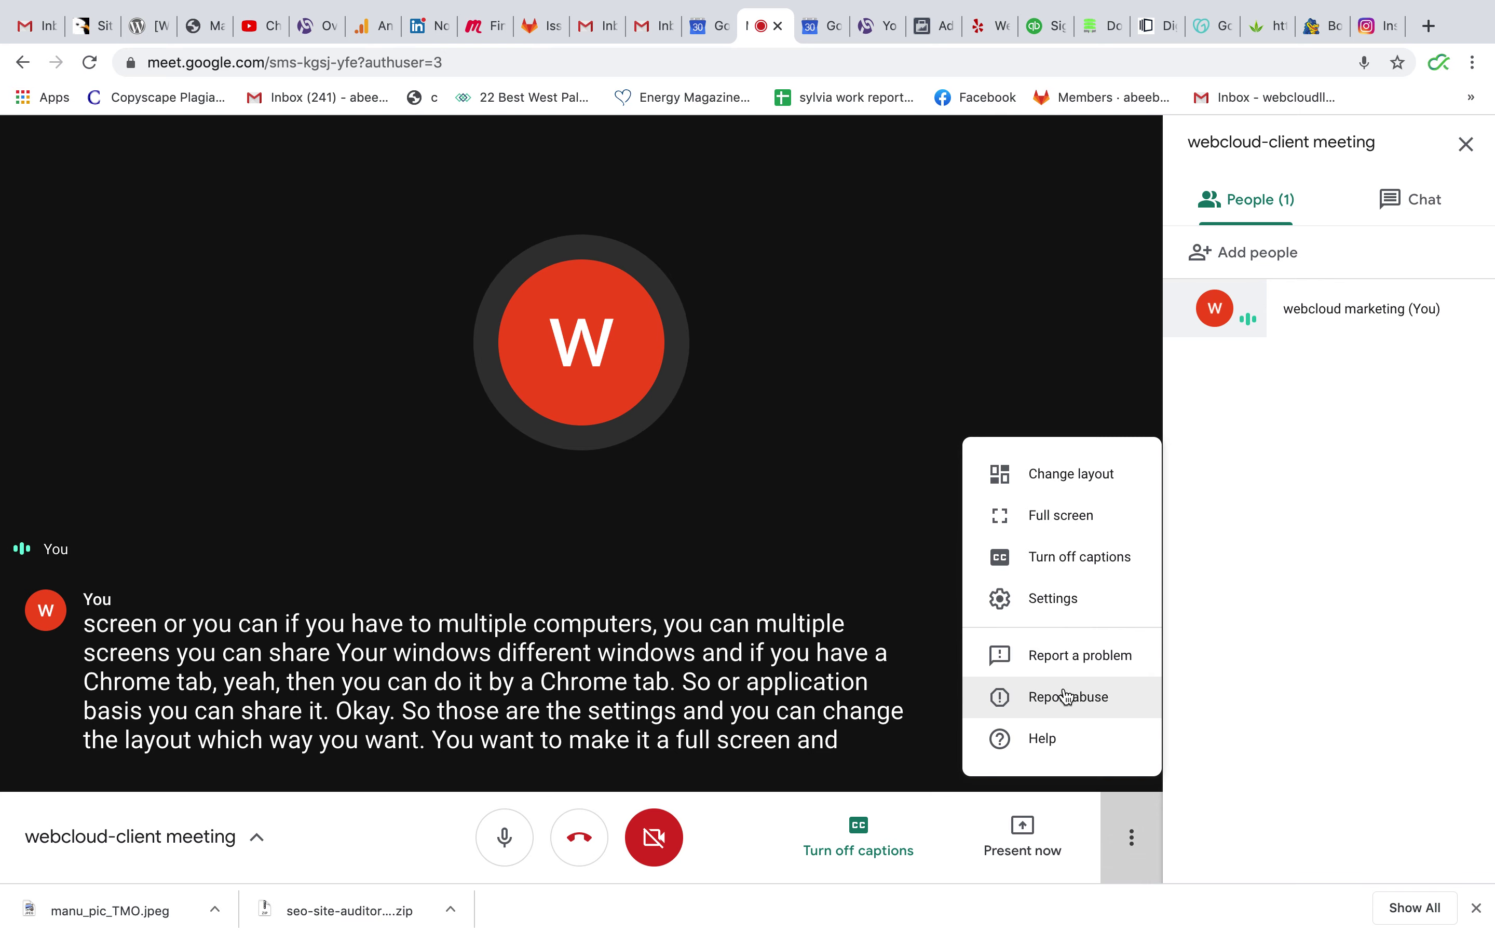
pyautogui.click(1050, 597)
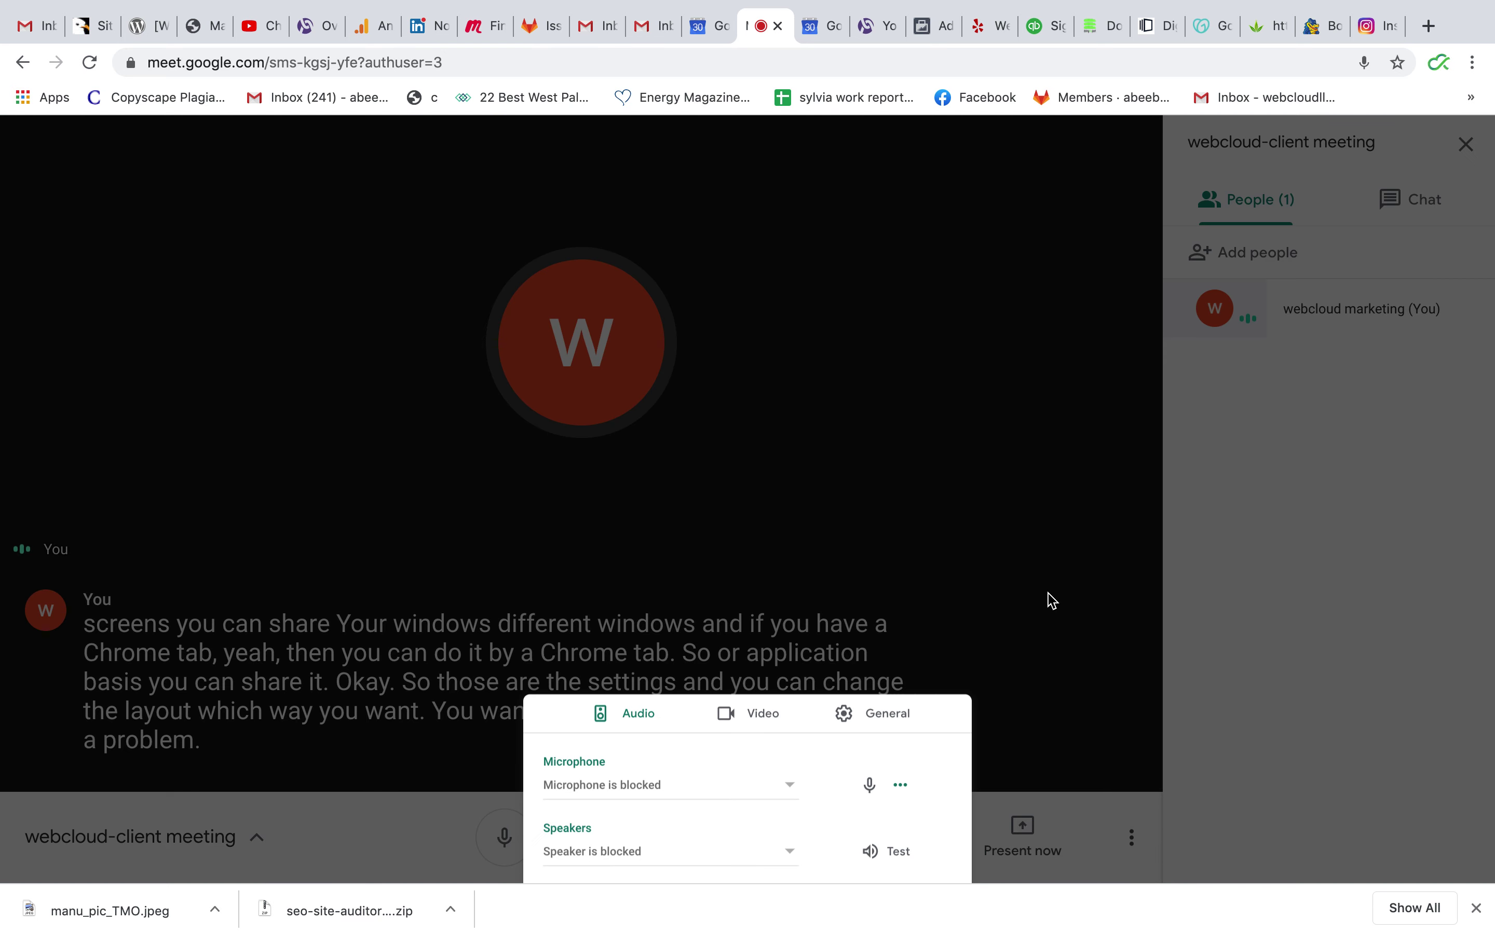
pyautogui.click(979, 710)
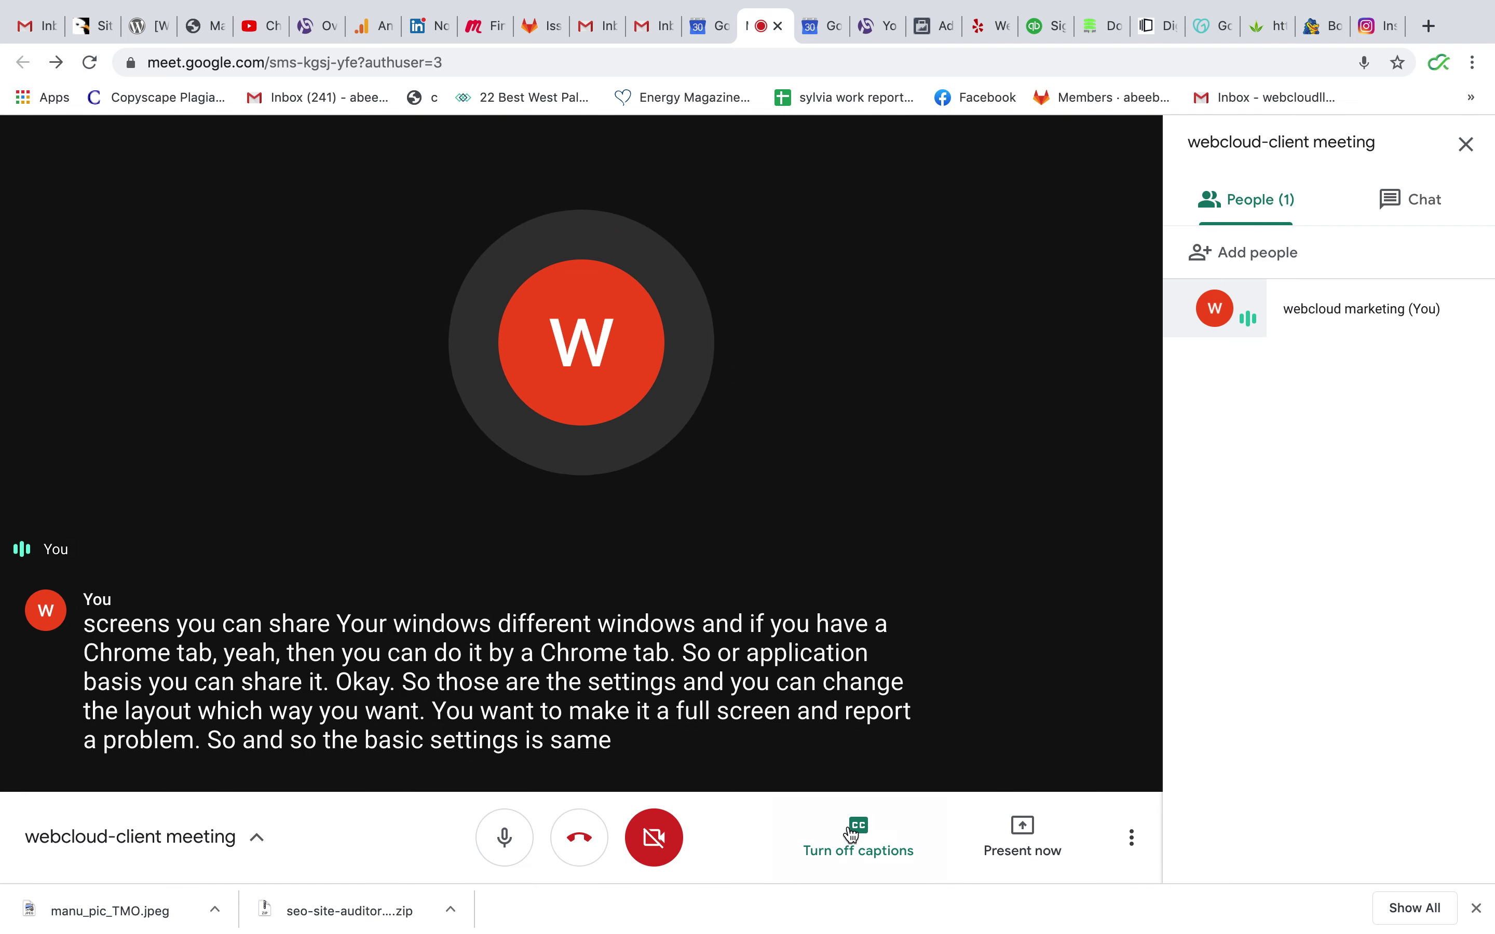
pyautogui.click(850, 834)
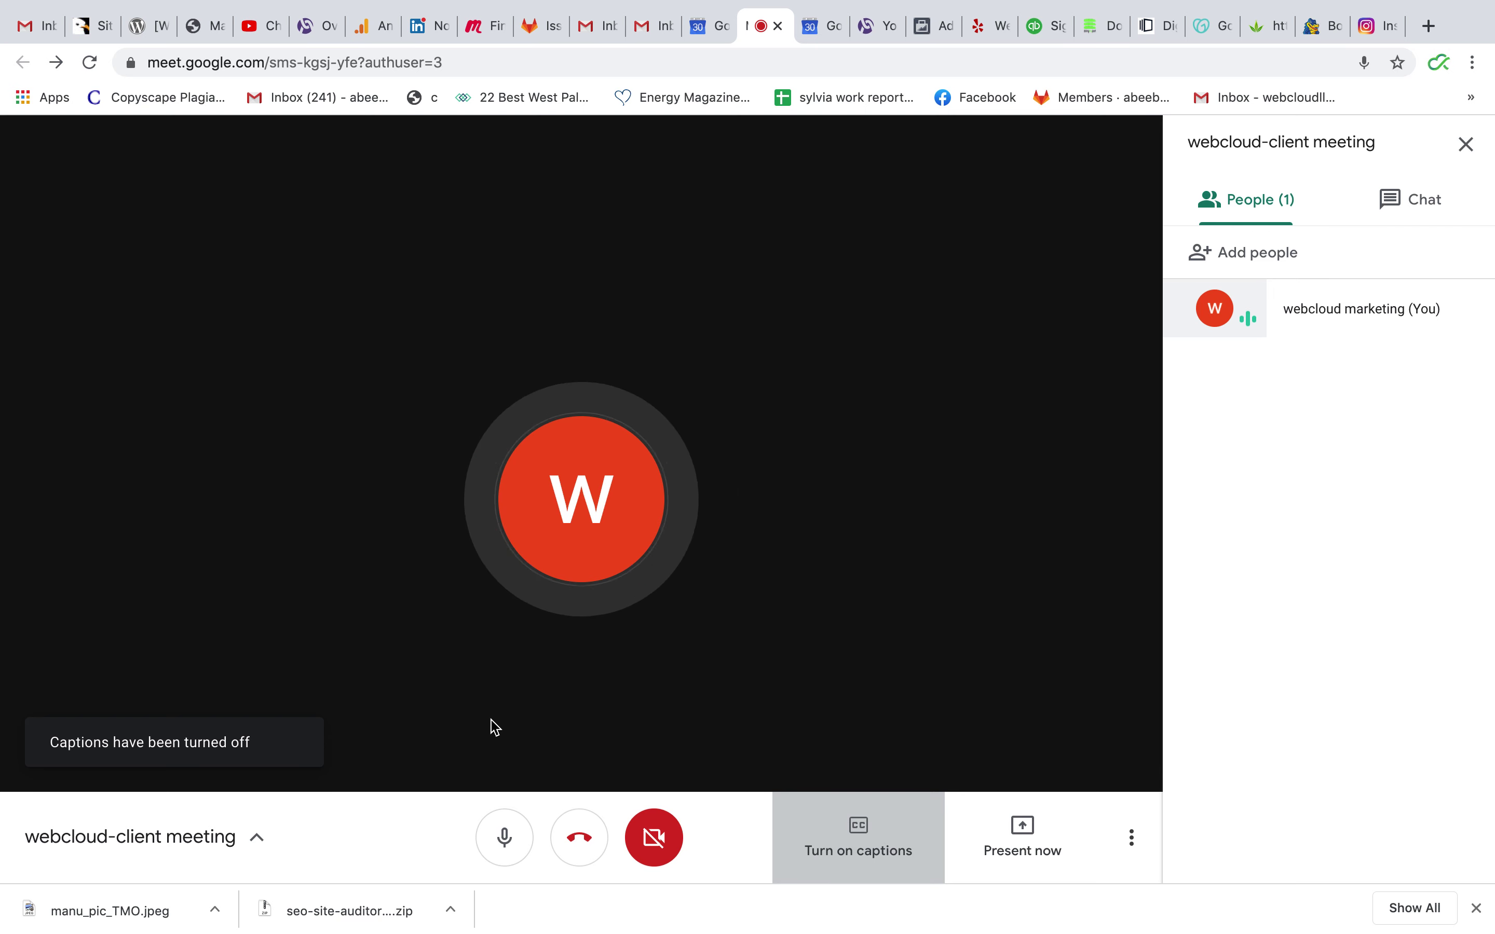
# Step: Review the webcloud-client meeting's details, joining info and attachments within the call
pyautogui.click(251, 847)
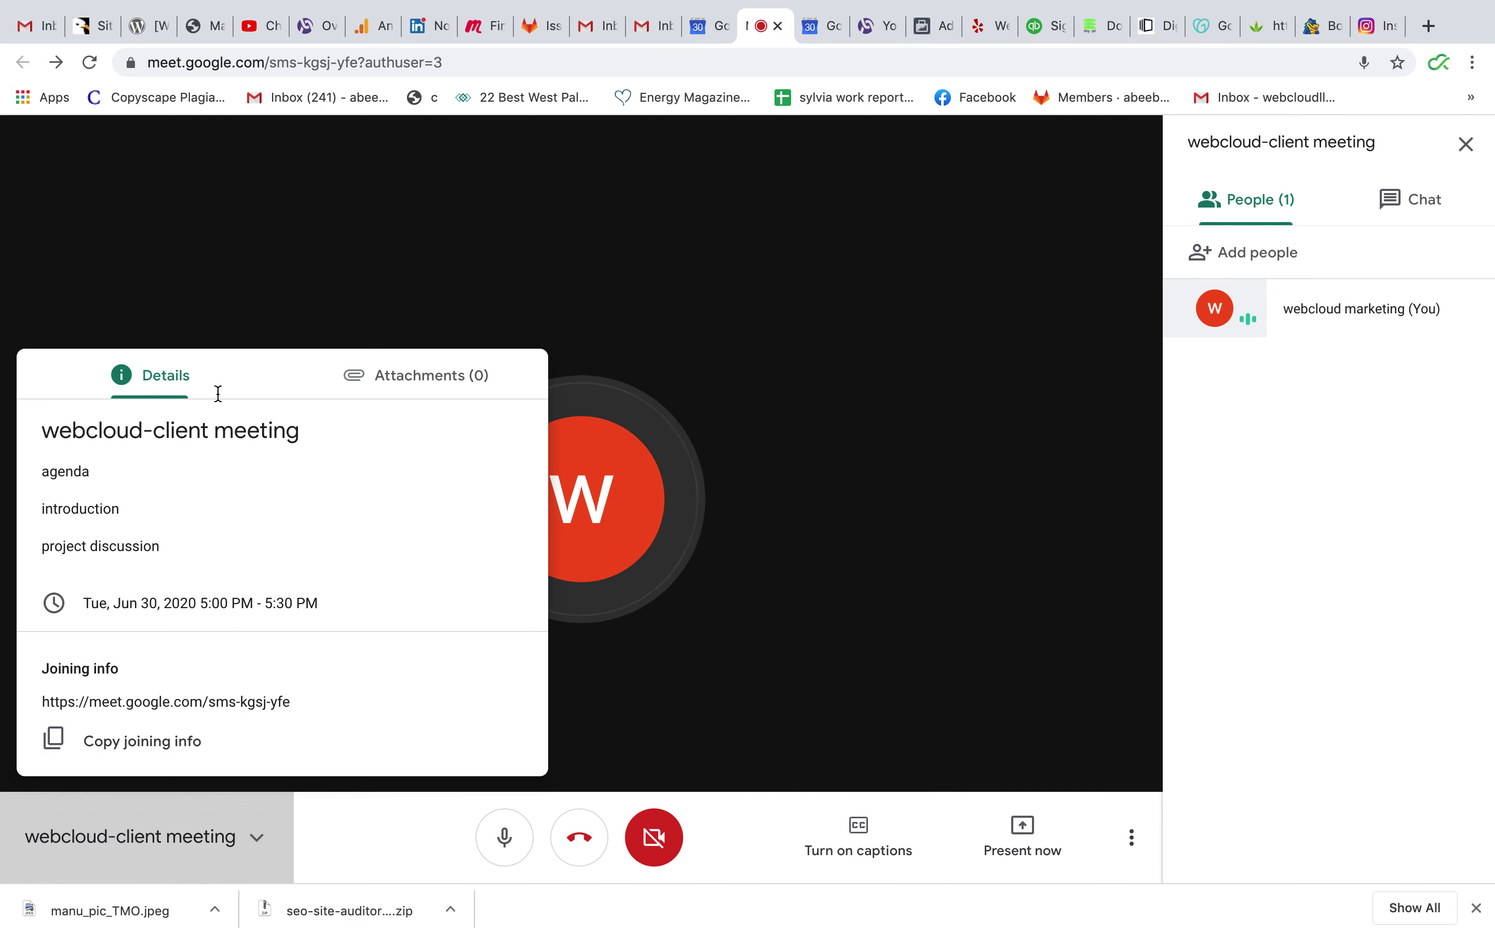
pyautogui.click(416, 379)
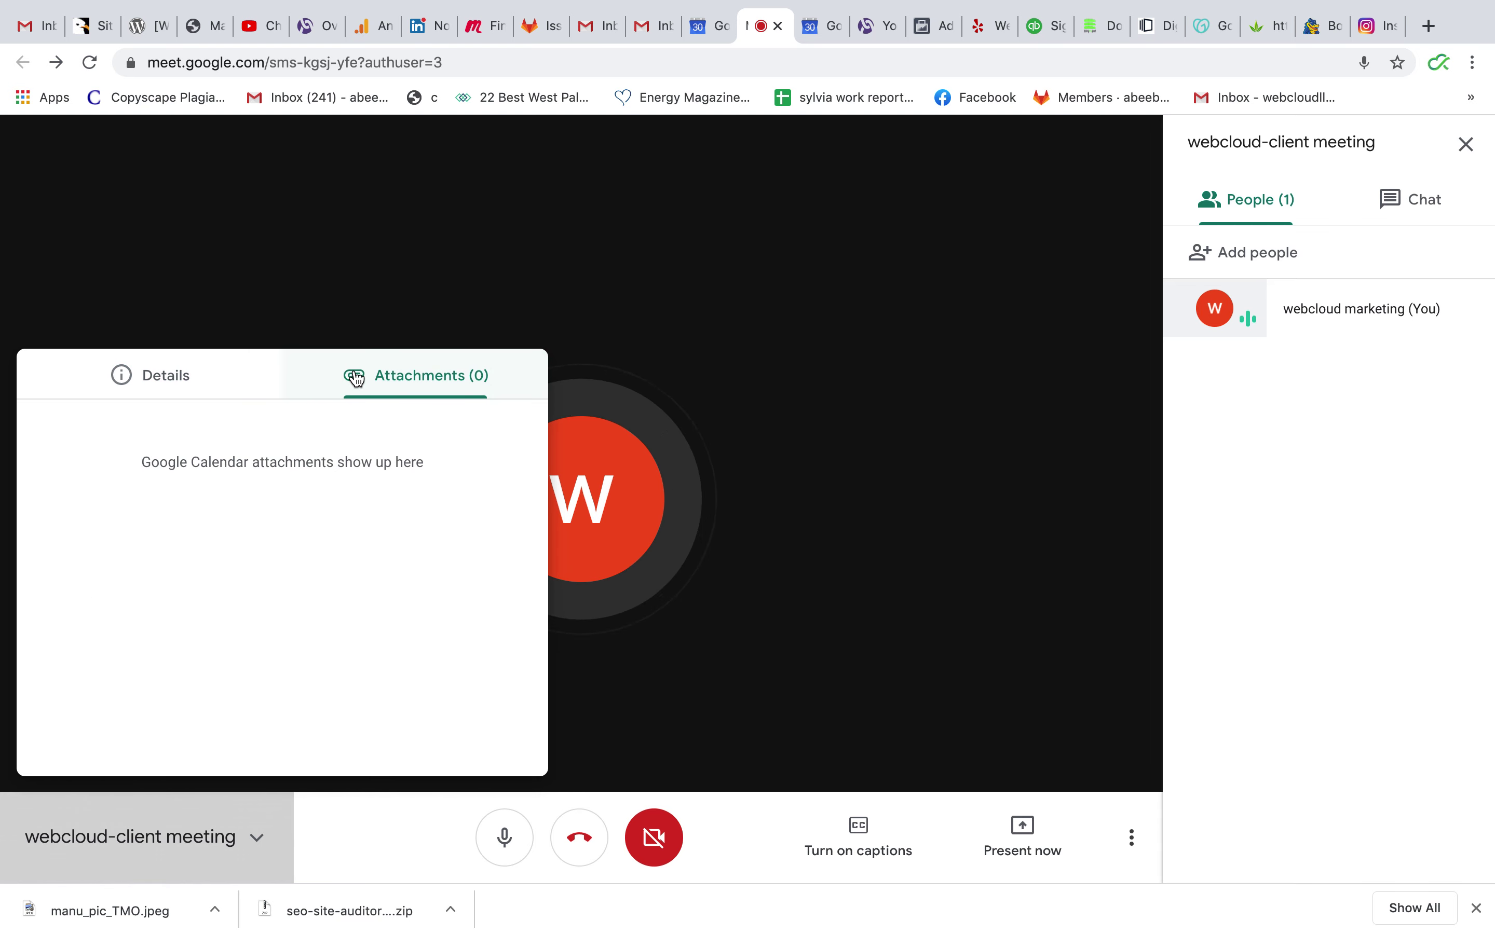
pyautogui.click(161, 382)
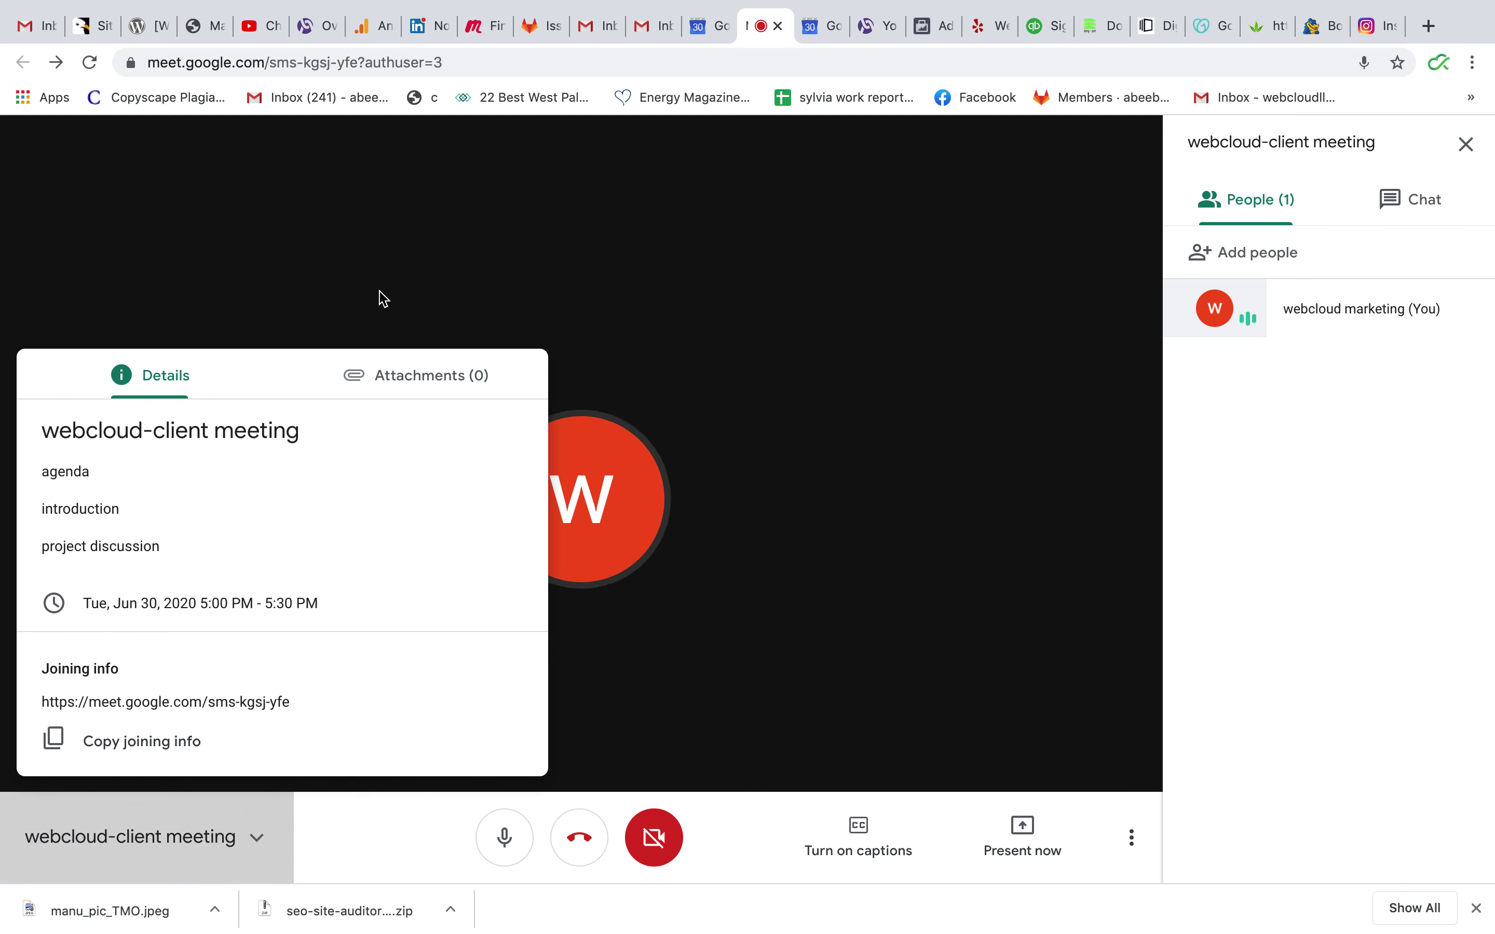
pyautogui.click(470, 280)
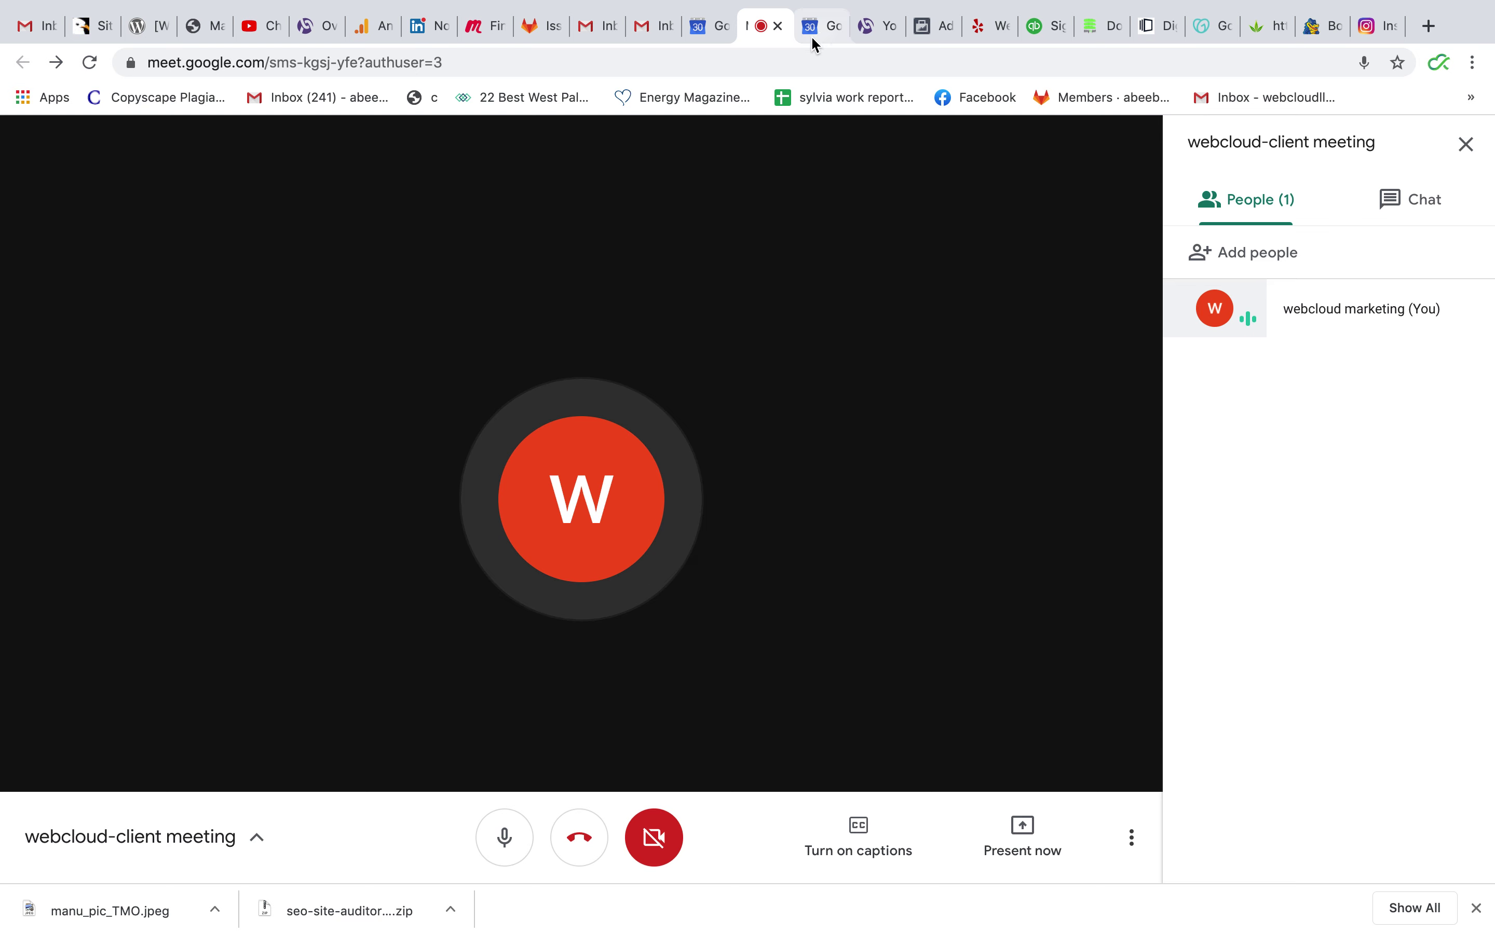
# Step: Leave the webcloud-client meeting and close both its call page and the calendar page showing its details
pyautogui.click(581, 841)
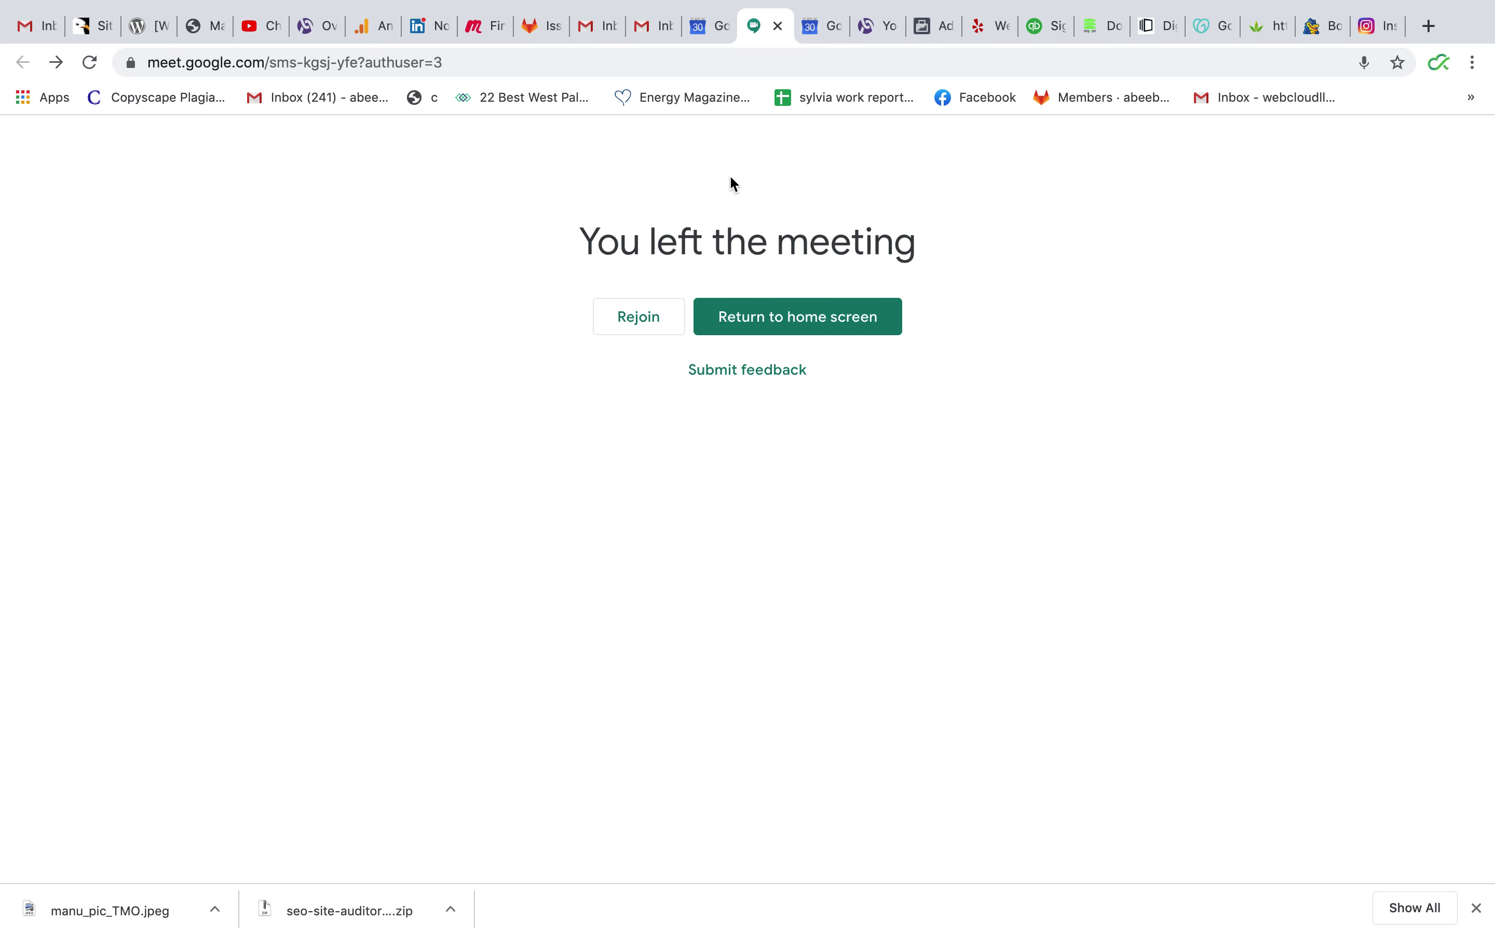
pyautogui.click(623, 315)
pyautogui.click(624, 319)
pyautogui.click(779, 30)
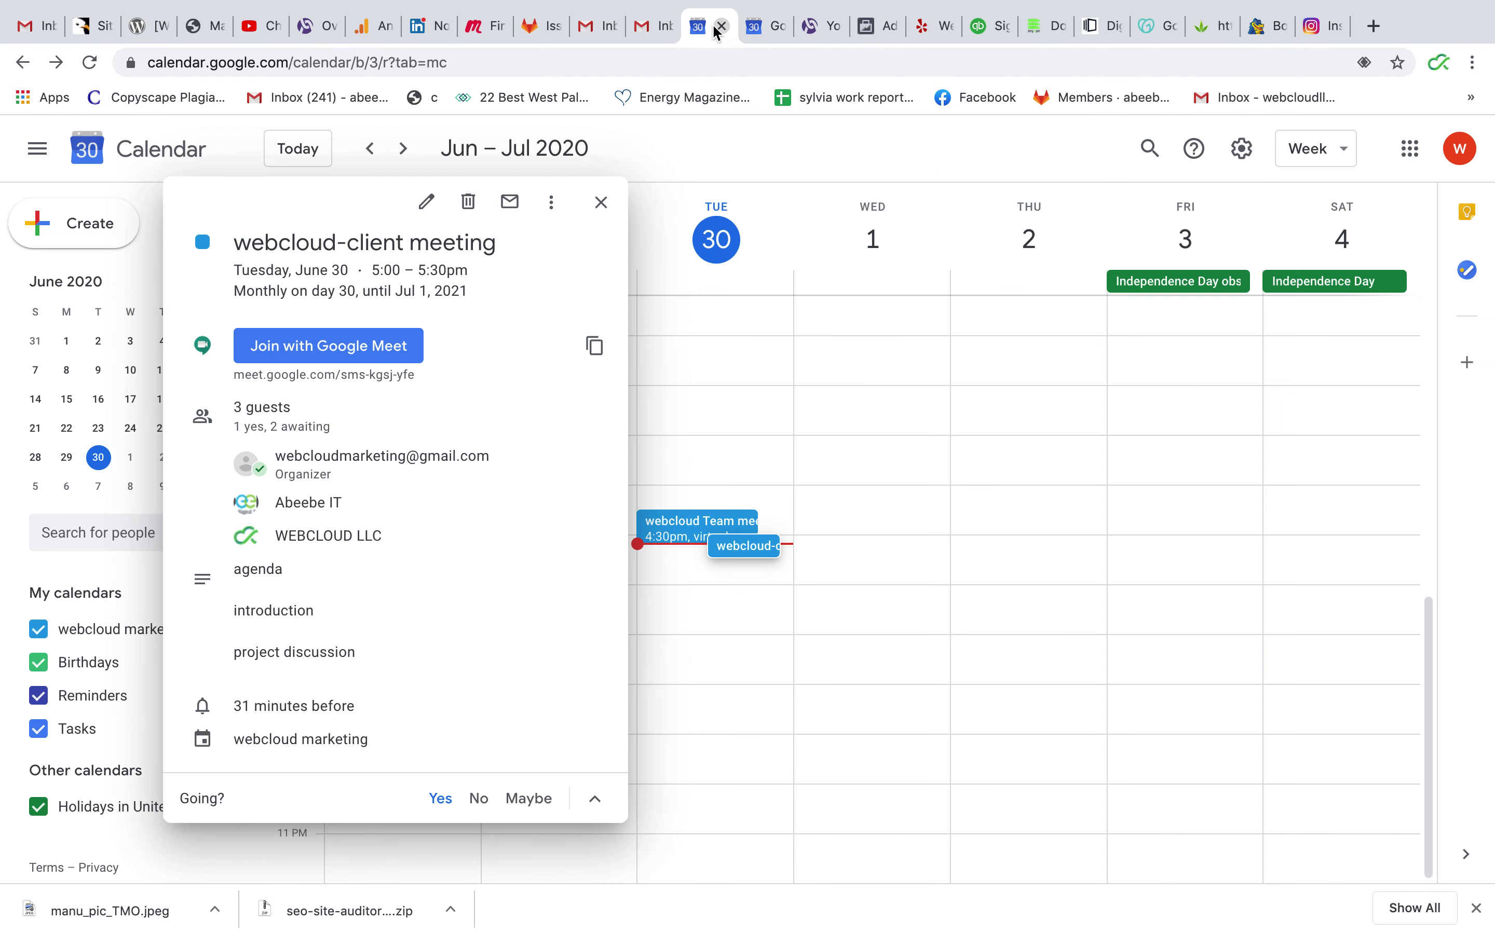
pyautogui.click(663, 28)
pyautogui.click(735, 30)
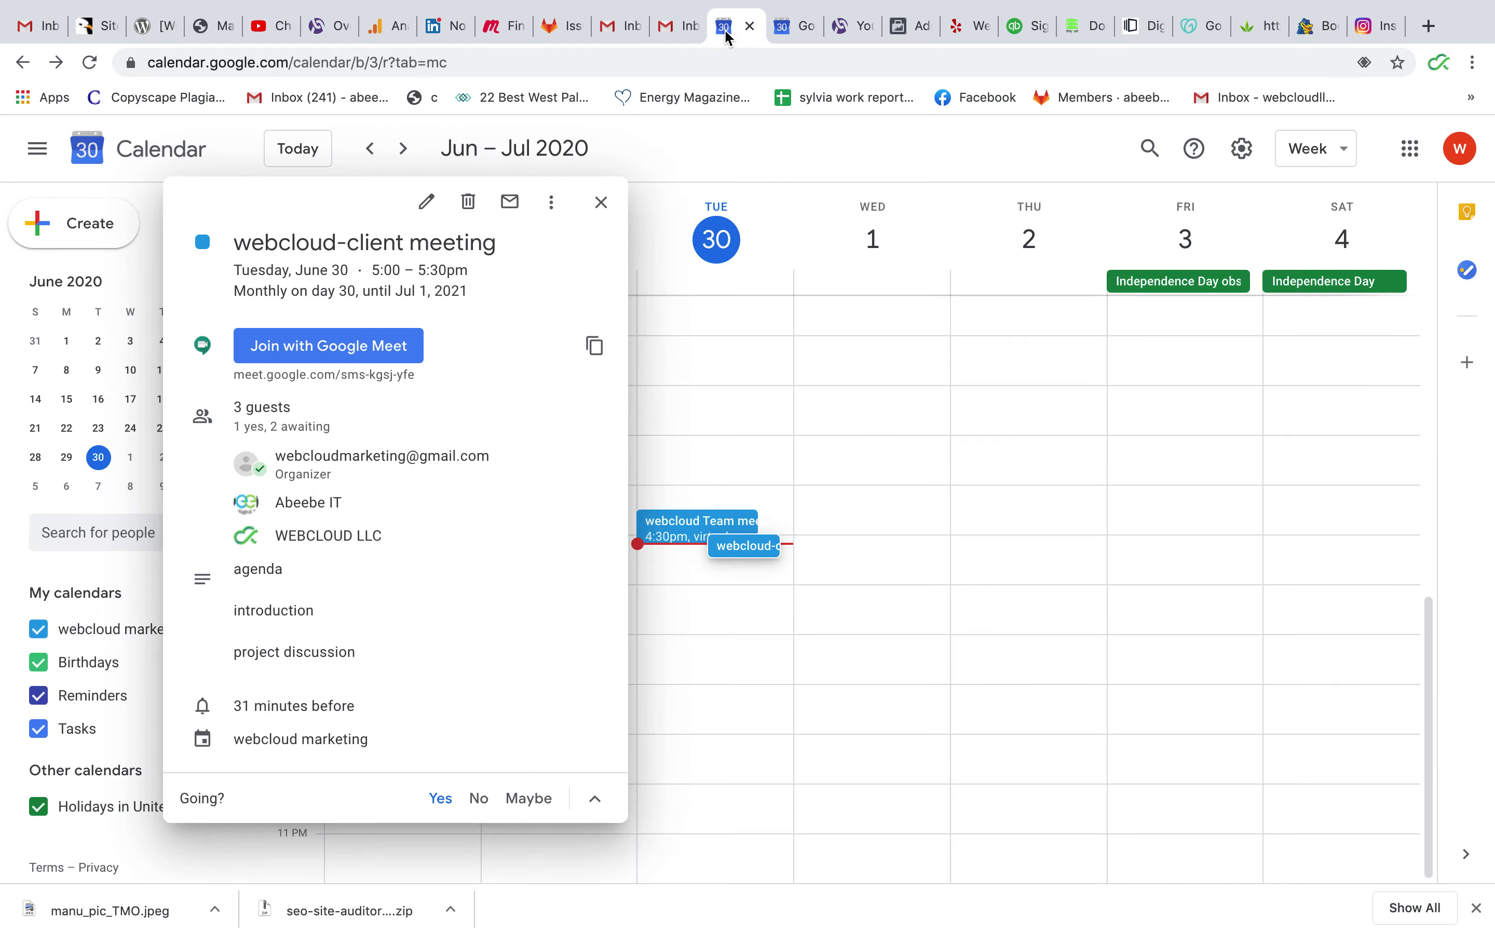
pyautogui.click(750, 27)
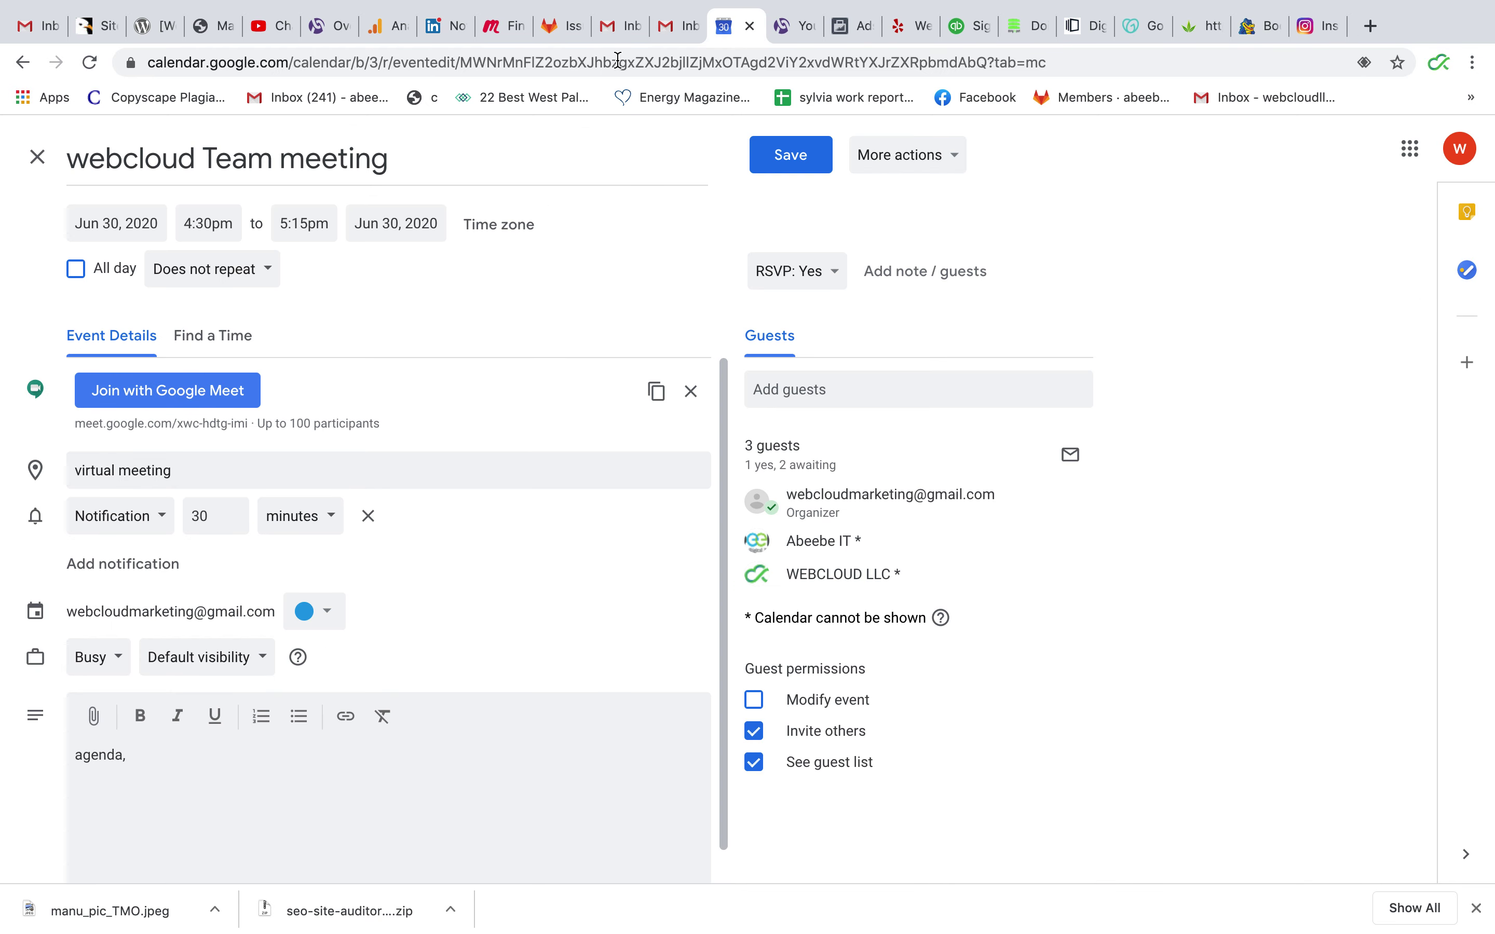
# Step: Start an instant meeting from Gmail with the camera off, and close it without joining
pyautogui.click(680, 35)
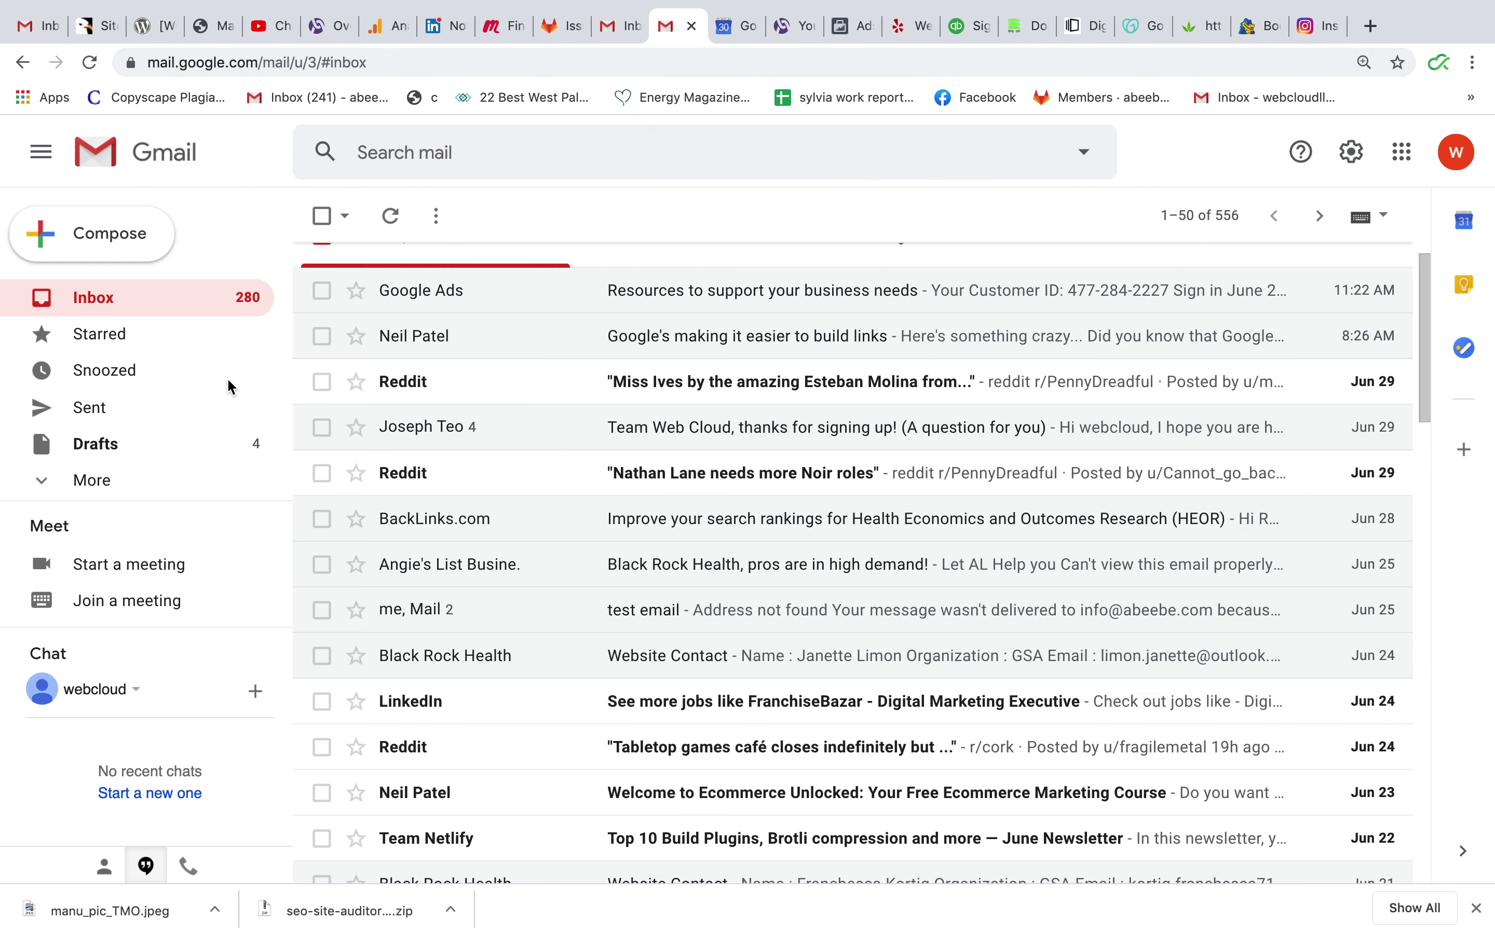
pyautogui.click(120, 576)
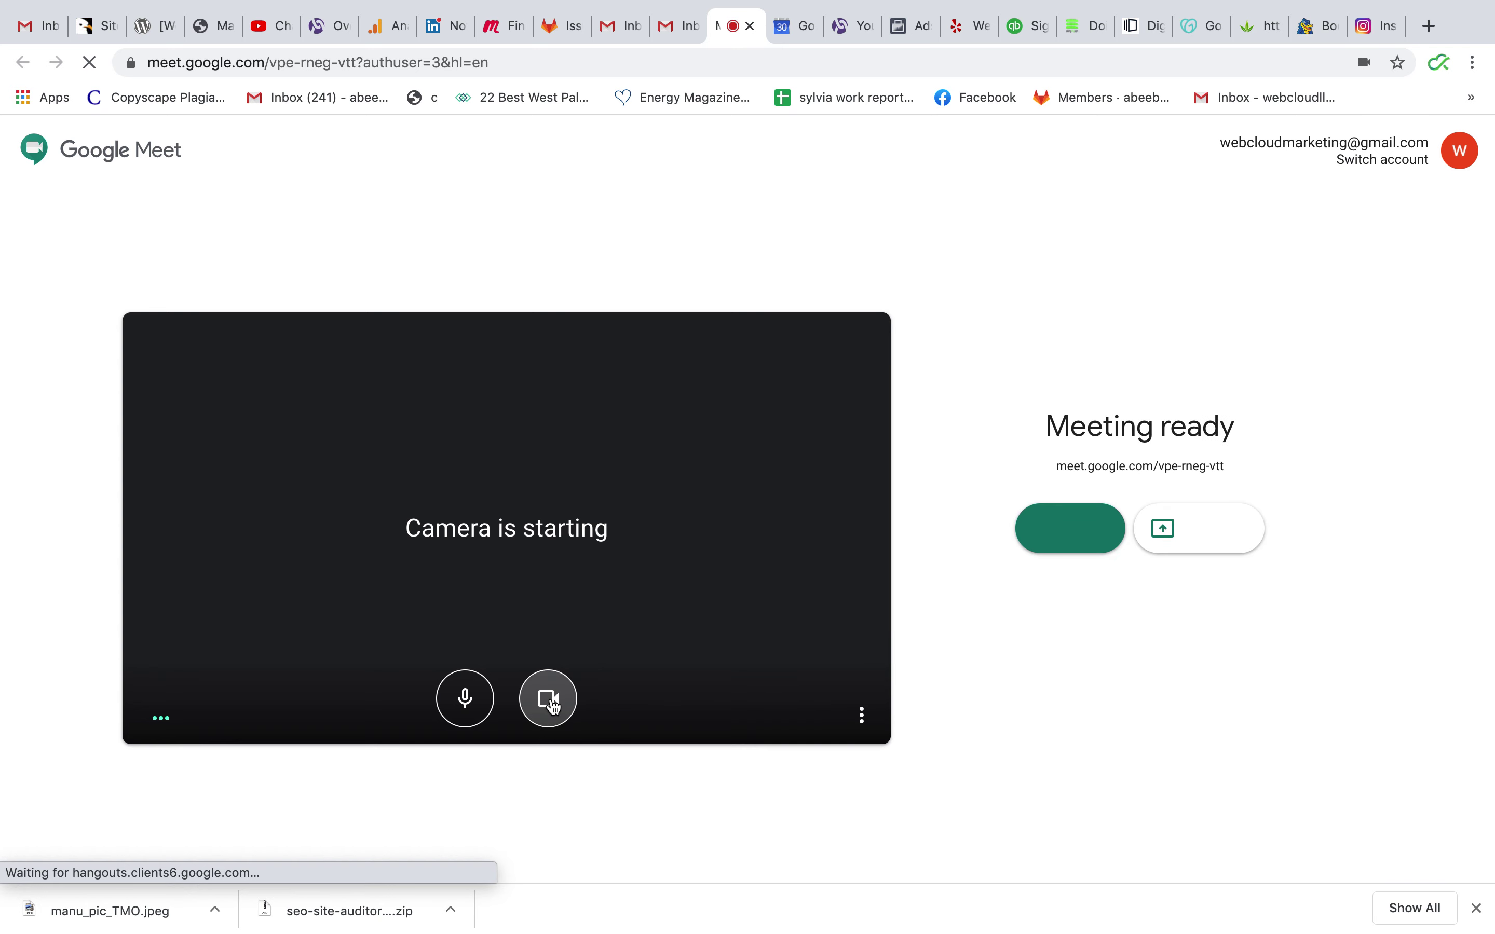
pyautogui.click(548, 700)
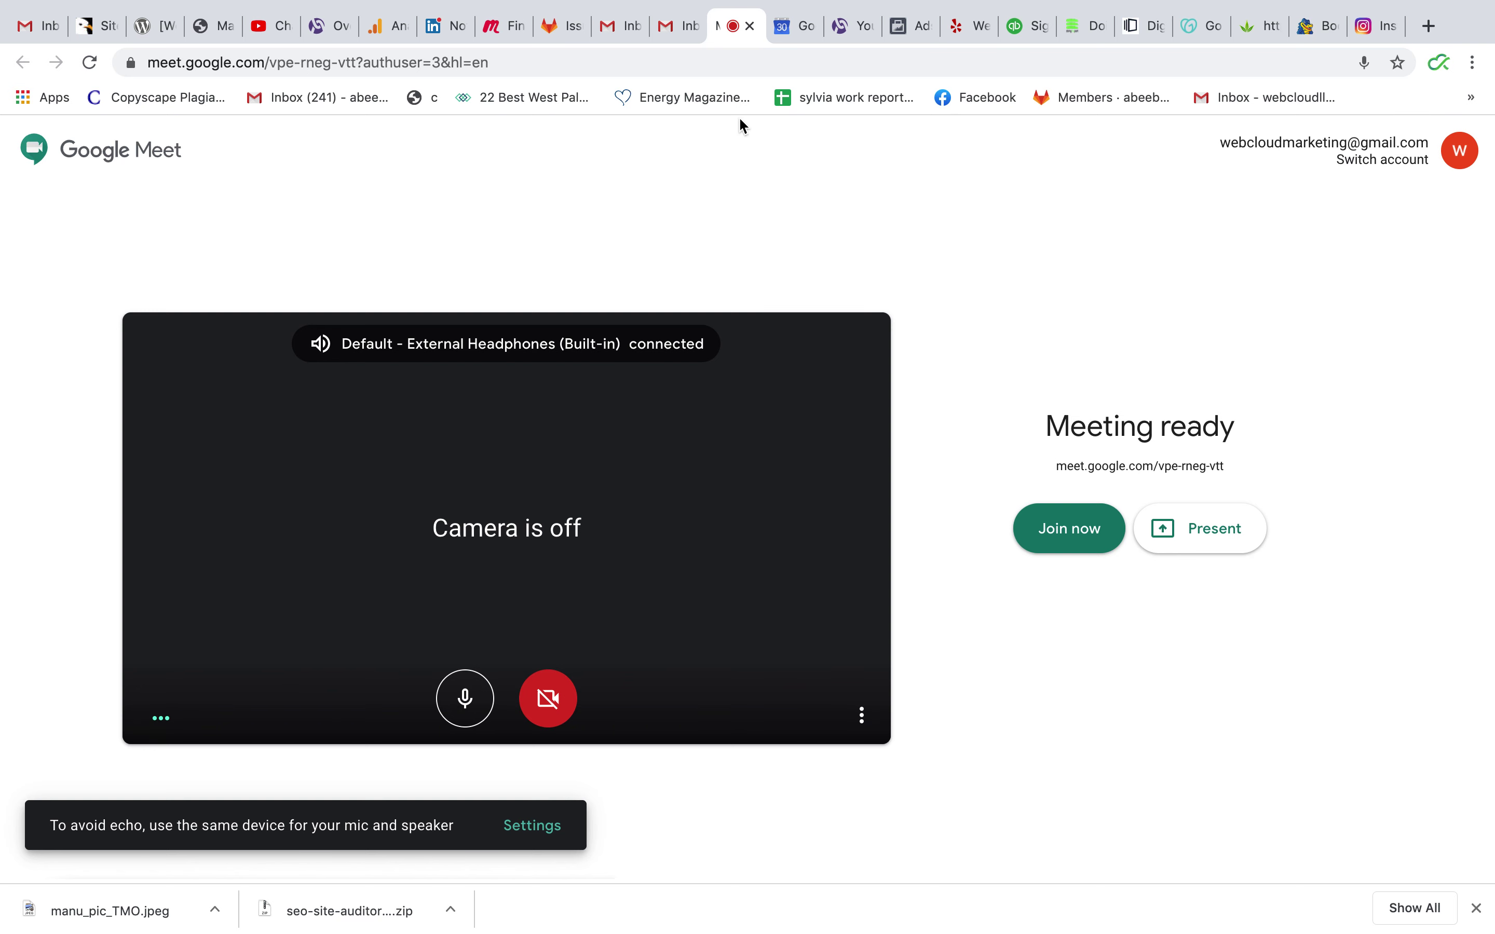
pyautogui.click(750, 28)
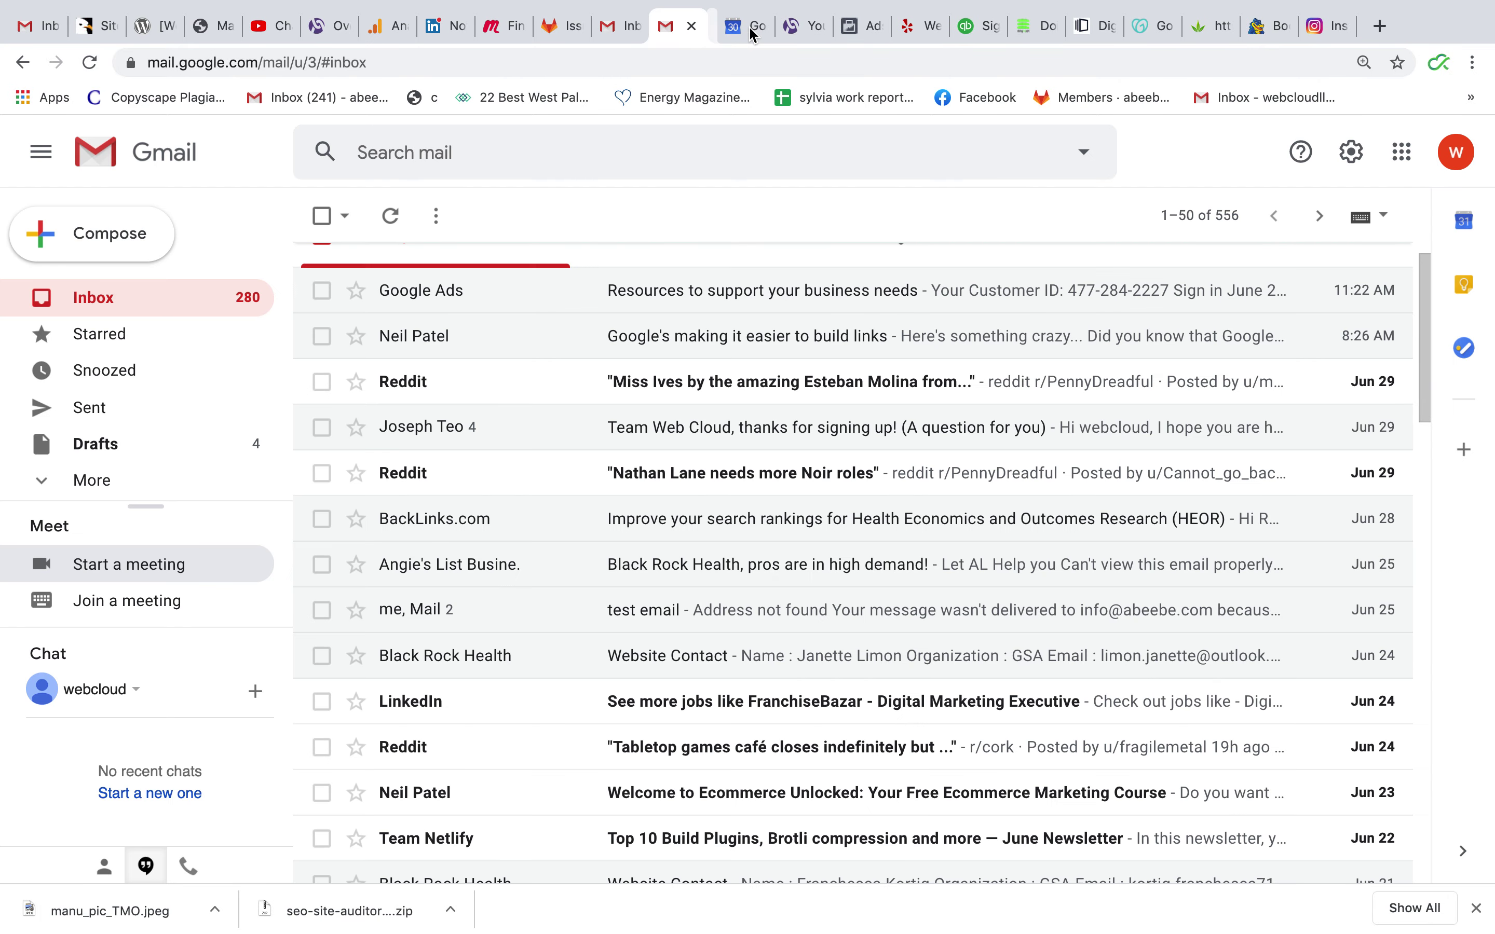
# Step: Inspect Gmail's prompt for joining by meeting code and find the webcloud Team meeting's Meet code in its calendar event
pyautogui.click(124, 608)
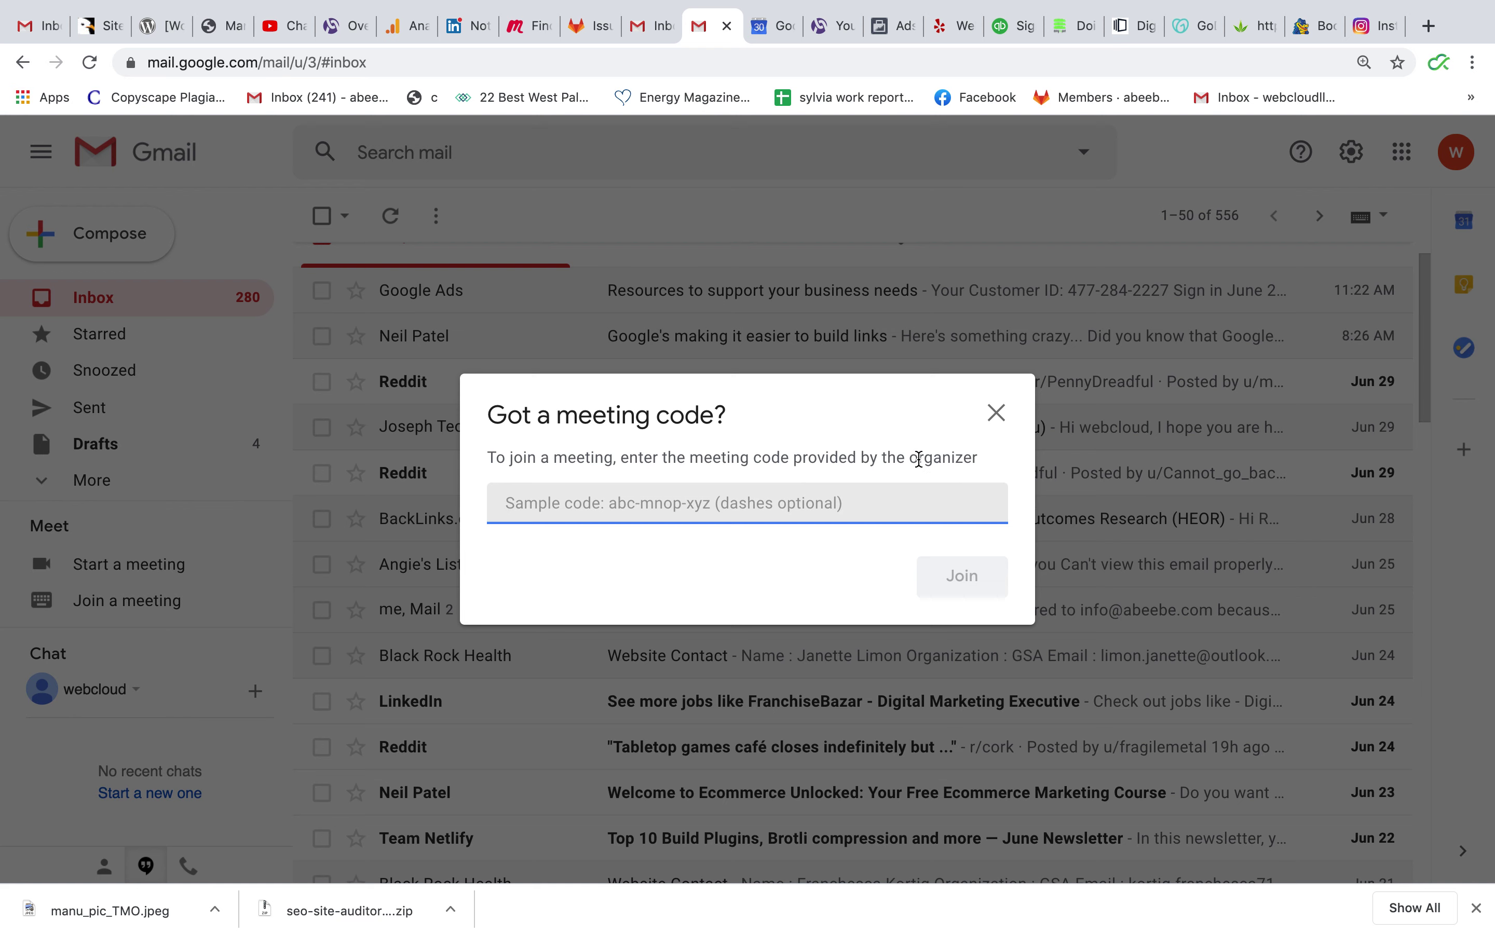
pyautogui.click(996, 415)
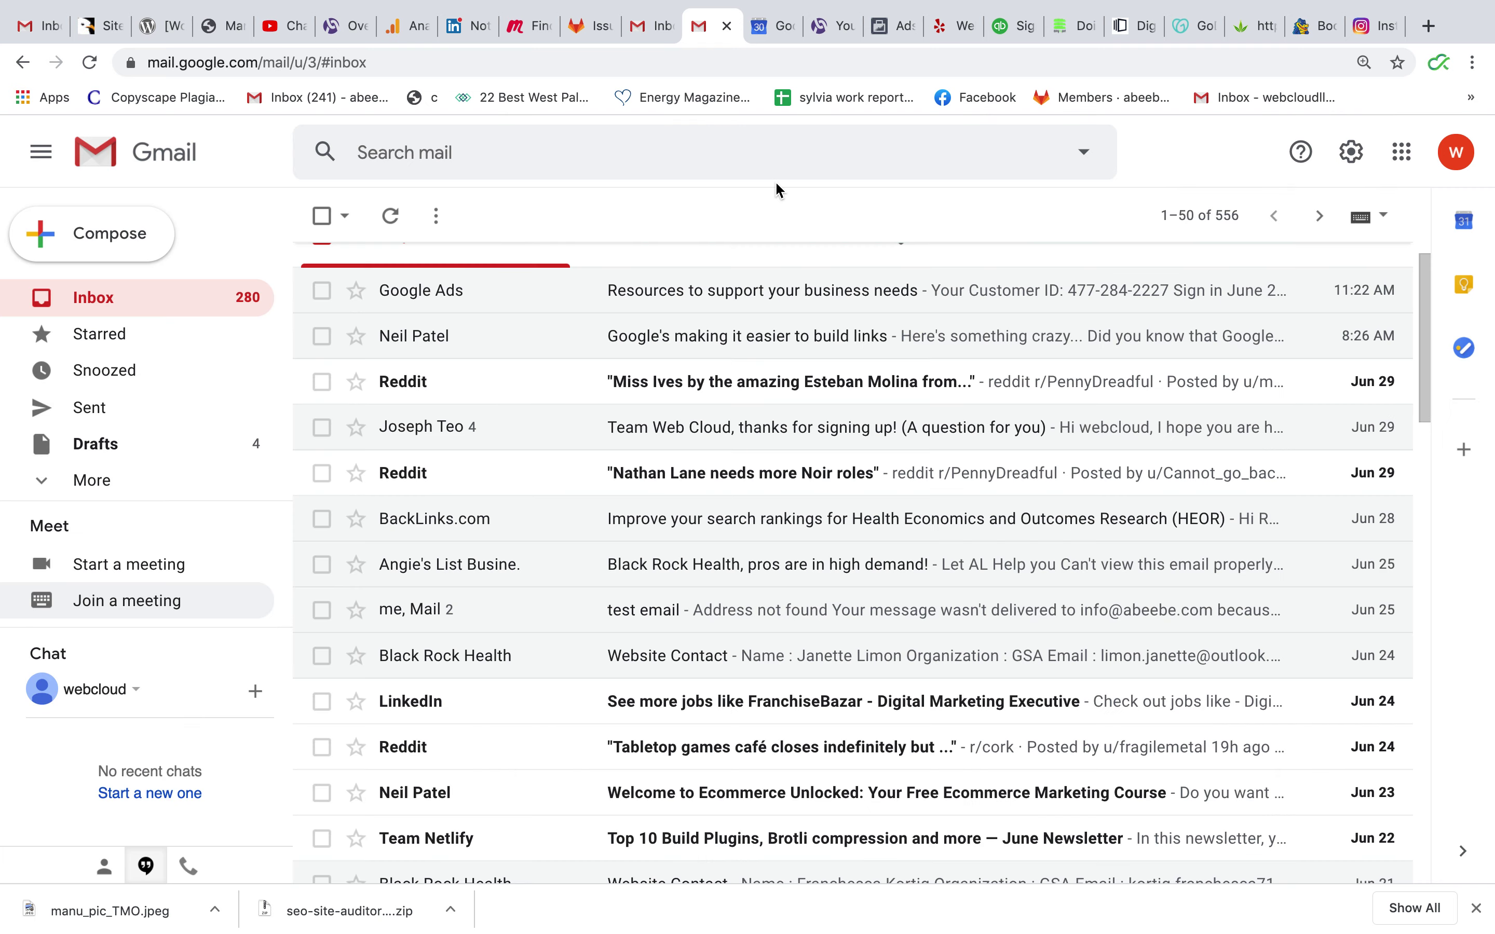
pyautogui.click(772, 26)
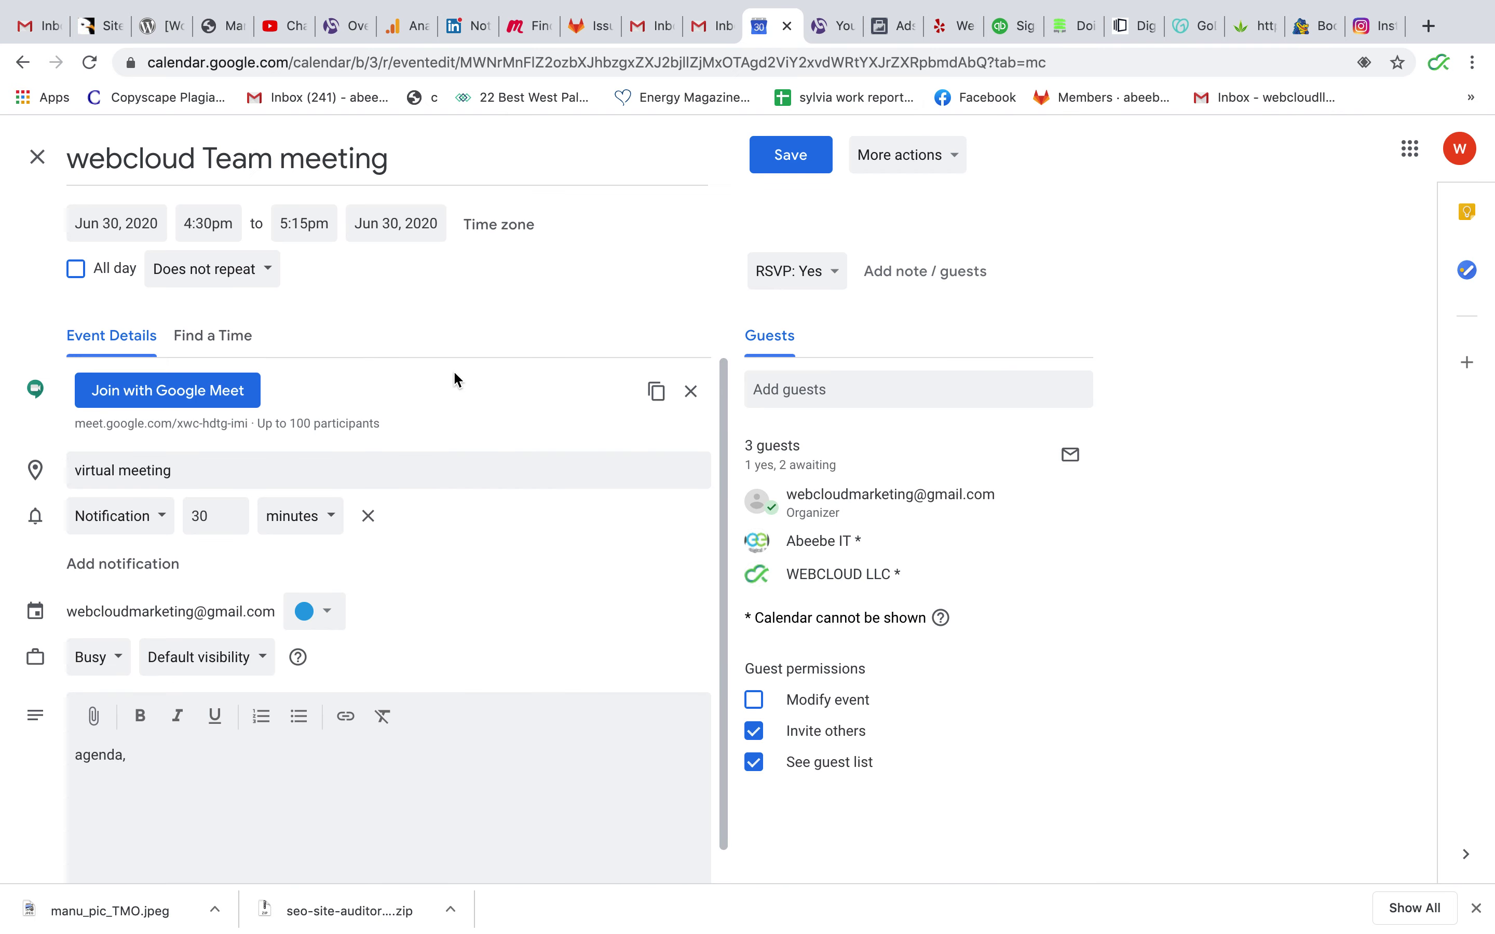
pyautogui.moveTo(250, 424); pyautogui.dragTo(106, 424)
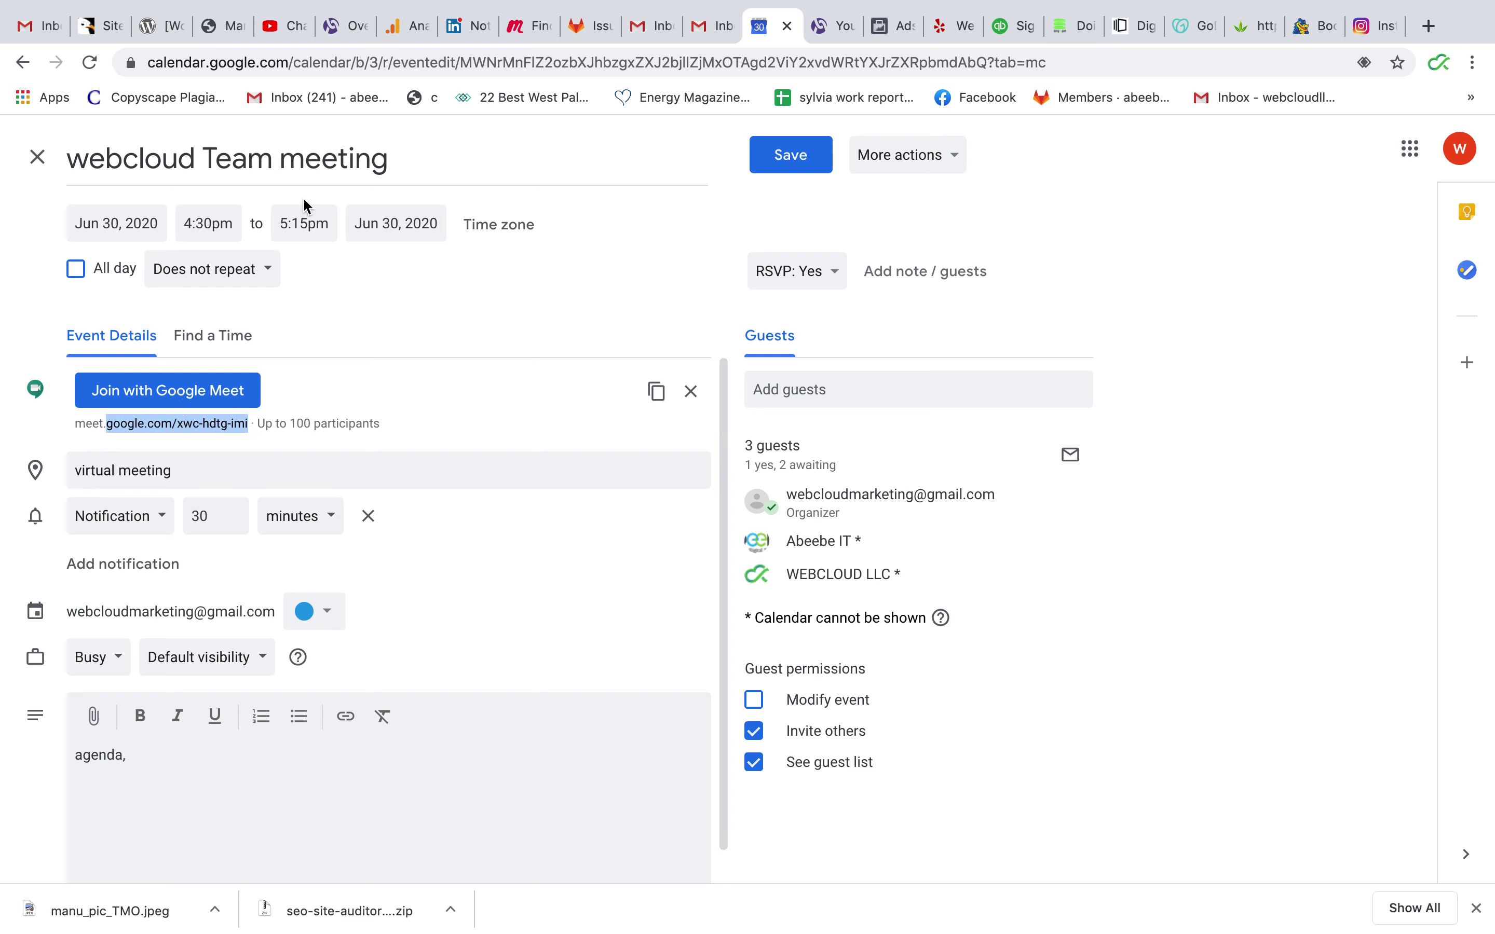
pyautogui.click(708, 28)
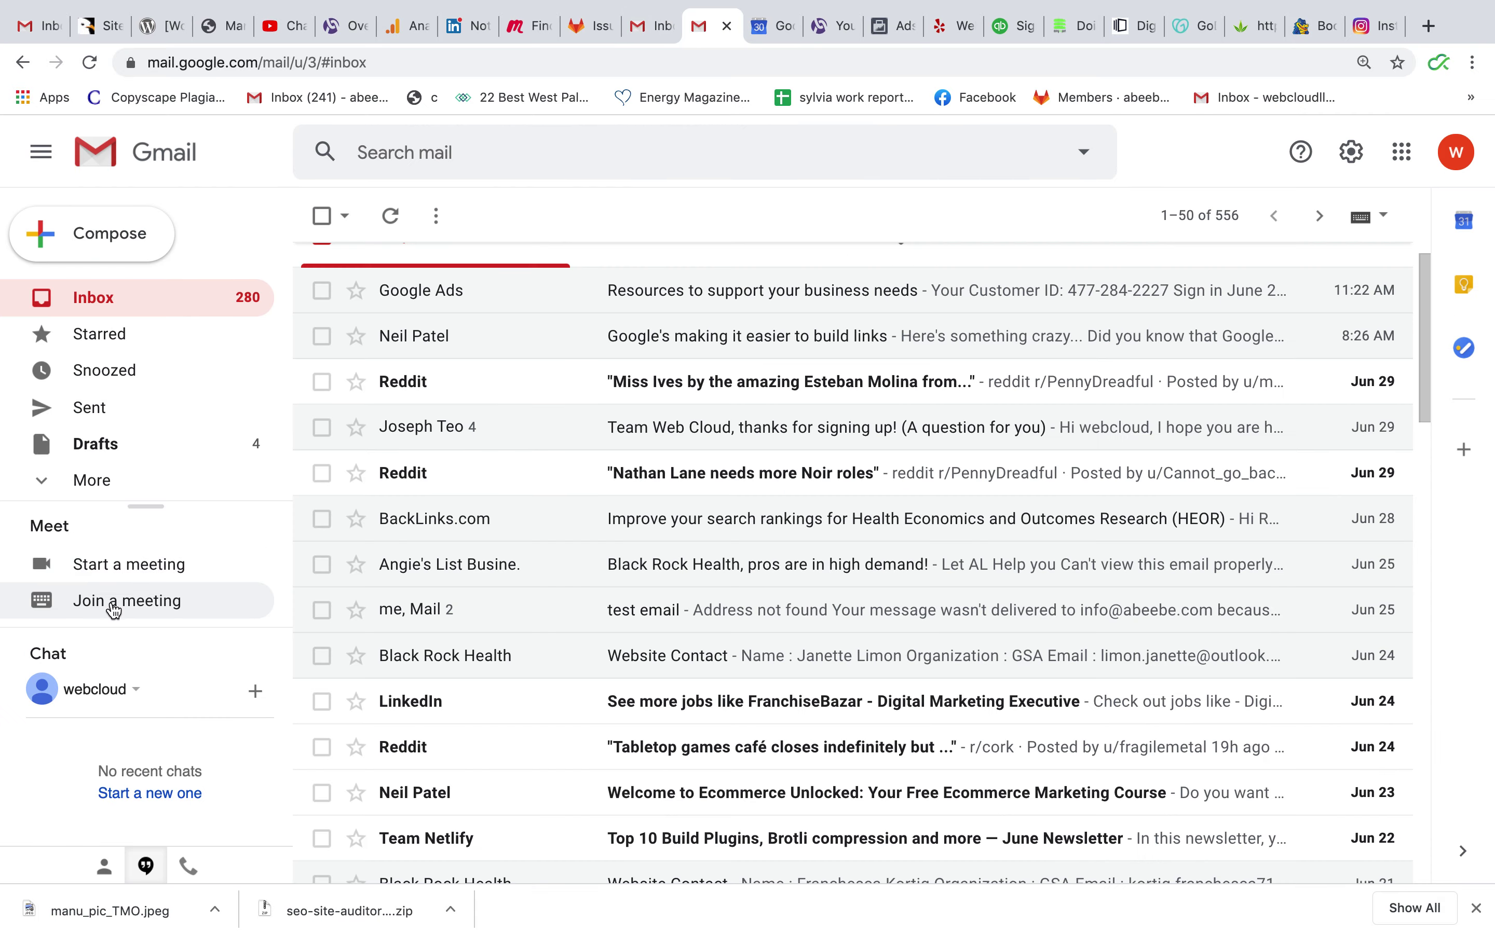
pyautogui.click(127, 597)
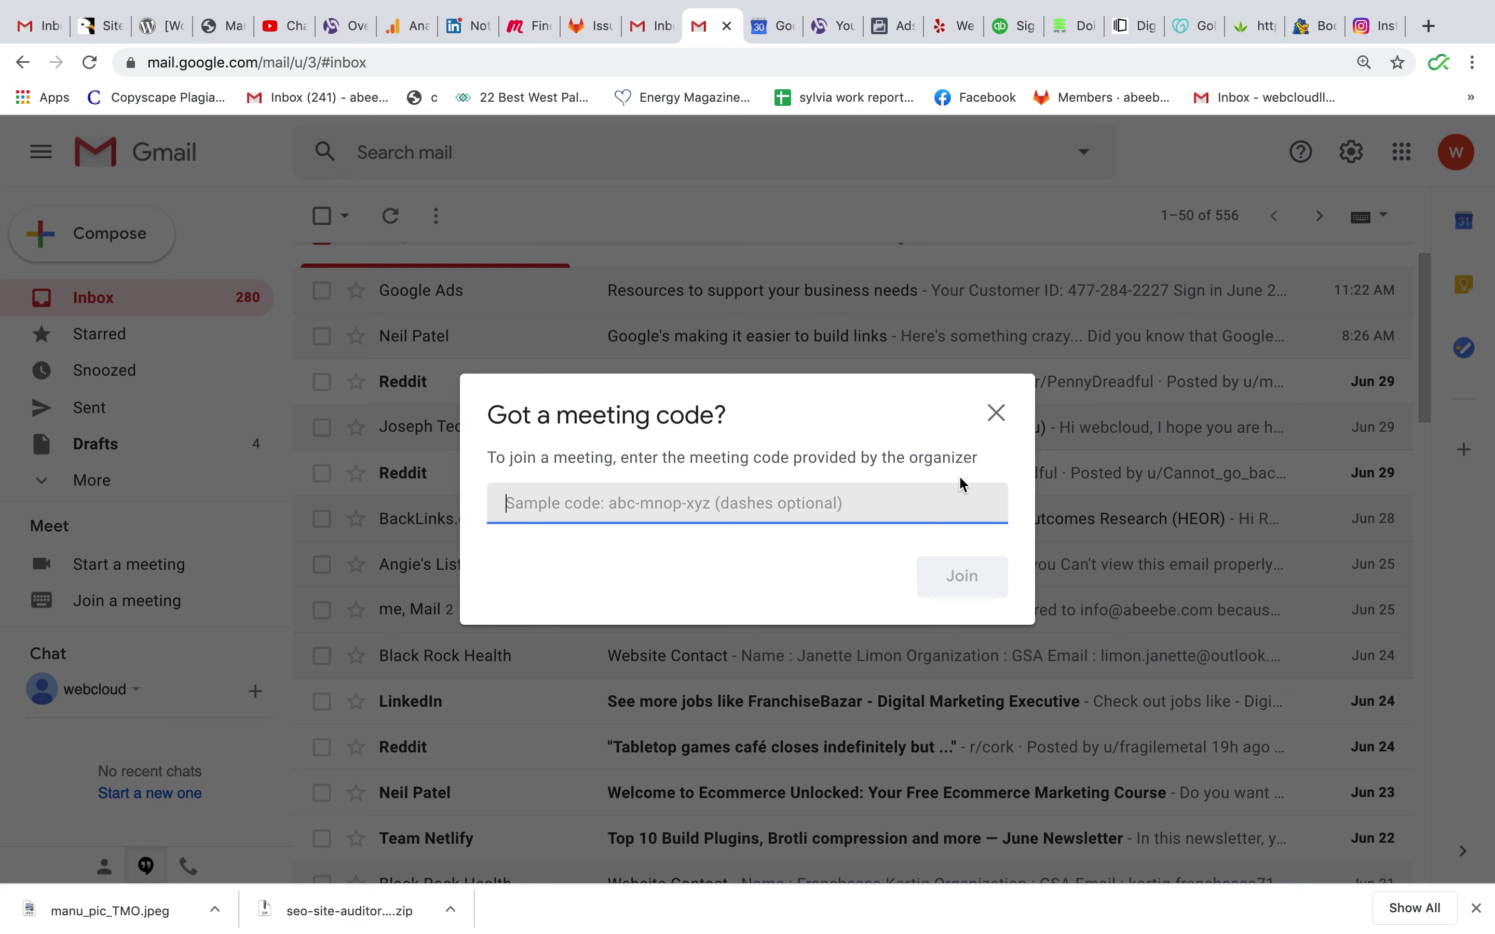
pyautogui.click(996, 414)
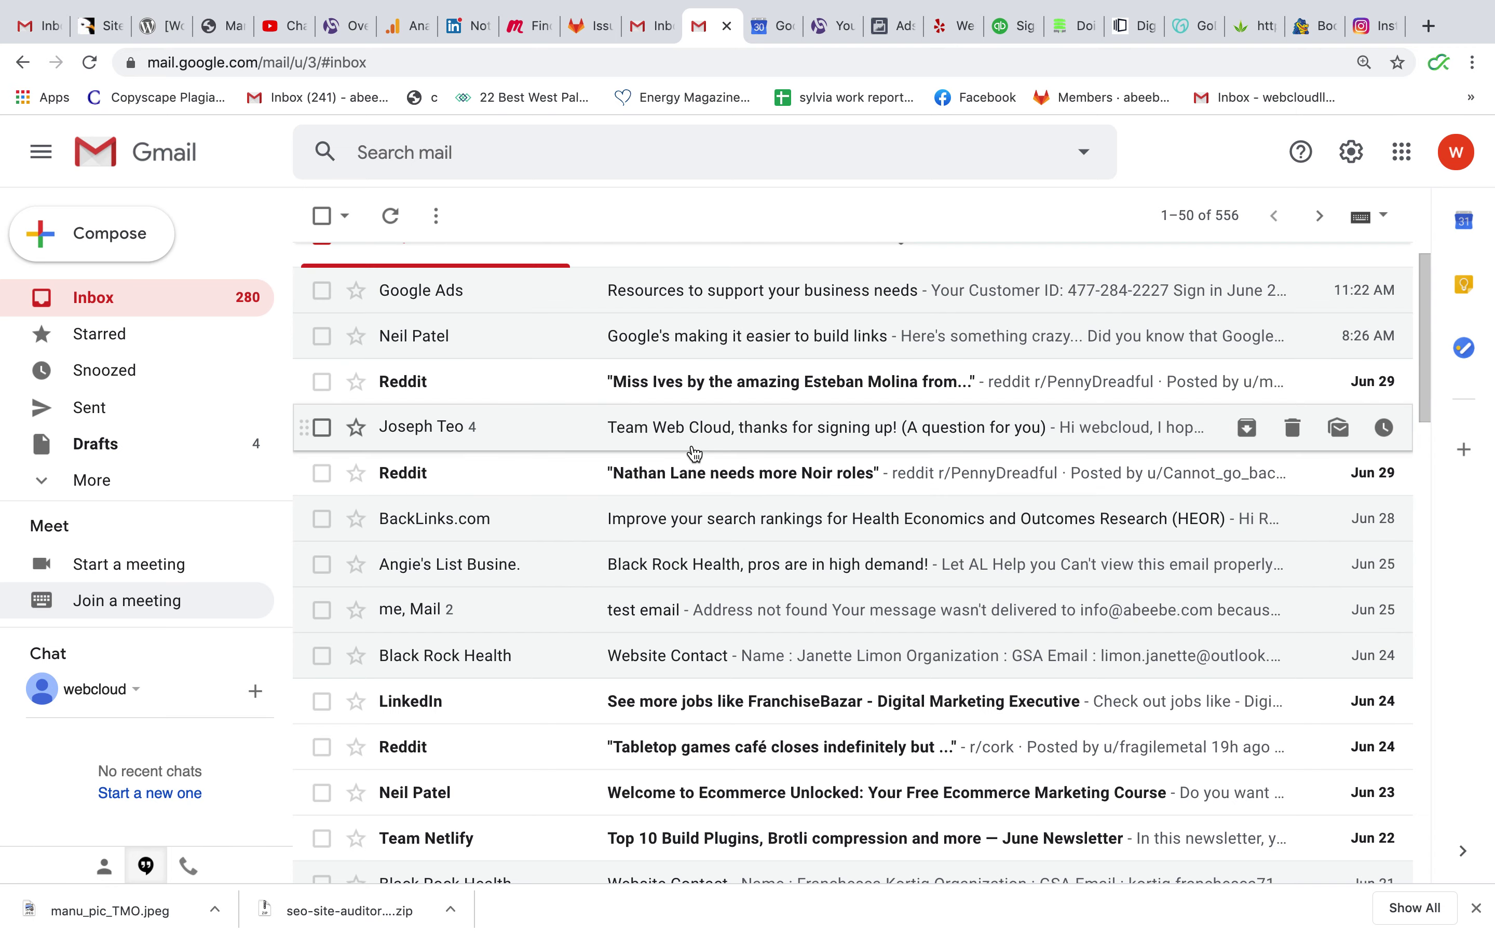
# Step: Open Google Calendar through Gmail's Google apps list, look through the available apps there, and close that calendar page
pyautogui.scroll(2, 802, 402)
pyautogui.scroll(-4, 692, 451)
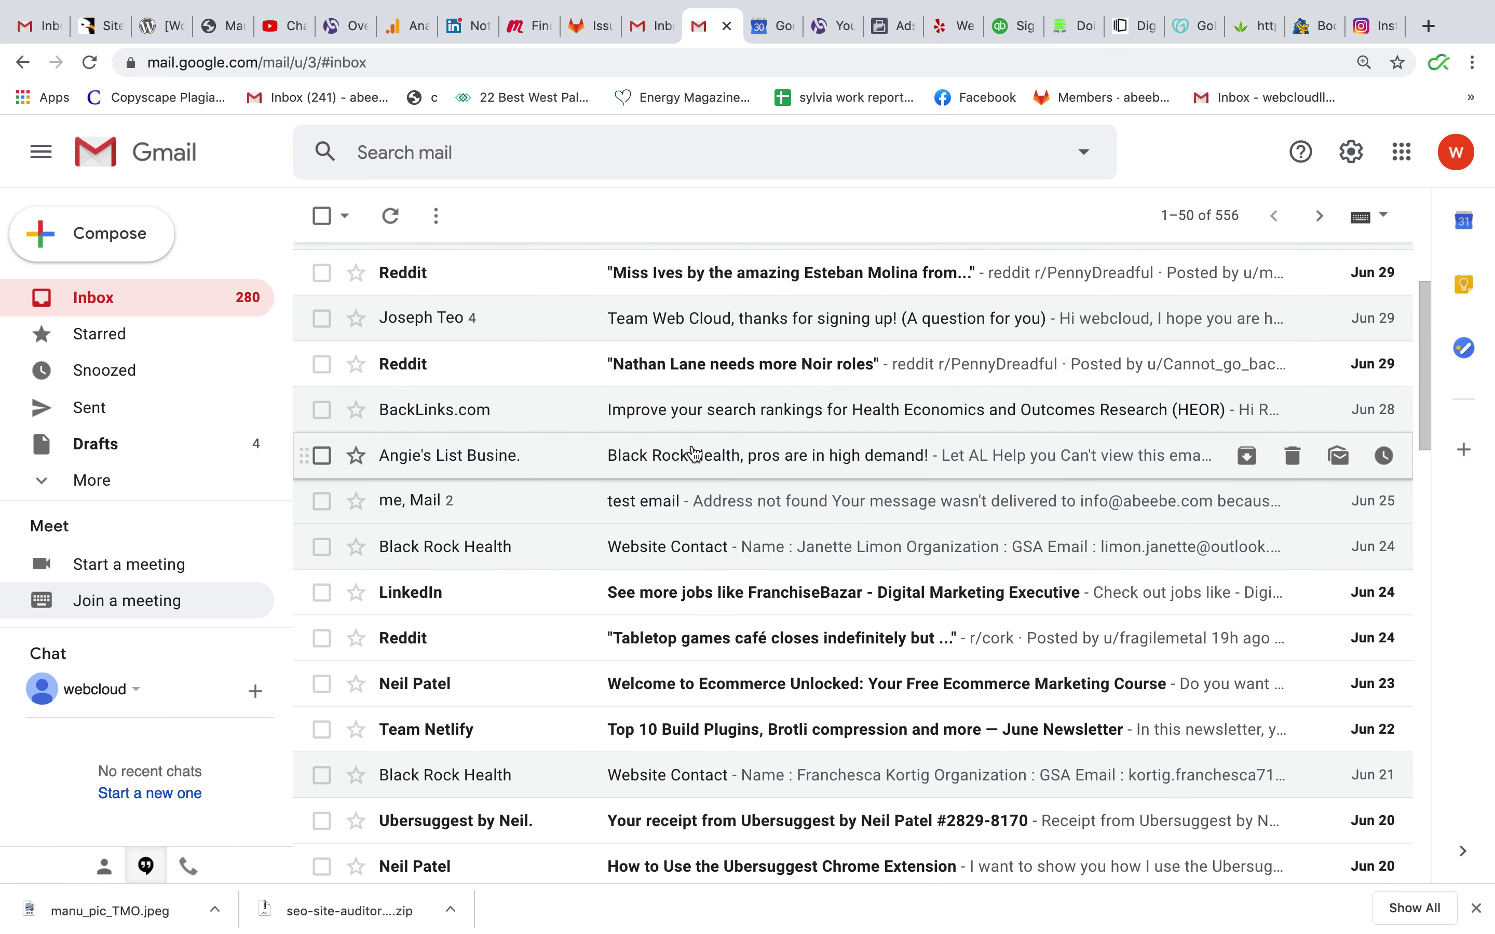
pyautogui.scroll(2, 695, 455)
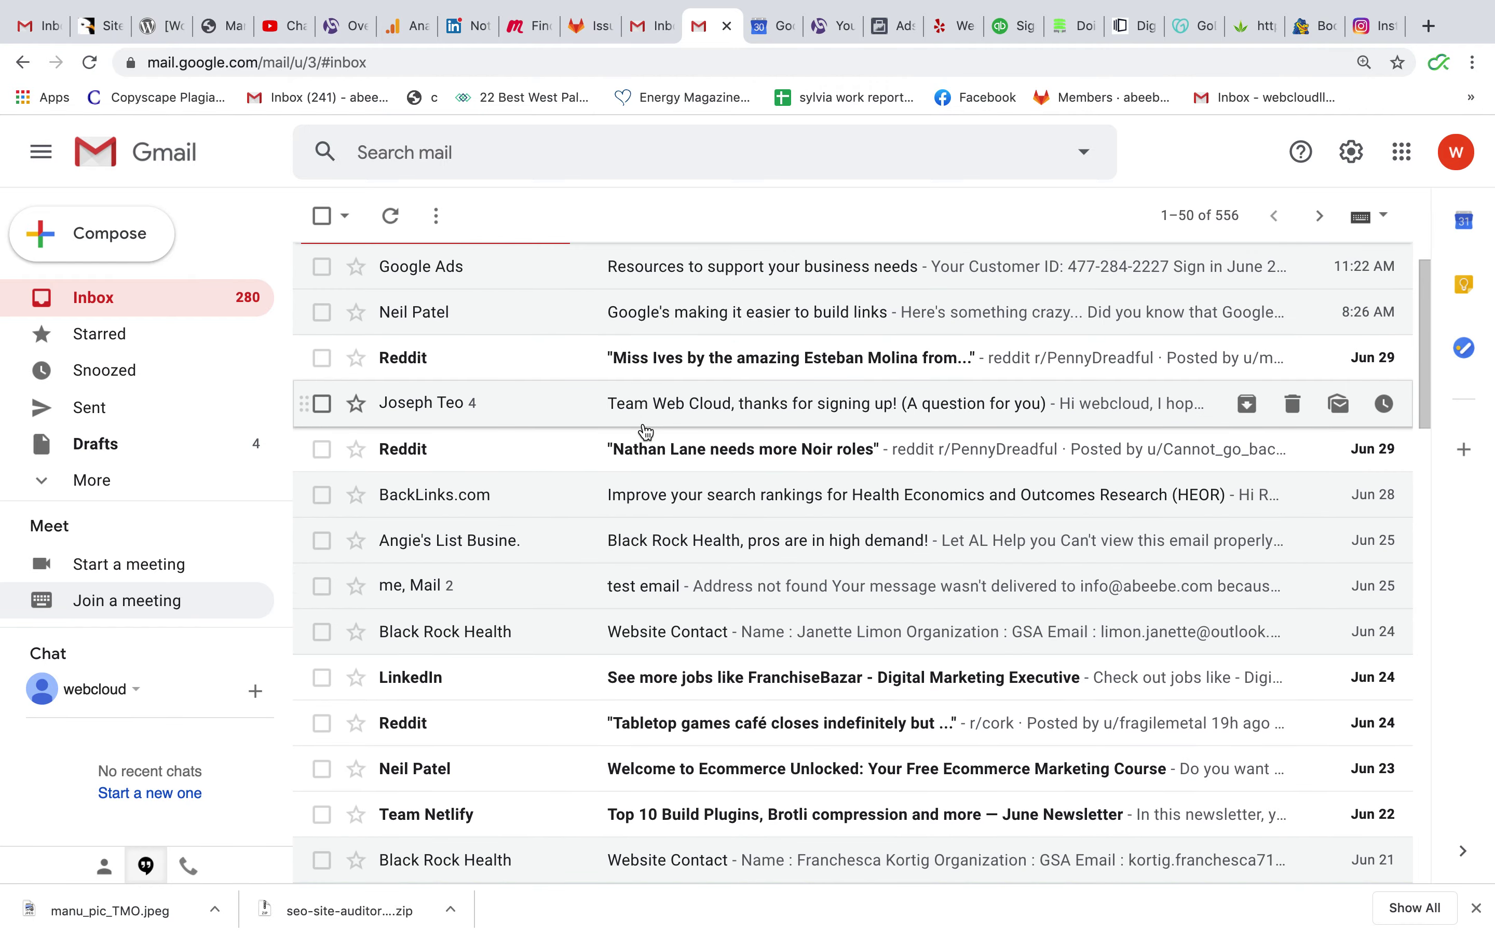
pyautogui.click(1383, 158)
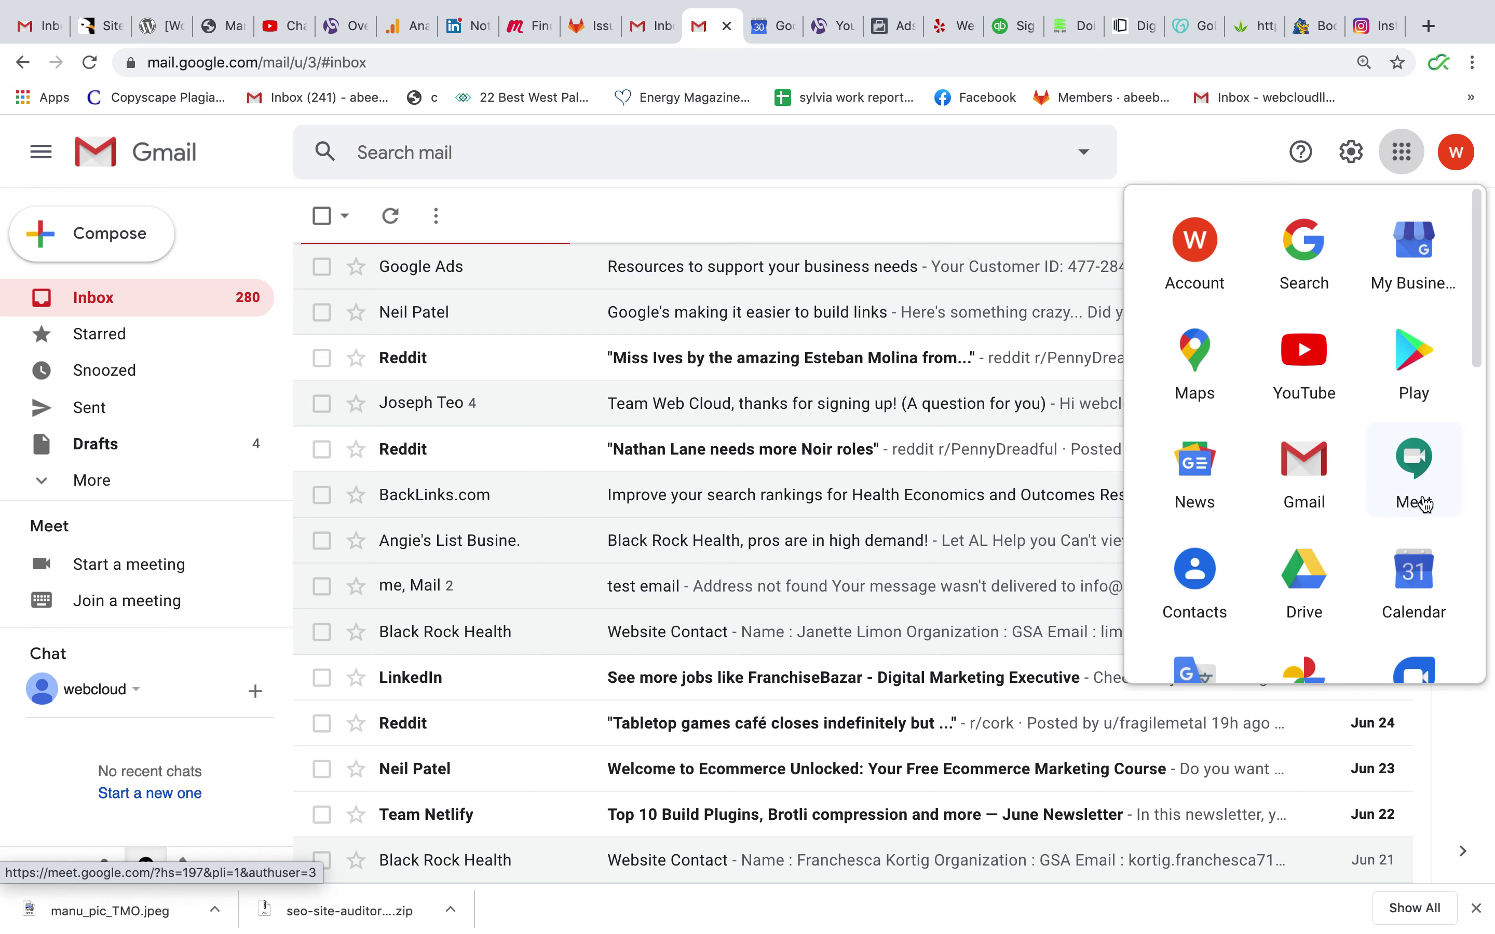
pyautogui.click(1397, 587)
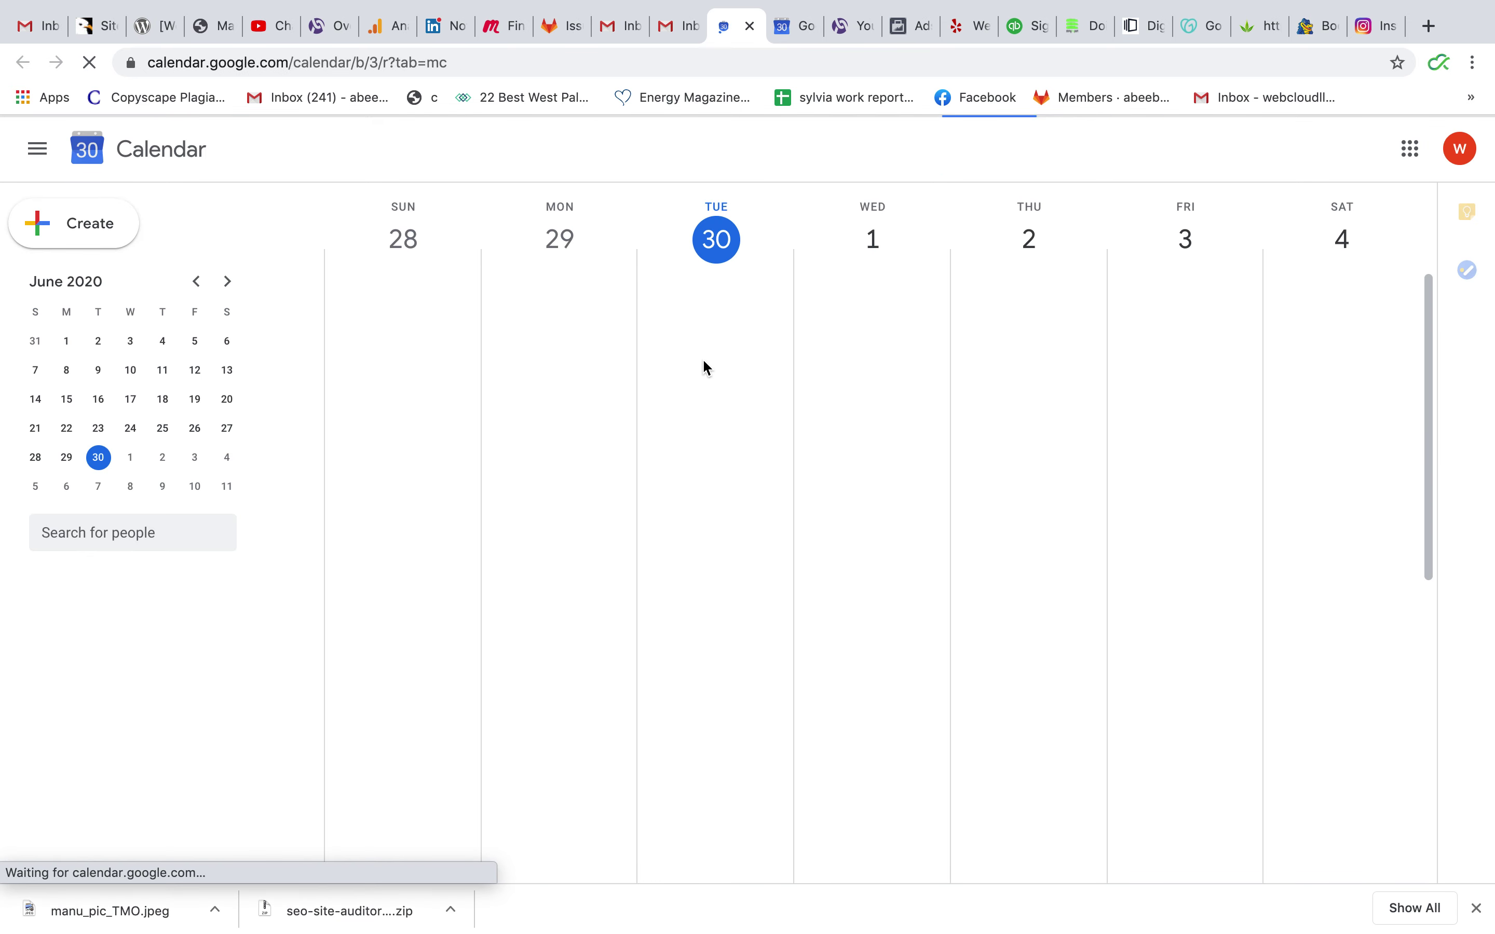
pyautogui.click(1412, 157)
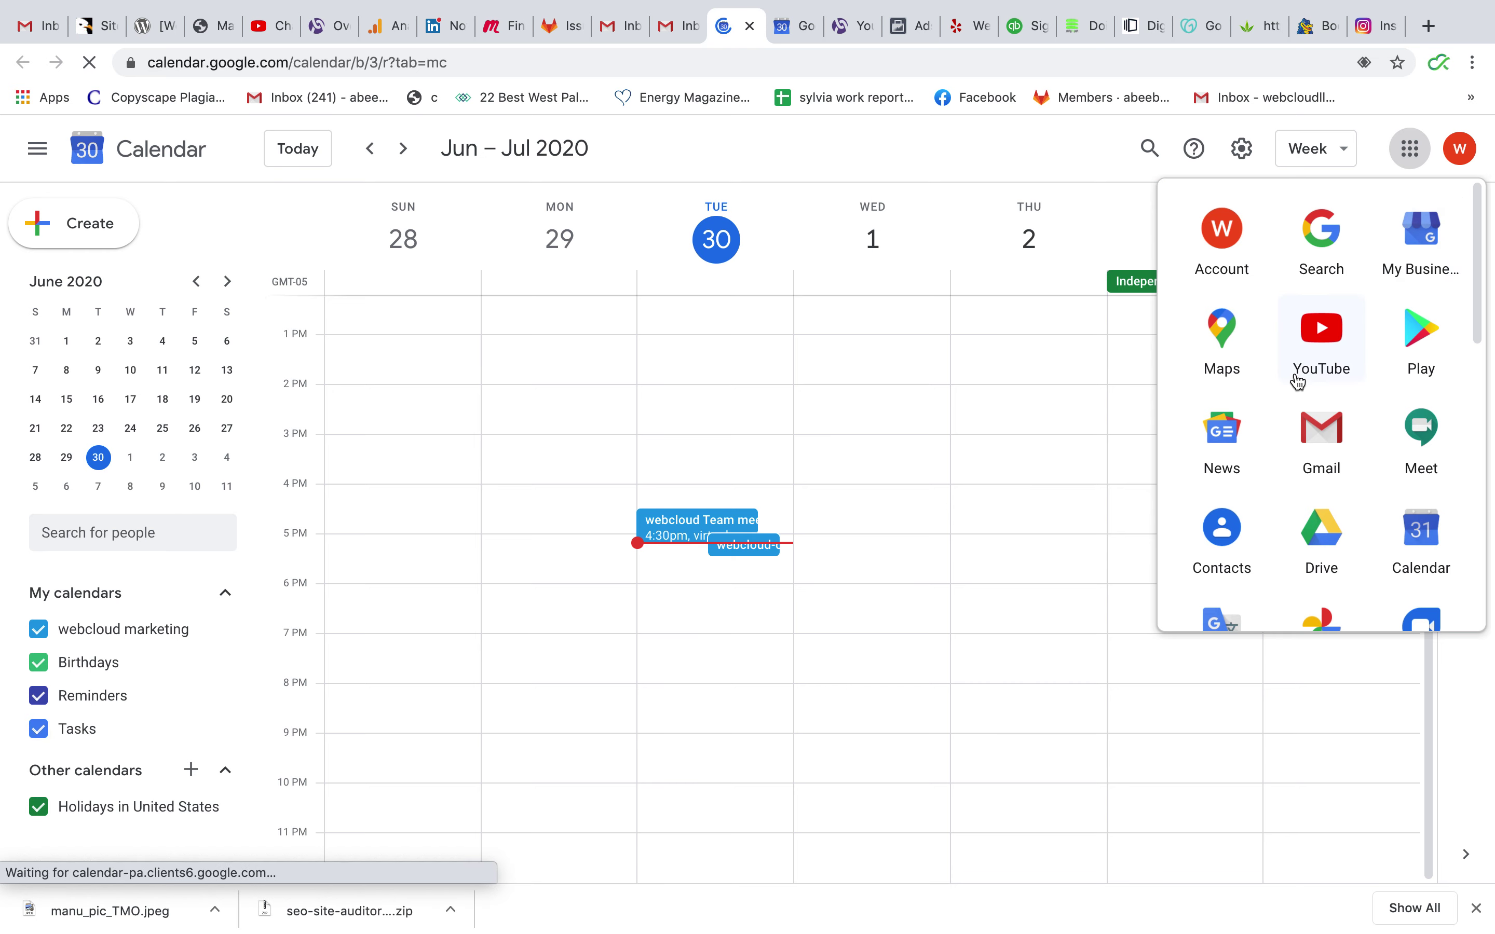
pyautogui.scroll(-2, 1296, 382)
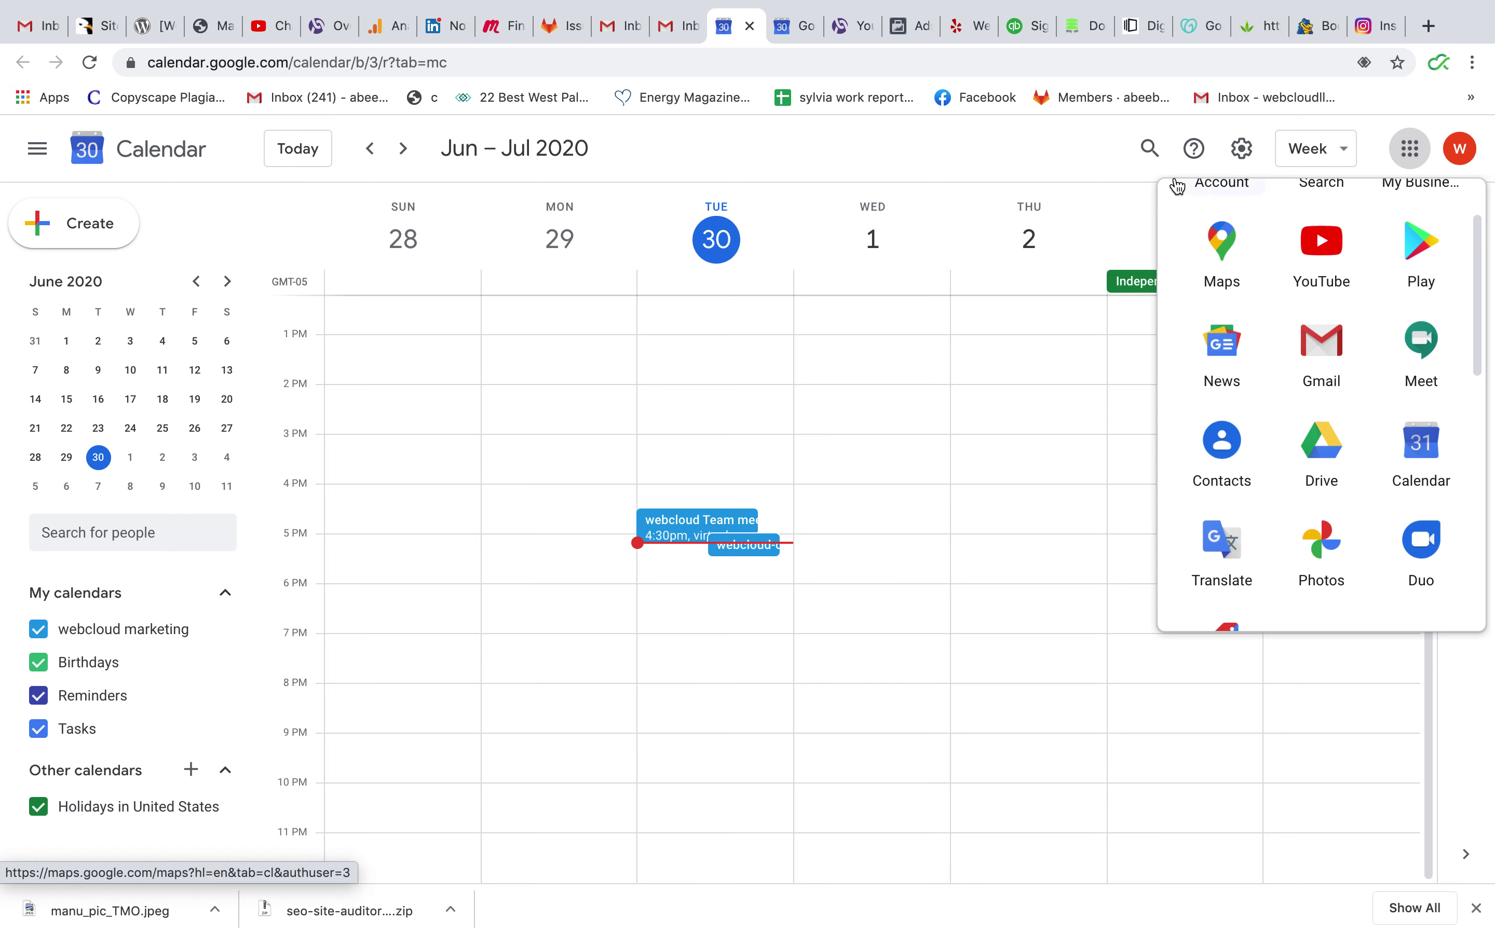
pyautogui.click(752, 26)
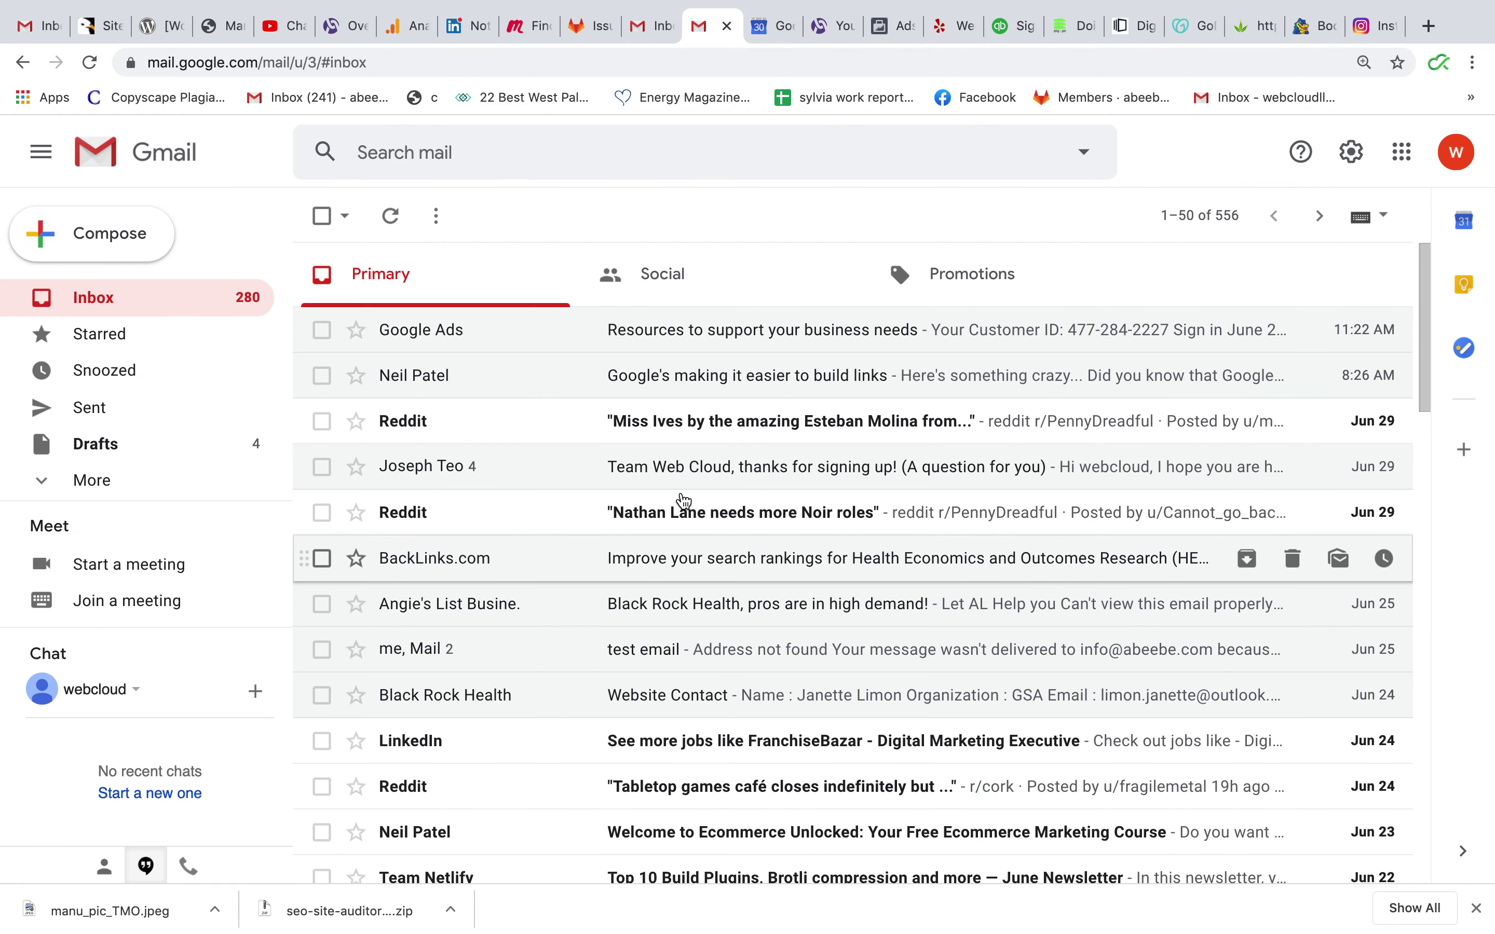
# Step: Look through the Gmail inbox and return to the webcloud Team meeting's event page in Google Calendar
pyautogui.scroll(-8, 684, 500)
pyautogui.scroll(1, 684, 501)
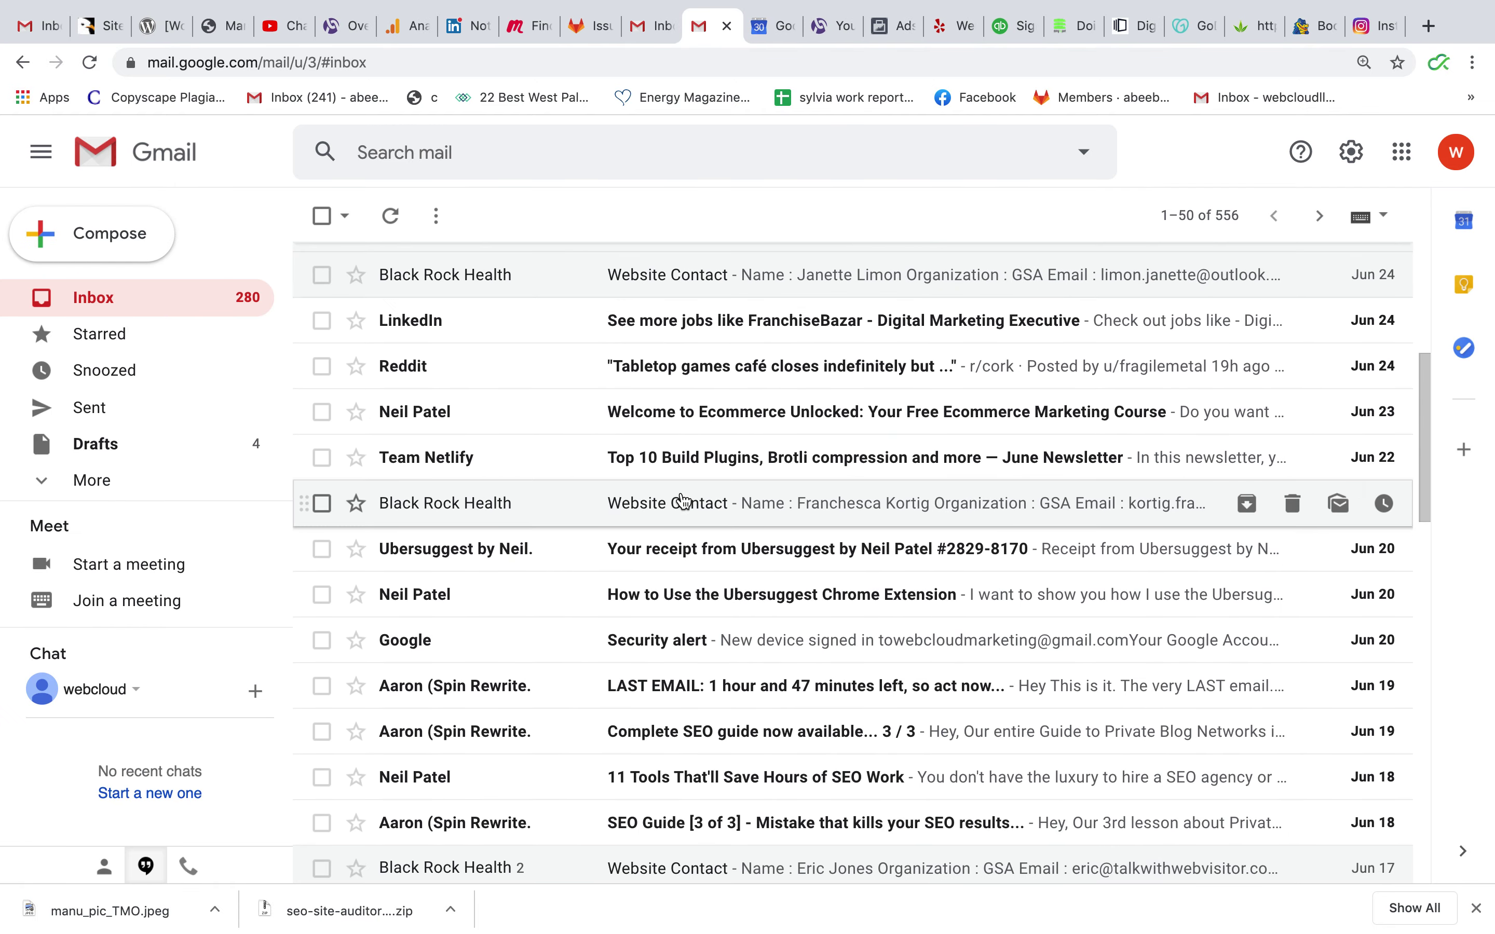
pyautogui.scroll(7, 684, 500)
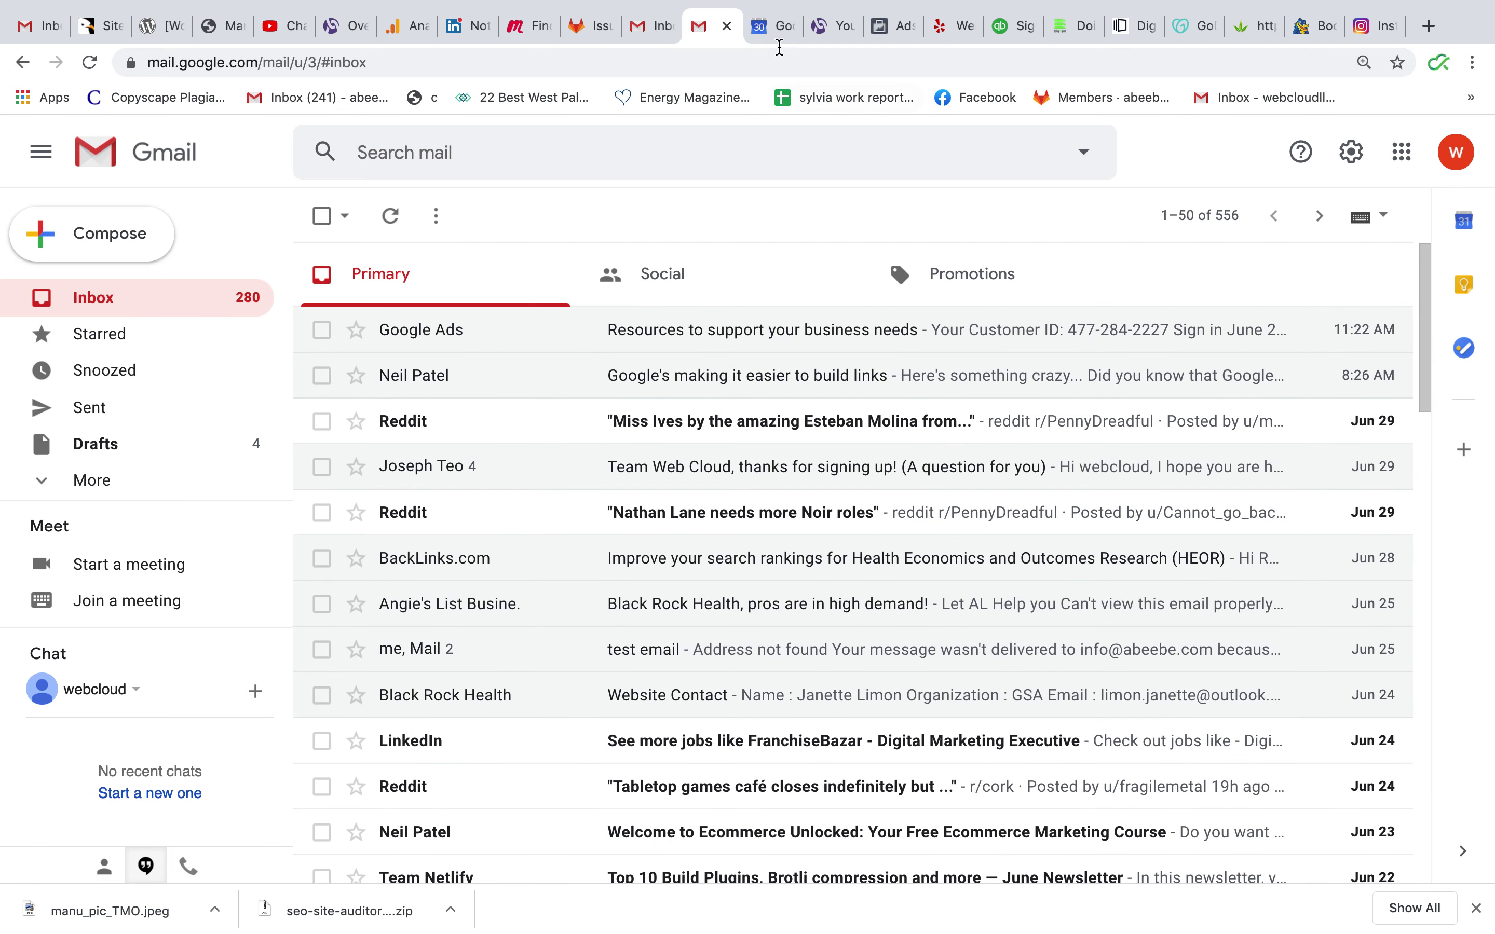
pyautogui.click(771, 26)
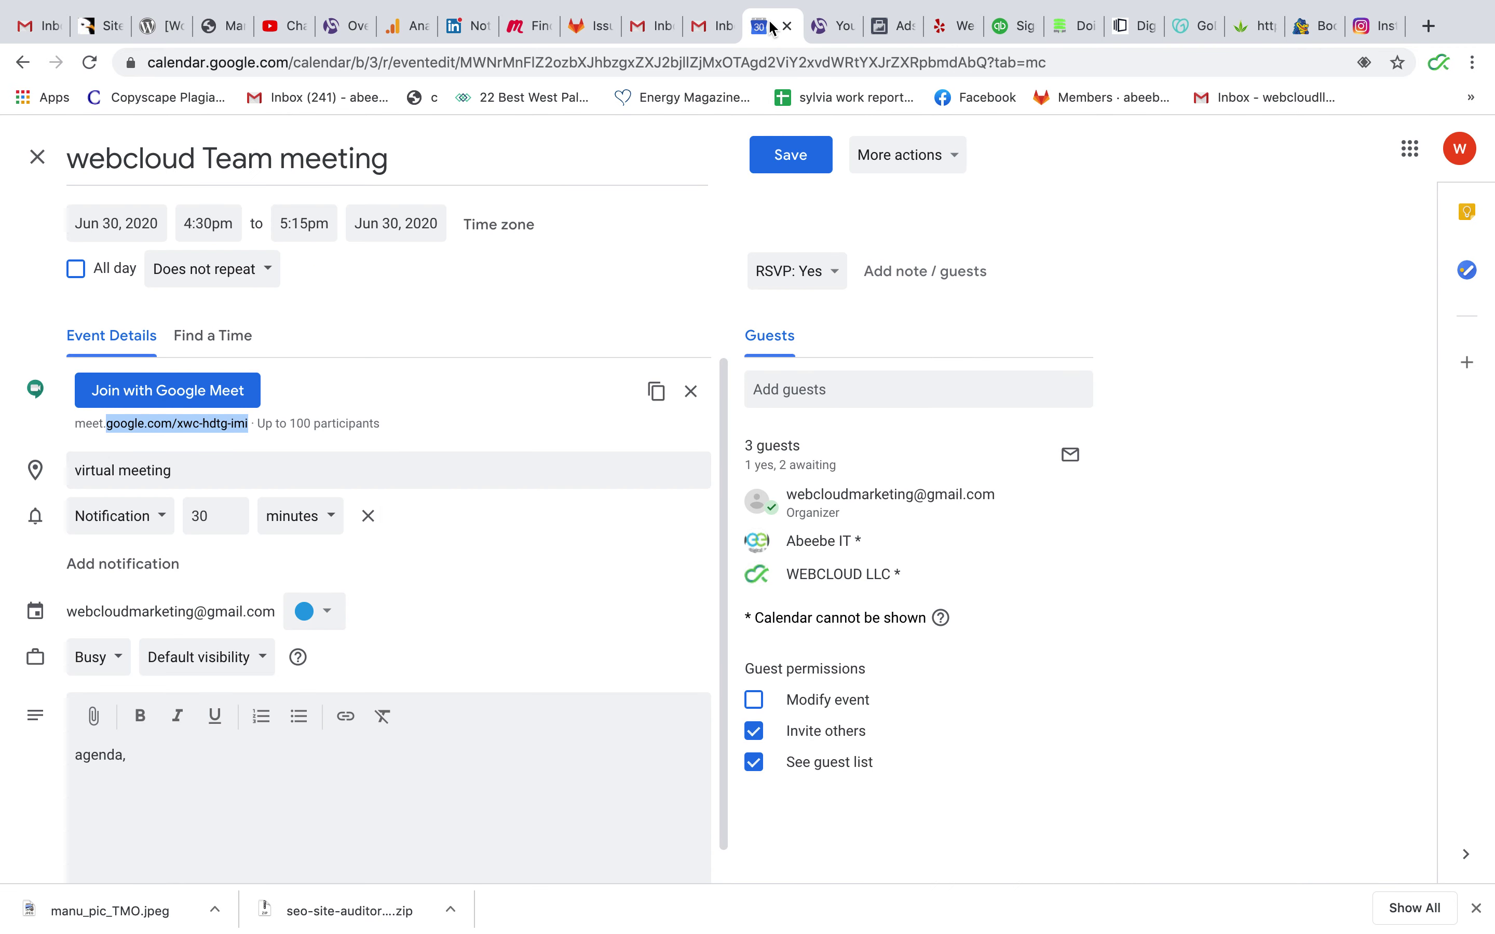